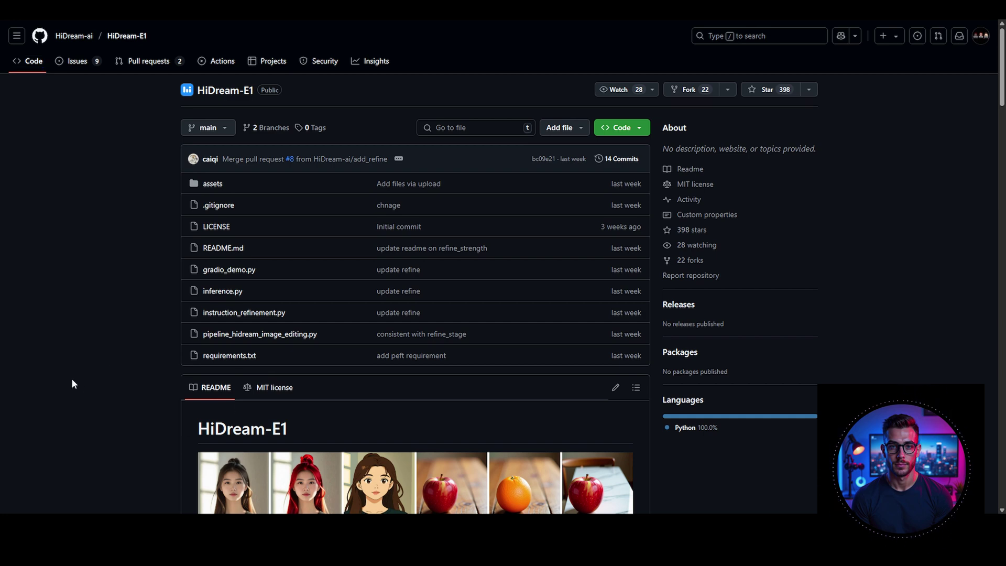
# Read through the HiDream-E1 repository's README, covering the introduction, Models table, development note, instruction format and refinement notes
pyautogui.moveTo(197, 90); pyautogui.dragTo(249, 89)
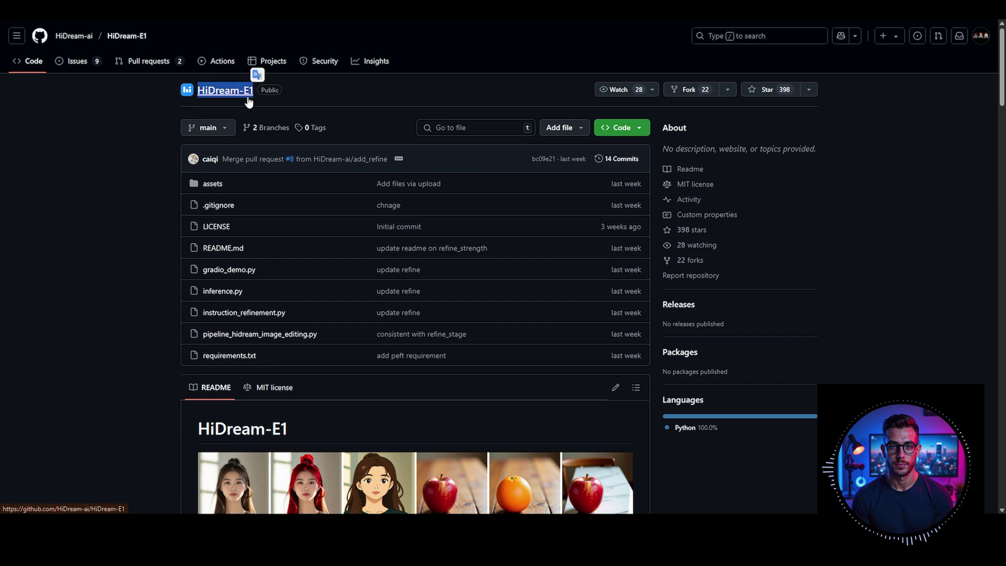
pyautogui.scroll(-7, 118, 263)
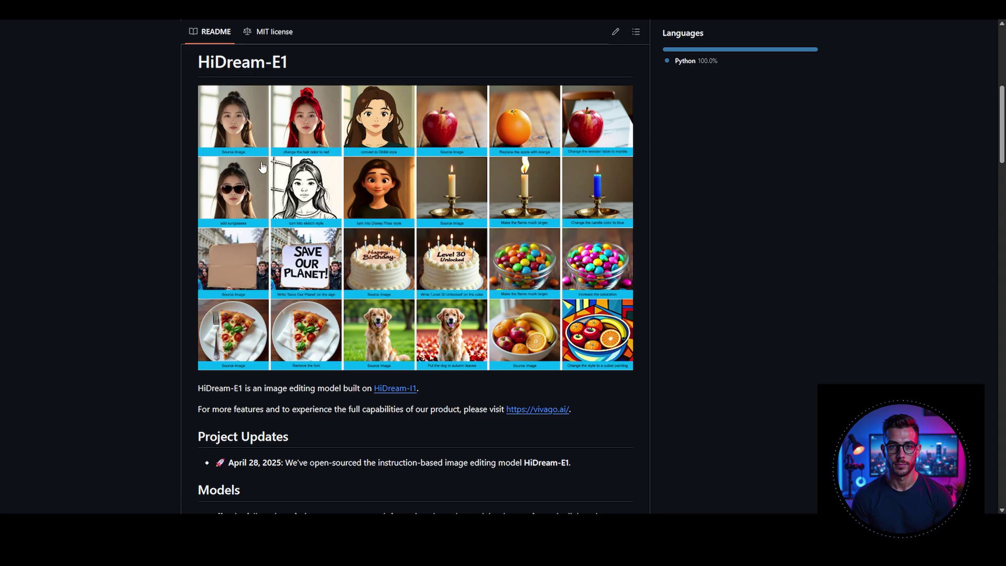
pyautogui.moveTo(198, 388); pyautogui.dragTo(402, 411)
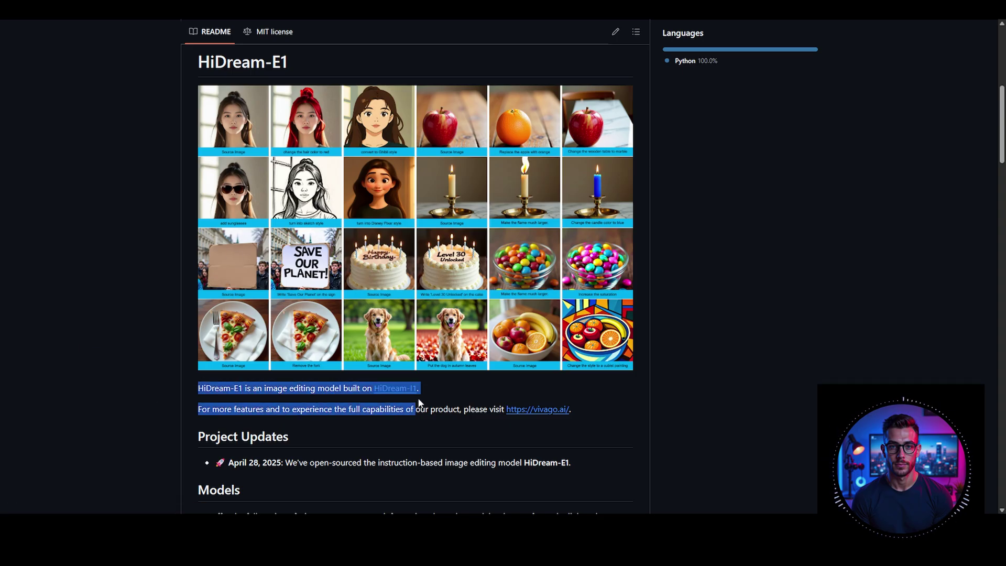
pyautogui.click(403, 399)
pyautogui.scroll(-7, 158, 425)
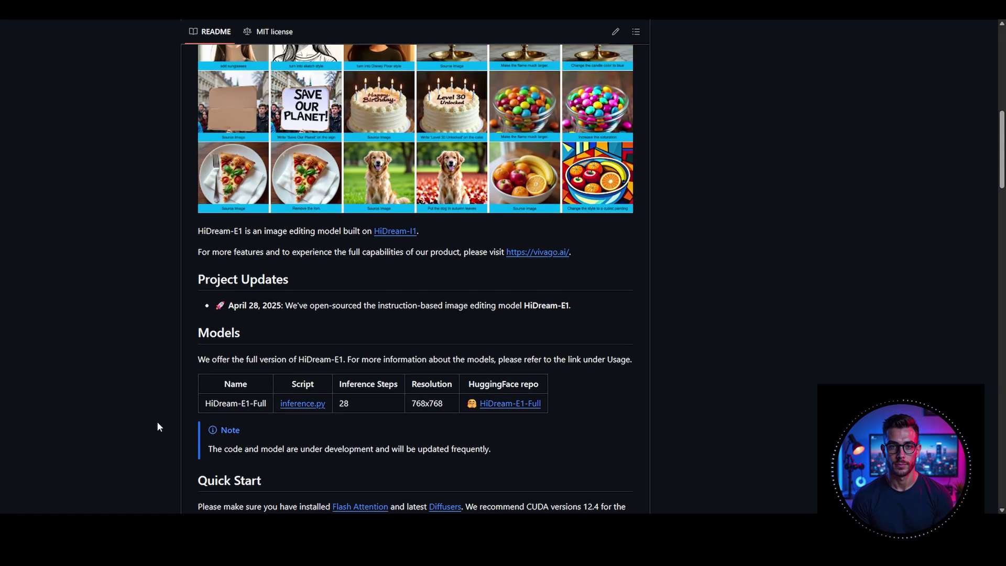
pyautogui.scroll(1, 292, 269)
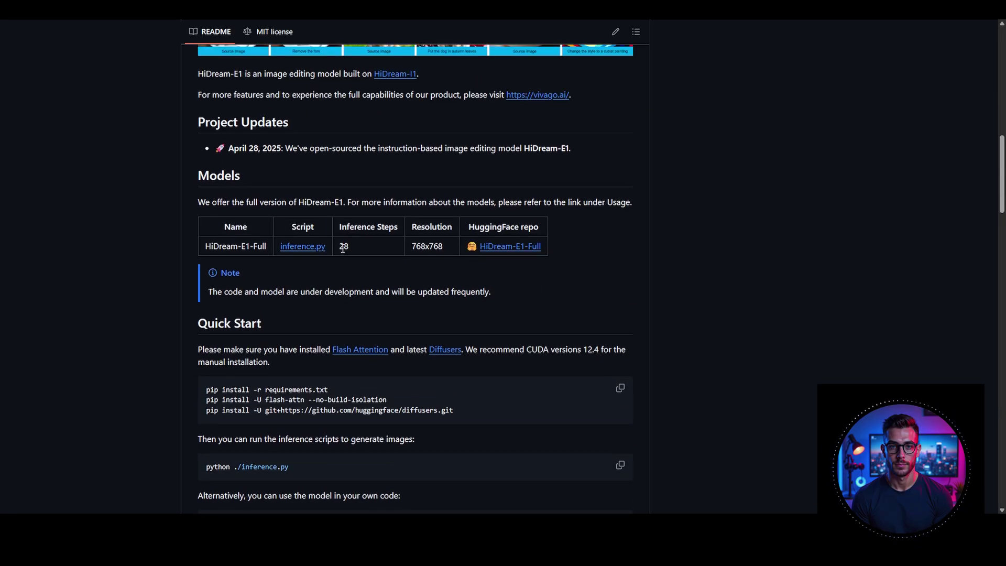
pyautogui.moveTo(414, 249); pyautogui.dragTo(447, 251)
pyautogui.click(425, 252)
pyautogui.moveTo(219, 292); pyautogui.dragTo(427, 300)
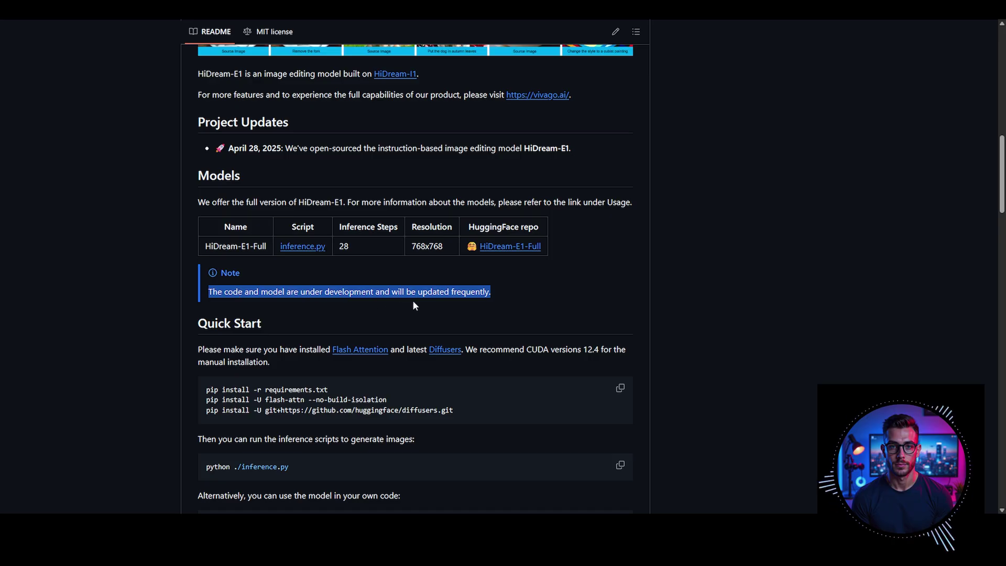
pyautogui.click(467, 297)
pyautogui.scroll(-20, 142, 371)
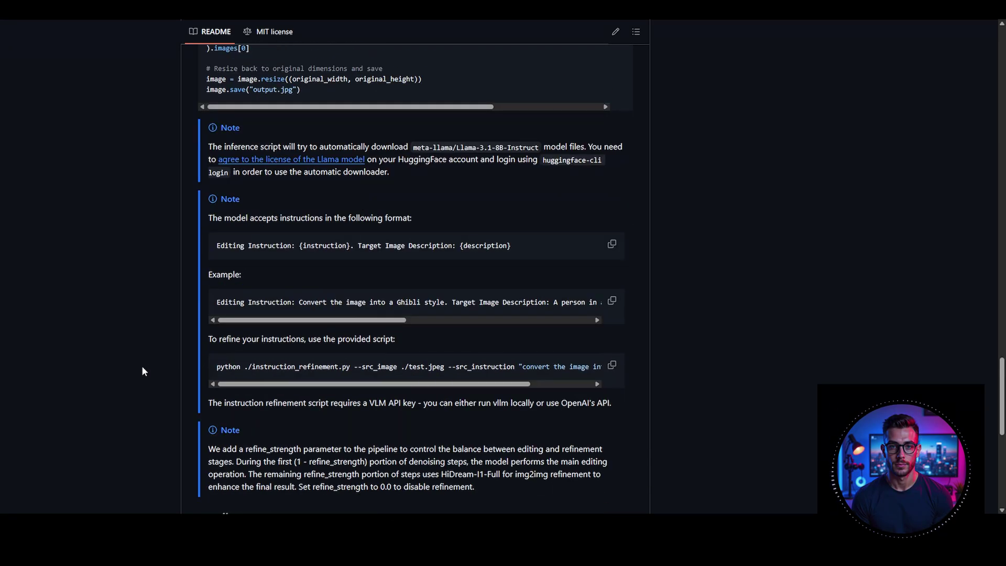
pyautogui.scroll(-9, 142, 367)
pyautogui.scroll(8, 142, 367)
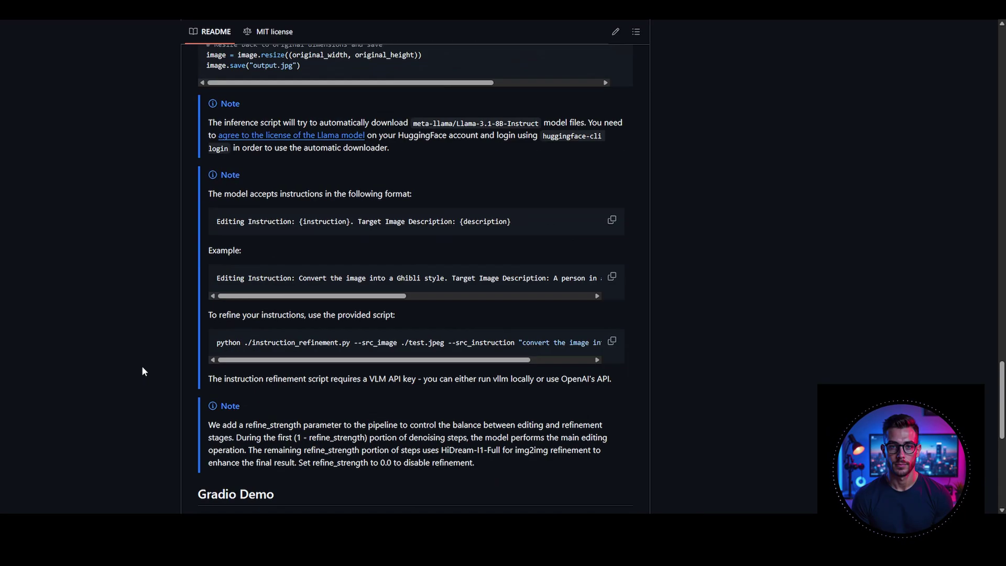
pyautogui.scroll(20, 144, 371)
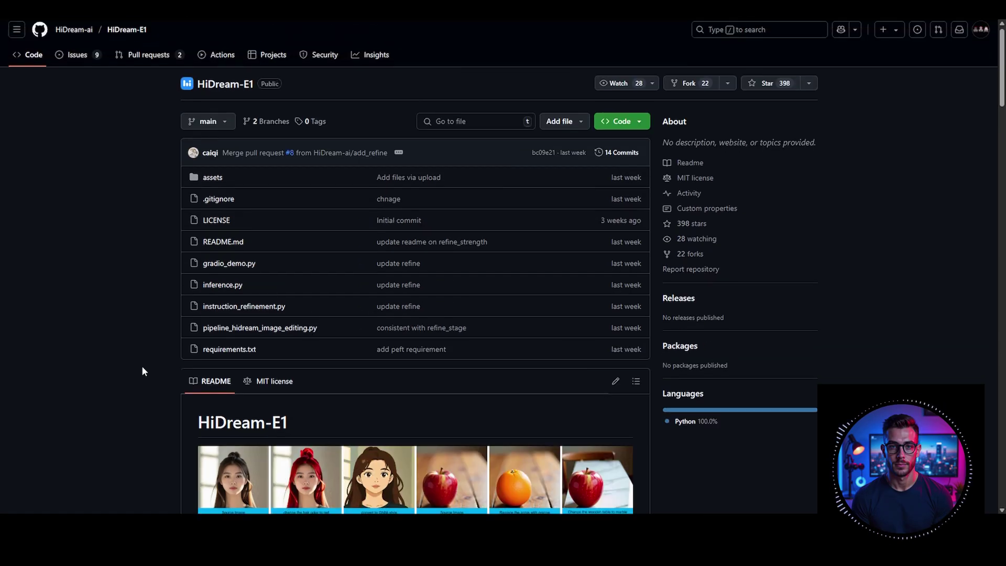
# Open the README's demo.jpg at full size and examine the source images and their edited versions
pyautogui.scroll(-3, 141, 367)
pyautogui.click(211, 429)
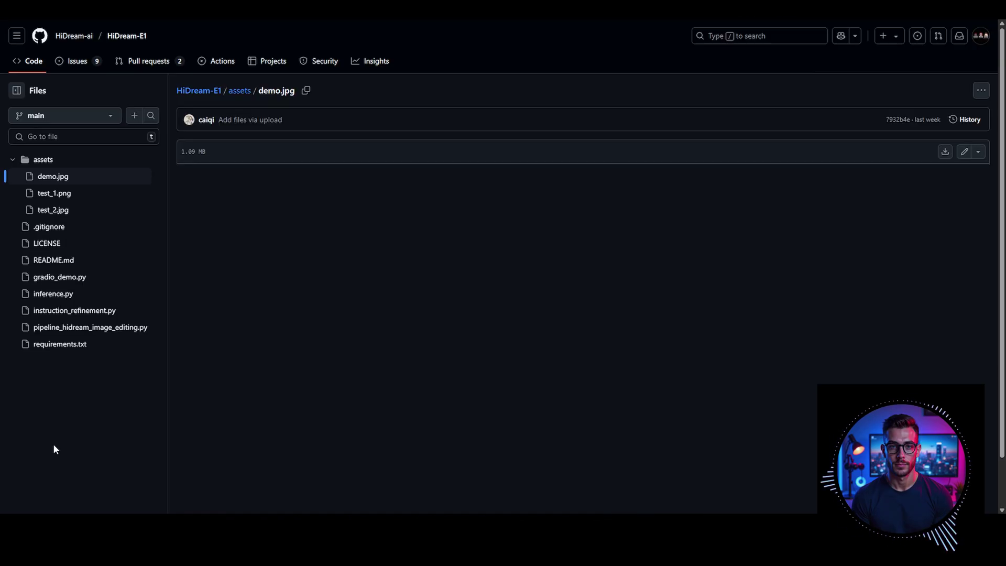
pyautogui.scroll(-1, 167, 304)
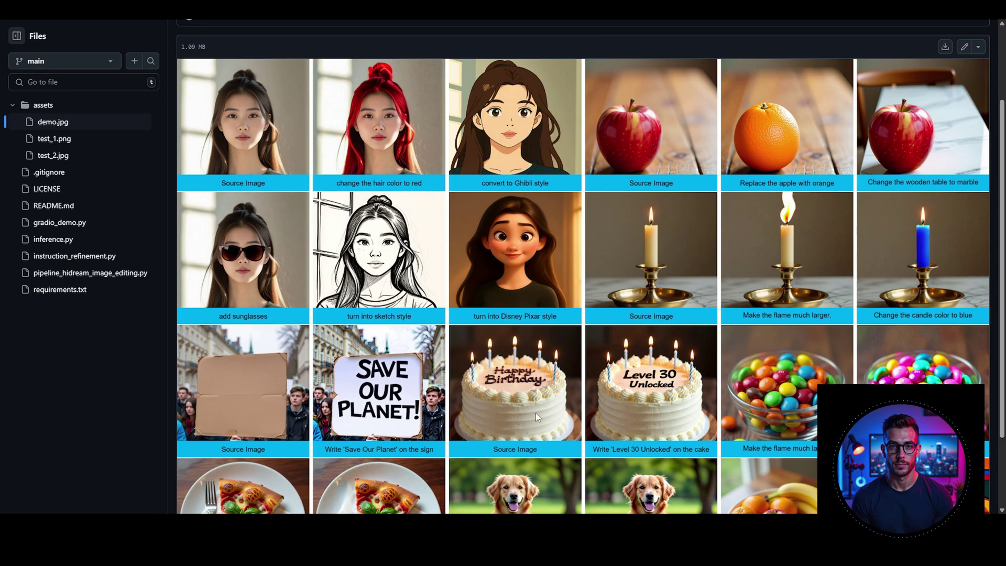
pyautogui.scroll(-2, 774, 414)
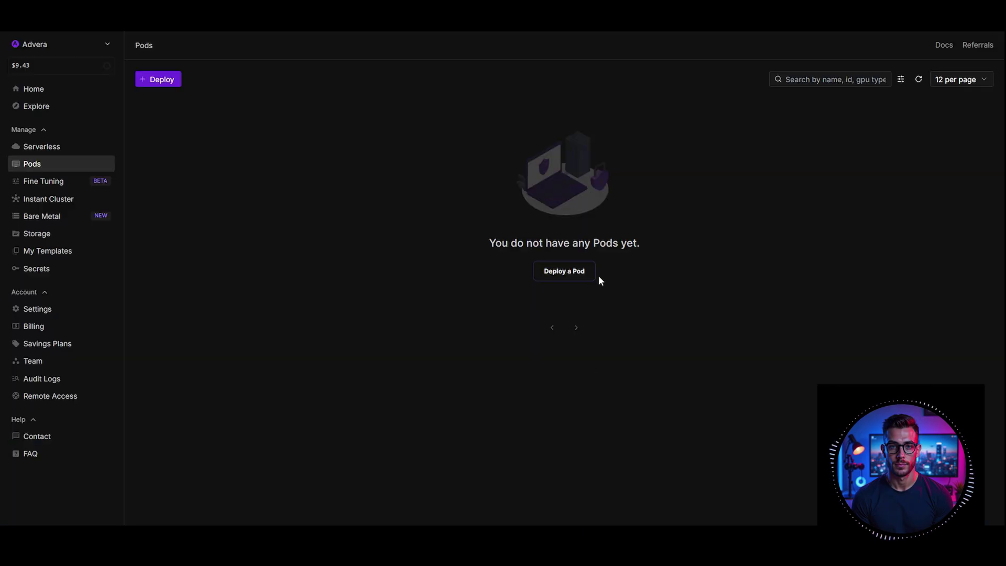
# Start a new RunPod pod deployment with Extreme internet speed and an RTX A6000 GPU
pyautogui.click(592, 275)
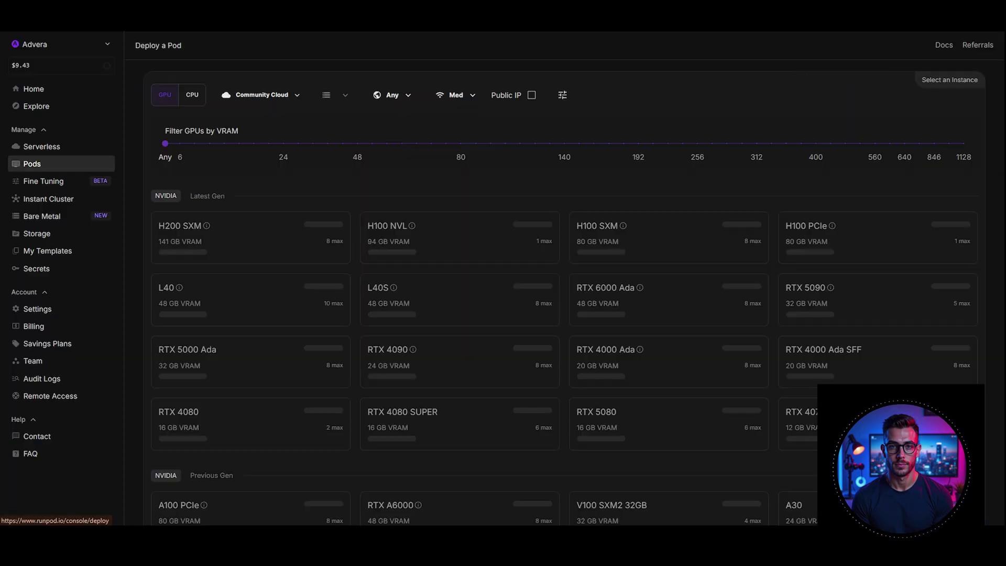
pyautogui.click(454, 95)
pyautogui.click(466, 185)
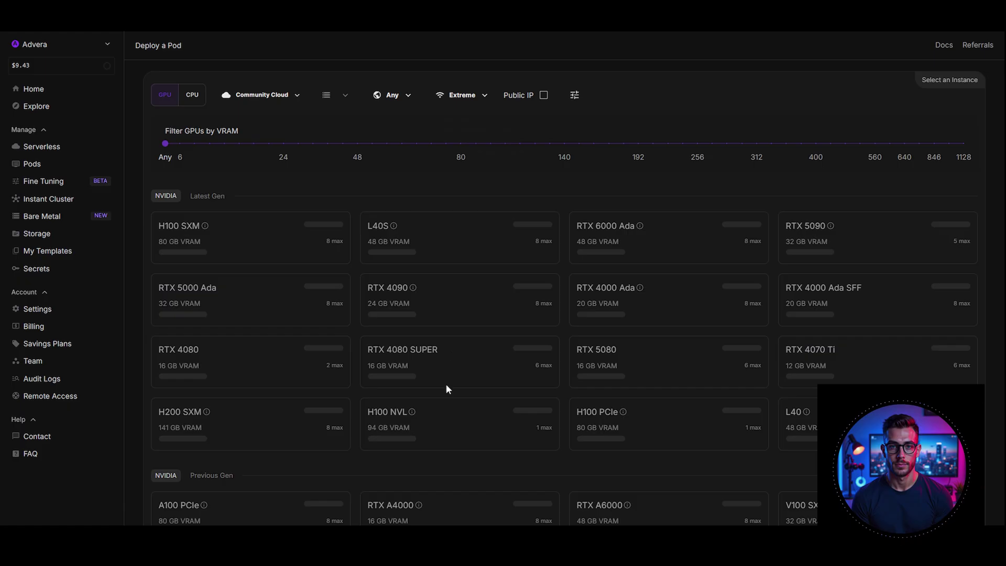
pyautogui.scroll(-10, 445, 387)
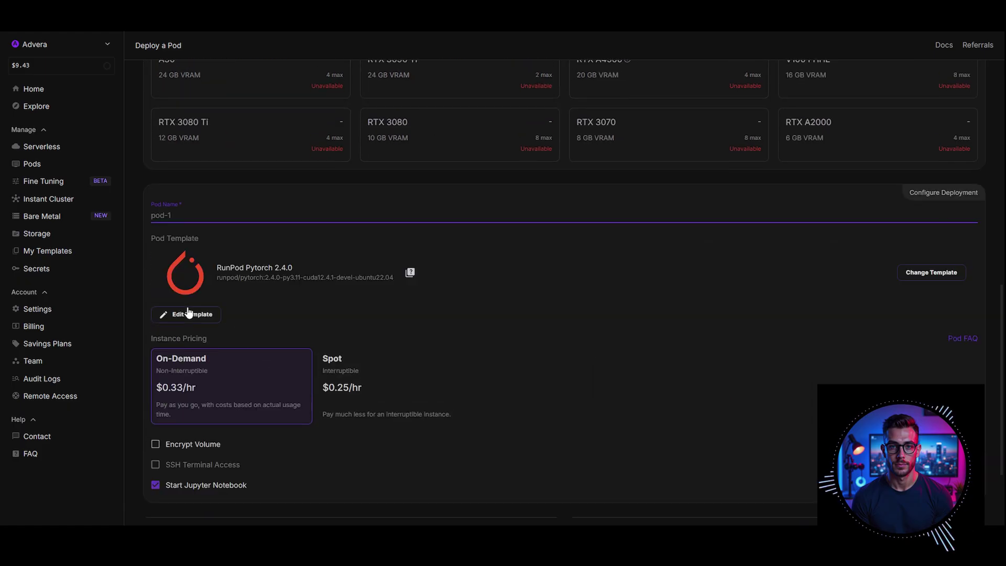
# Override the pod template with a 10 GB container disk, an 80 GB volume disk and HTTP ports 8888,3001
pyautogui.click(185, 314)
pyautogui.doubleClick(682, 247)
pyautogui.write('10')
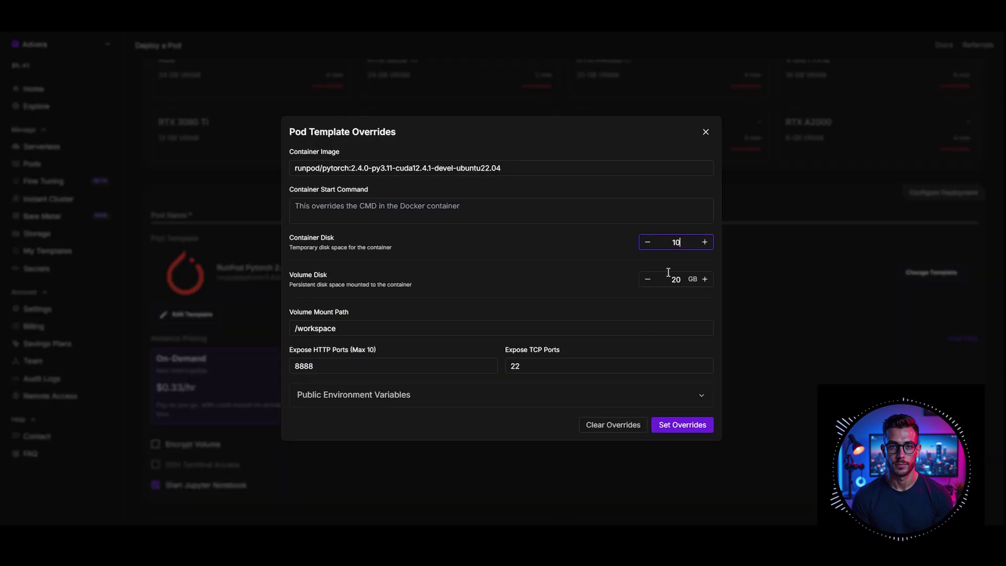
pyautogui.doubleClick(678, 279)
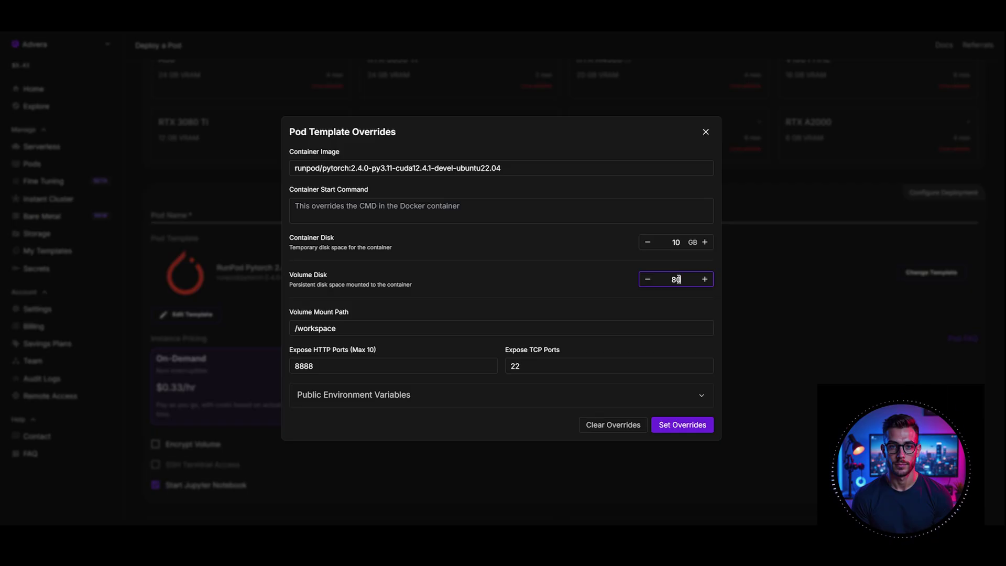
pyautogui.click(398, 366)
pyautogui.click(388, 465)
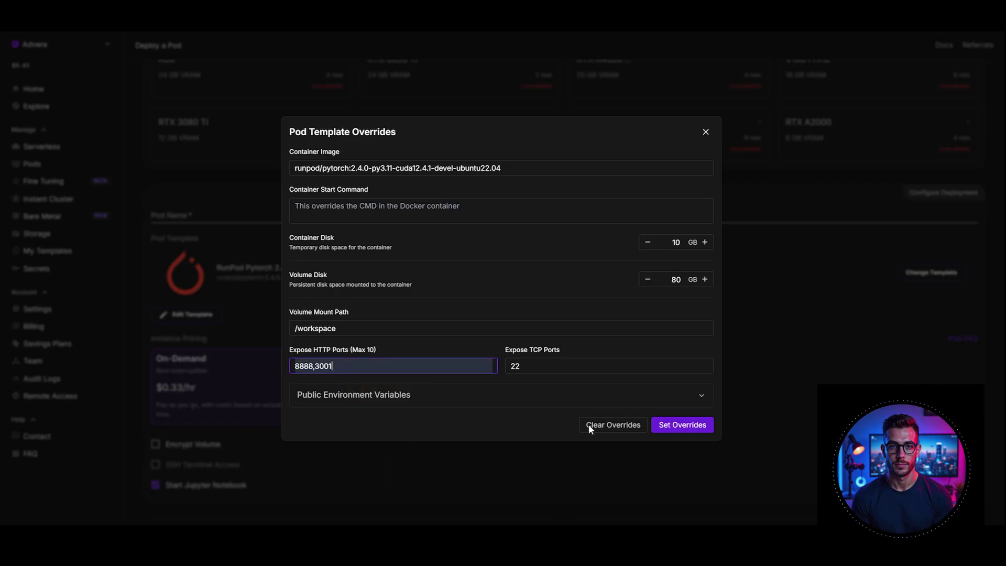
pyautogui.click(605, 444)
# Deploy the pod with On-Demand pricing and expand its entry in the pod list
pyautogui.scroll(-3, 605, 443)
pyautogui.click(543, 496)
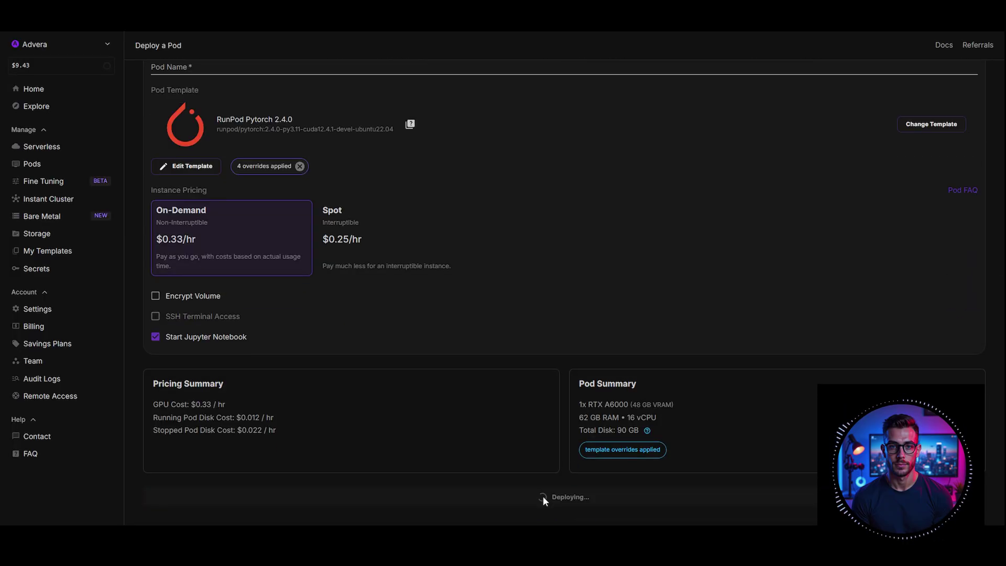
pyautogui.click(478, 420)
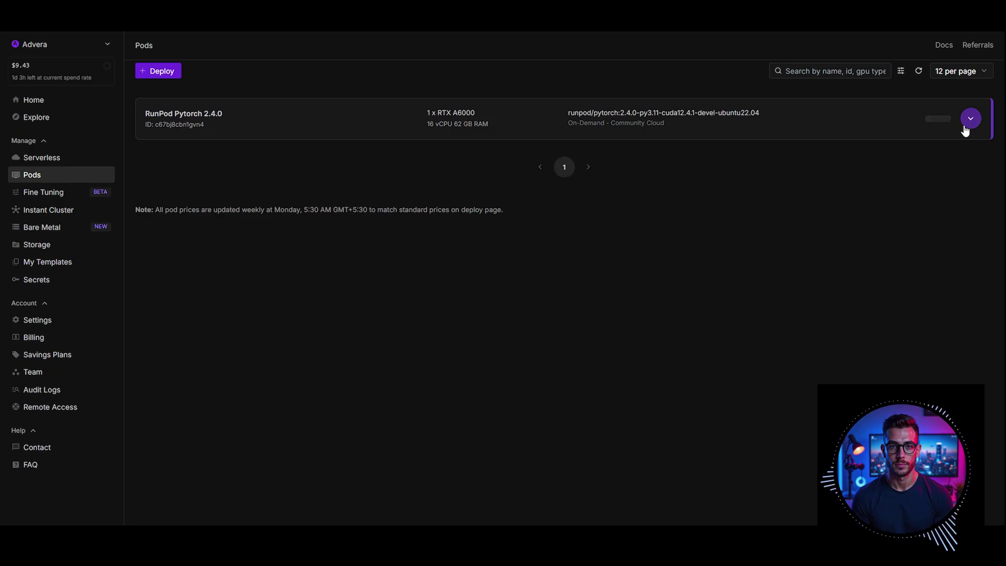
pyautogui.click(969, 124)
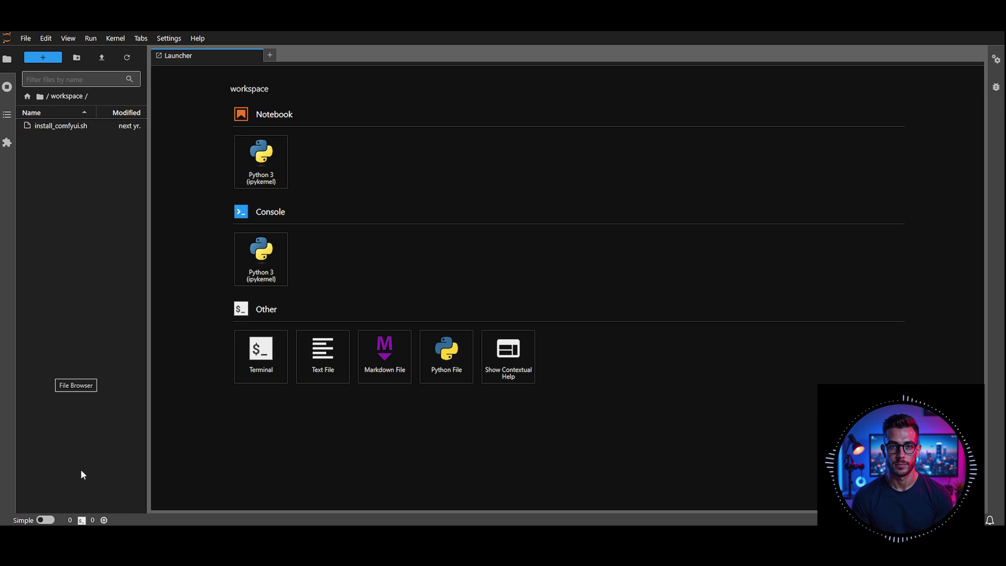
# In a JupyterLab terminal, strip the carriage returns from install_comfyui.sh, make it executable and run it
pyautogui.click(260, 356)
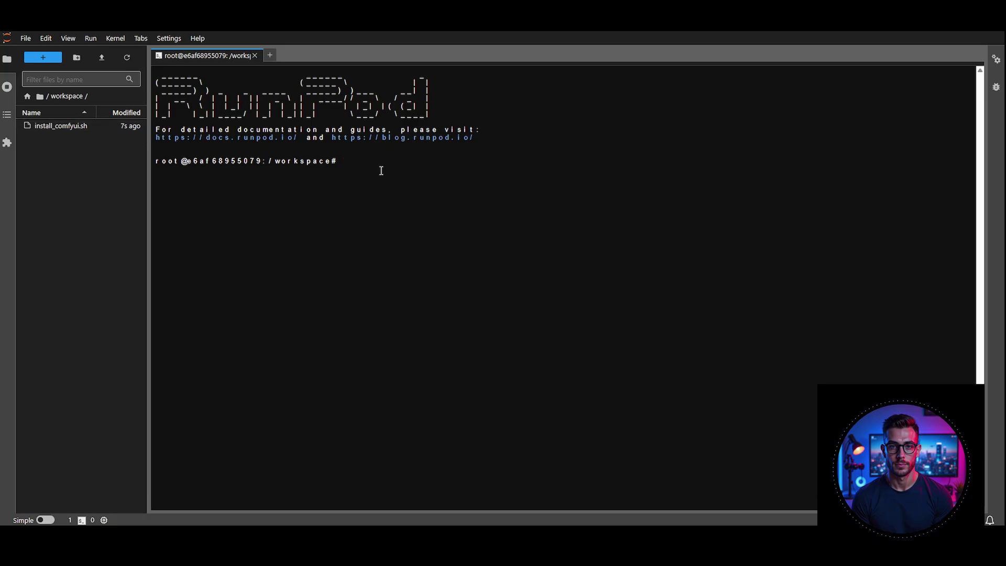
pyautogui.write("sed -i -e 's/\\r$//' install_comfyui.sh chmod +x install_comfyui.sh && ./install_comfyui.sh")
pyautogui.press('Return')
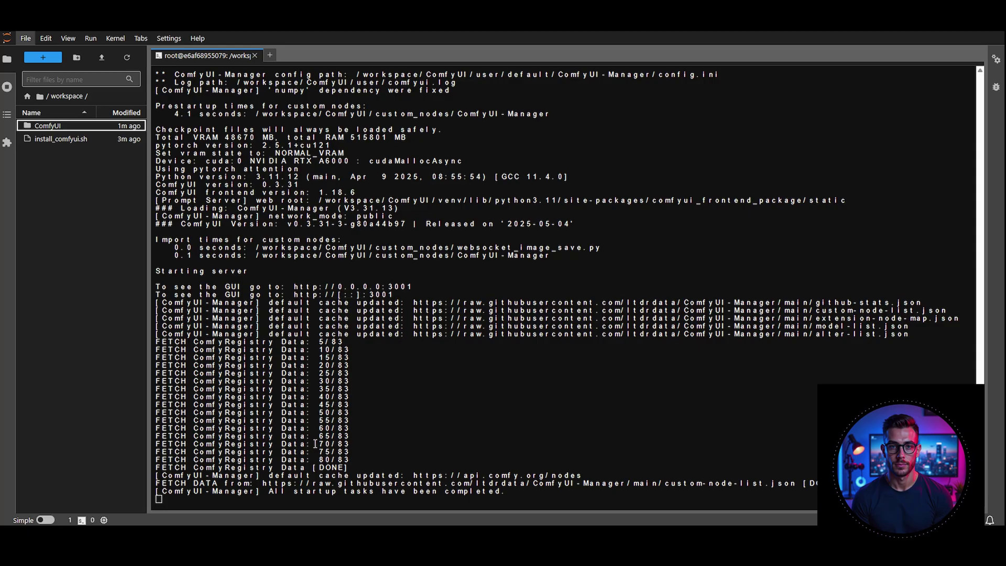
# Upload the HiDream_E1 model download script and run it in a second terminal with huggingface_hub, ipywidgets and hf_transfer installed and HF_HUB_ENABLE_HF_TRANSFER=1
pyautogui.moveTo(5, 480); pyautogui.dragTo(67, 231)
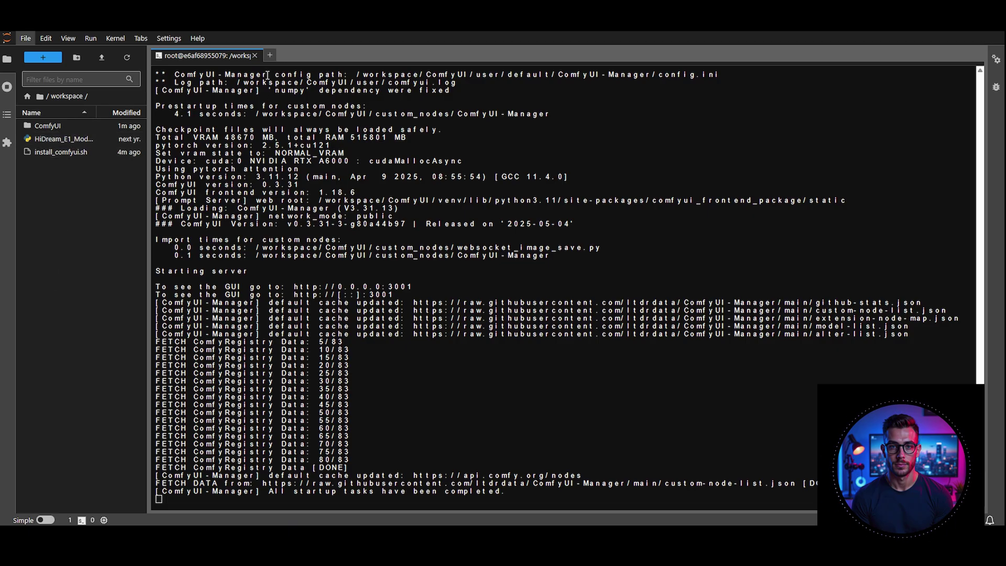
pyautogui.click(270, 55)
pyautogui.click(257, 356)
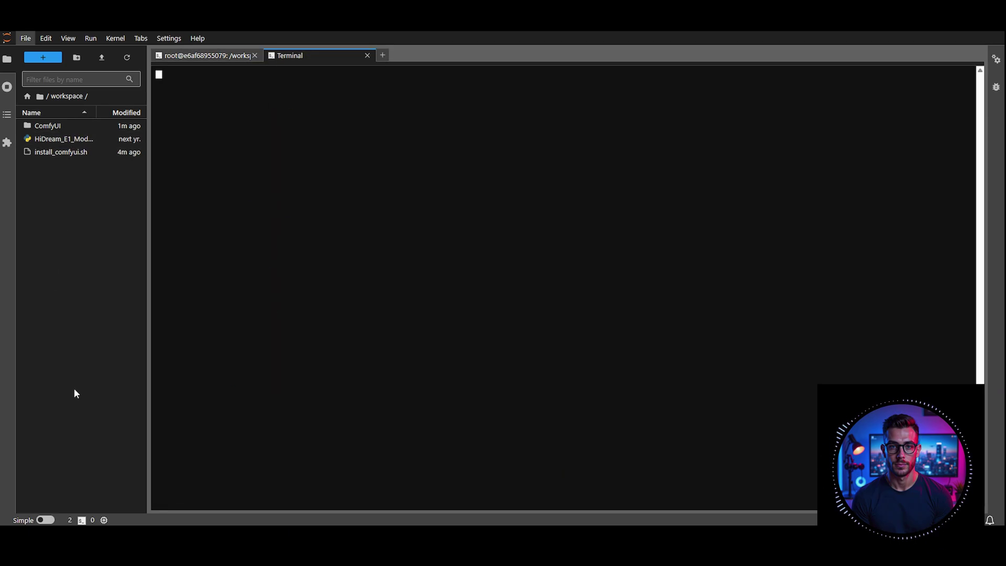
pyautogui.click(366, 164)
pyautogui.write('pip install huggingface_hub  pip install ipywidgets pip install hf_transfer export HF_HUB_ENABLE_HF_TRANSFER=1  python HiDream_E1_Models.py --dir /workspace/ComfyUI/models')
pyautogui.press('Return')
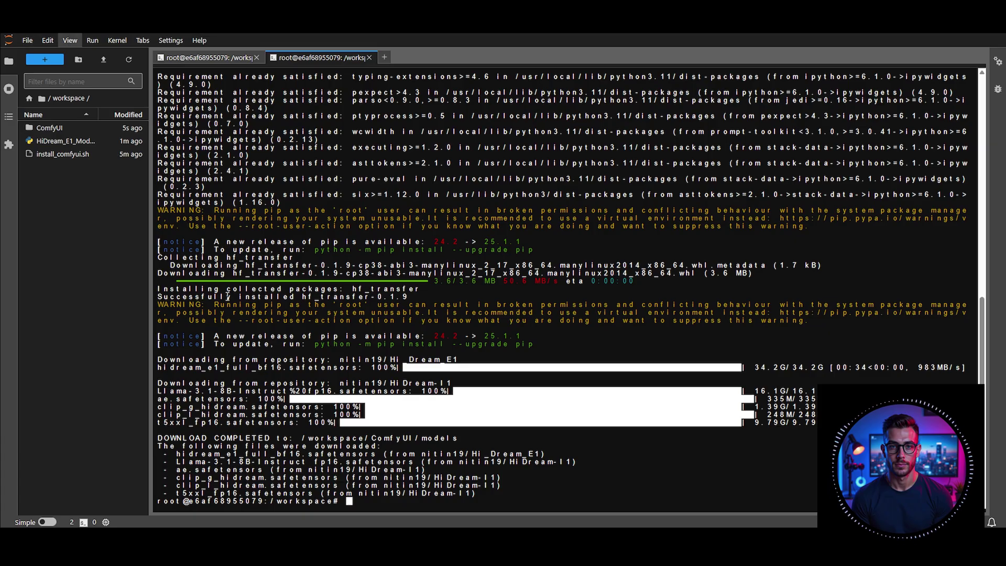
# Review the download location and the list of downloaded model files in the terminal output
pyautogui.moveTo(157, 437); pyautogui.dragTo(283, 438)
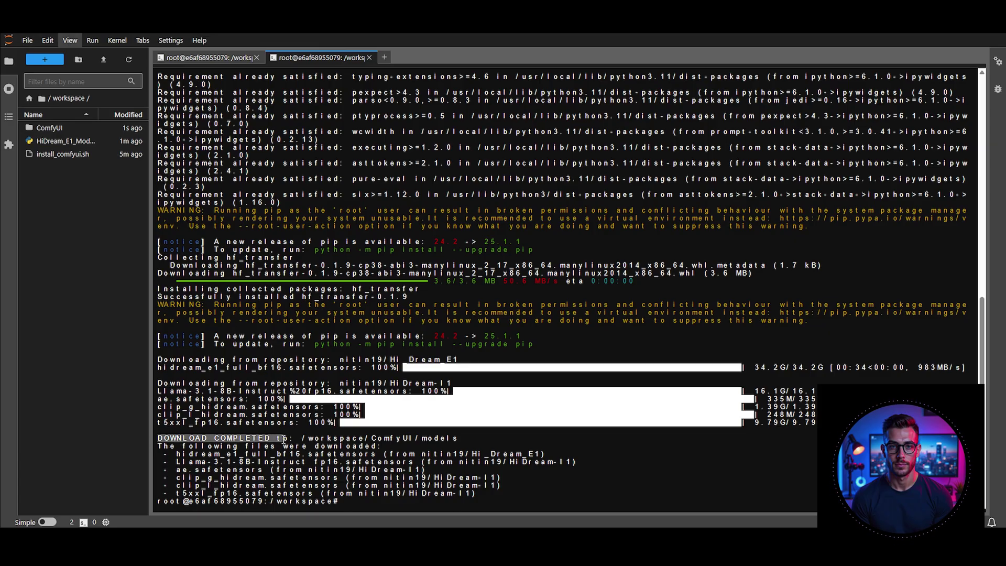
pyautogui.moveTo(455, 441); pyautogui.dragTo(458, 440)
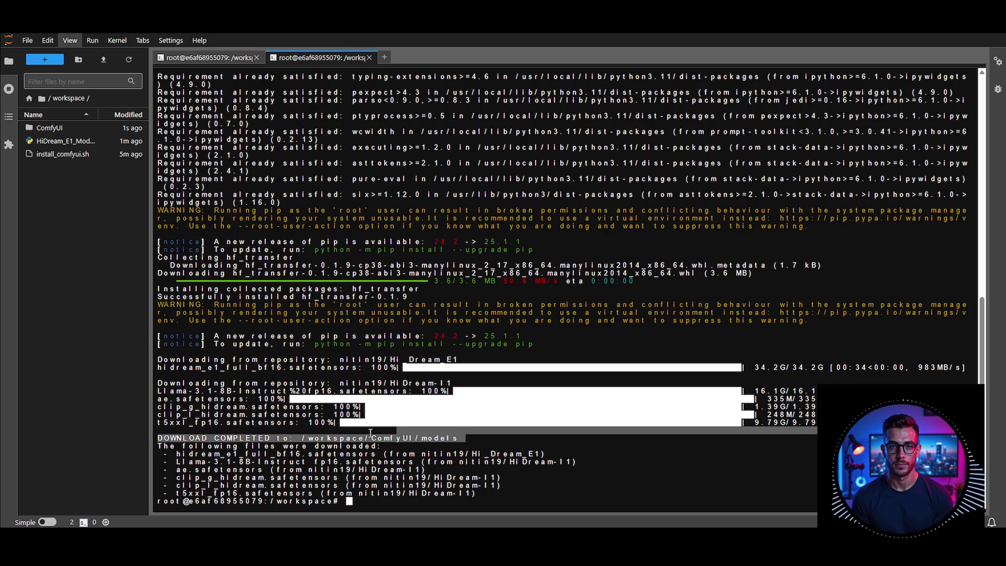
pyautogui.click(313, 442)
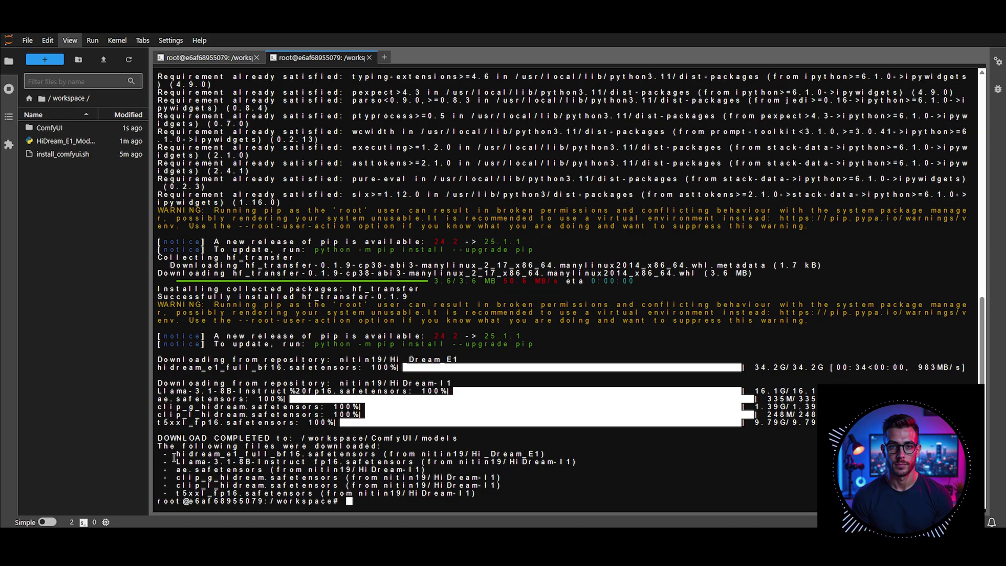
pyautogui.moveTo(172, 454); pyautogui.dragTo(470, 495)
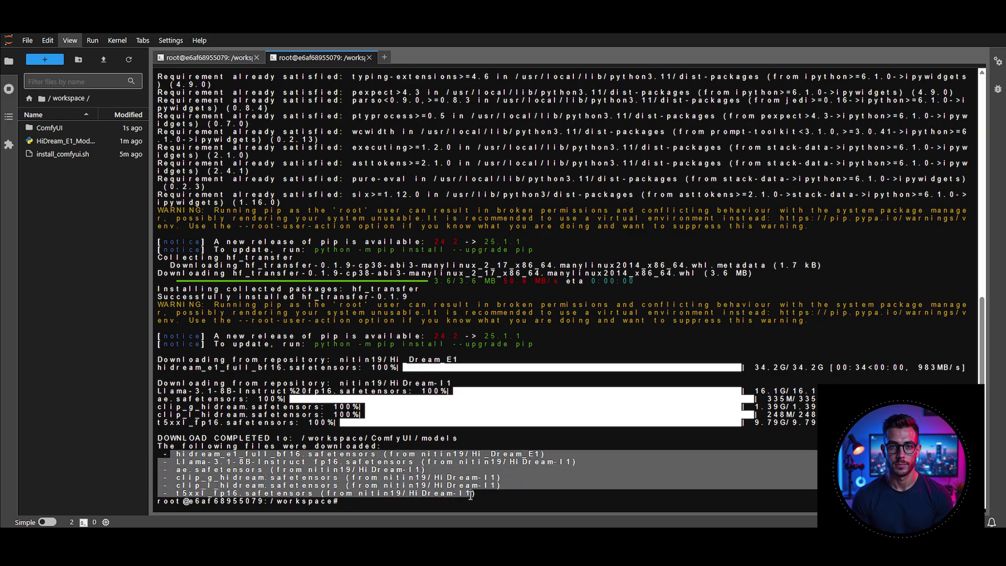
pyautogui.click(375, 501)
# In ComfyUI/models, move ae.safetensors into the vae folder and hidream_e1_full_bf16.safetensors into diffusion_models
pyautogui.doubleClick(49, 127)
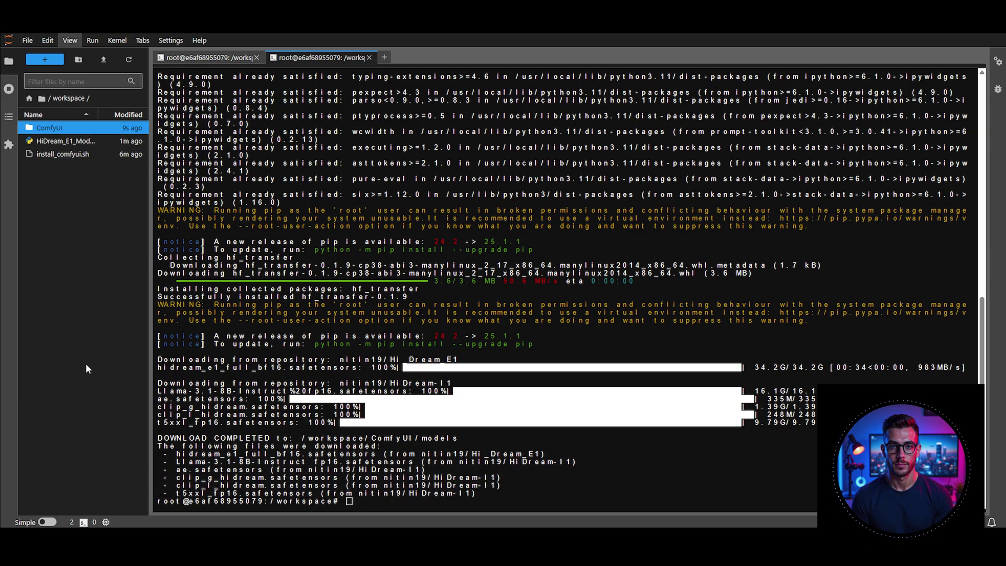
pyautogui.doubleClick(47, 243)
pyautogui.moveTo(45, 363); pyautogui.dragTo(47, 338)
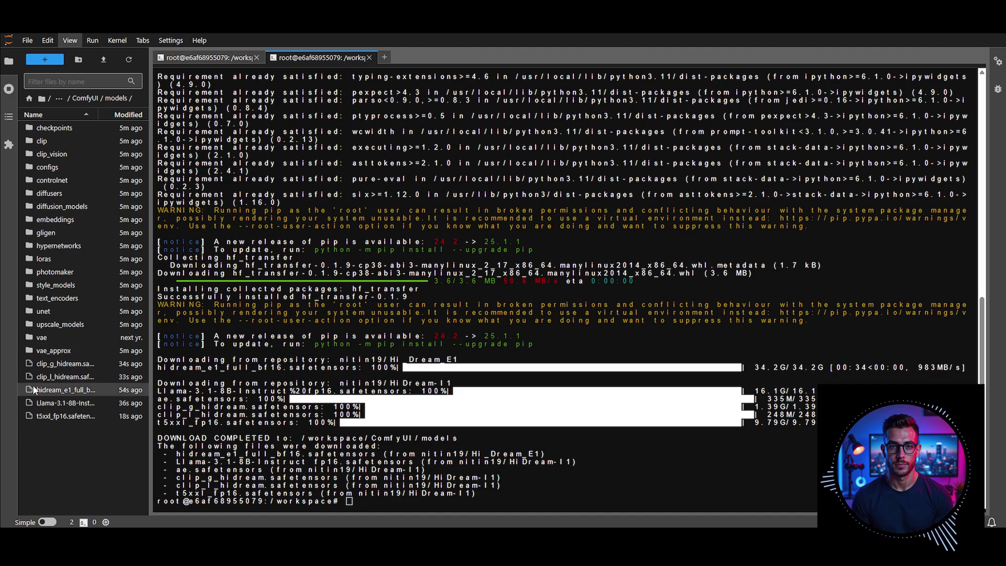
pyautogui.moveTo(71, 389); pyautogui.dragTo(57, 206)
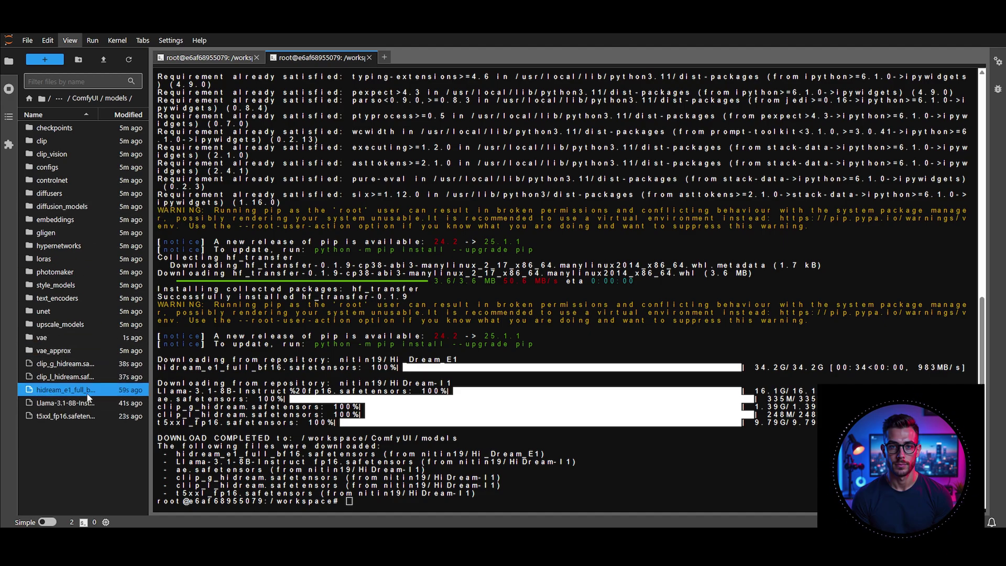
# Move the clip_g_hidream, clip_l_hidream, Llama-3.1-8B-Instruct and t5xxl_fp16 files together into the text_encoders folder
pyautogui.click(60, 363)
pyautogui.keyDown('shift'); pyautogui.click(52, 402); pyautogui.keyUp('shift')
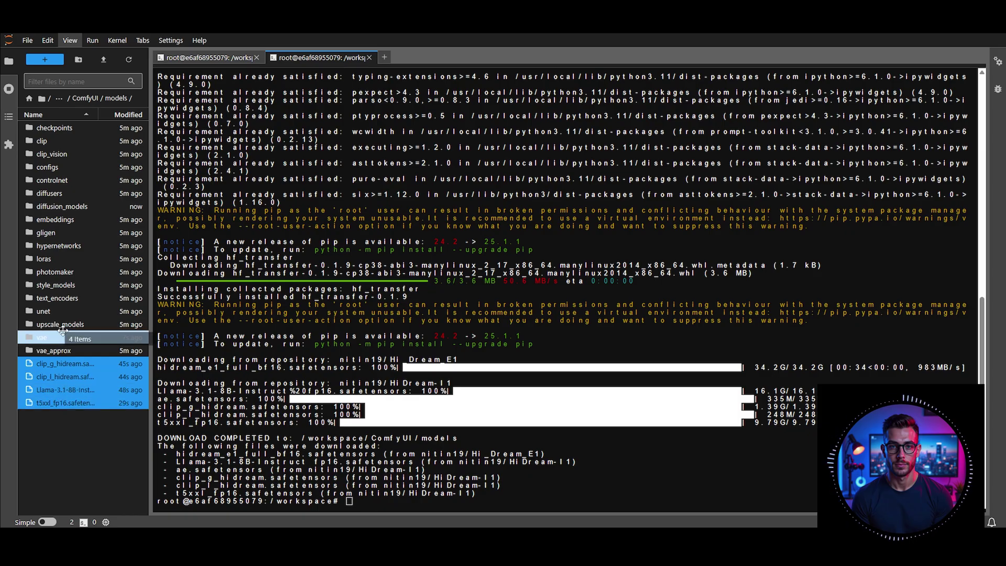
pyautogui.moveTo(53, 402); pyautogui.dragTo(57, 298)
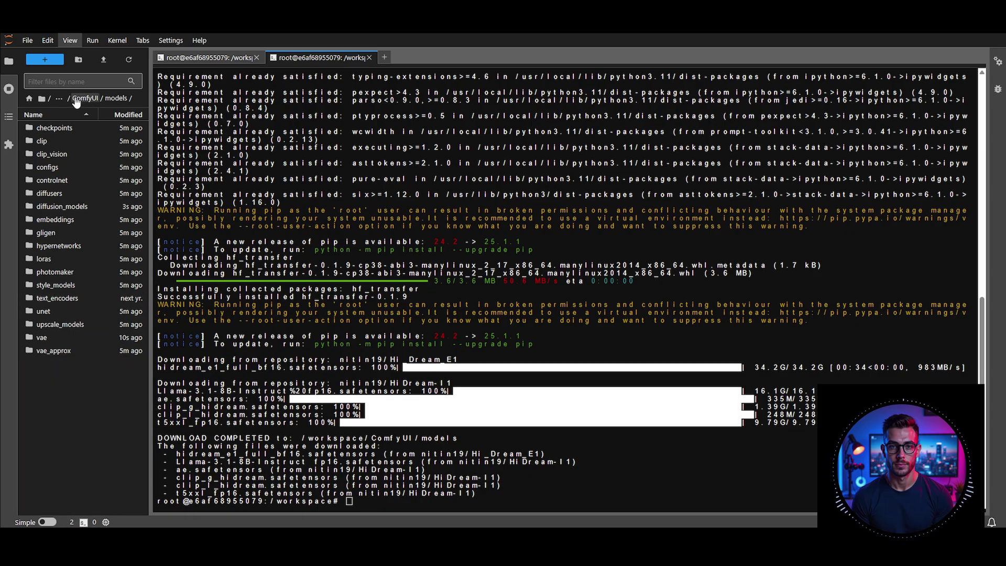
# Open ComfyUI through the pod's HTTP service on port 3001 and load the HiDream e1 example image from the ComfyUI examples page as a workflow
pyautogui.click(58, 98)
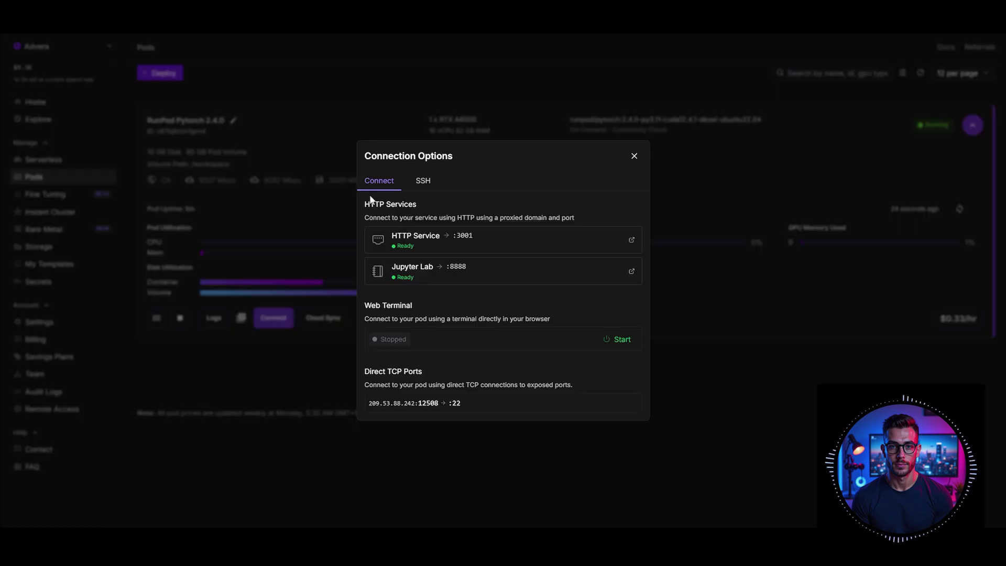
pyautogui.click(488, 243)
pyautogui.click(956, 180)
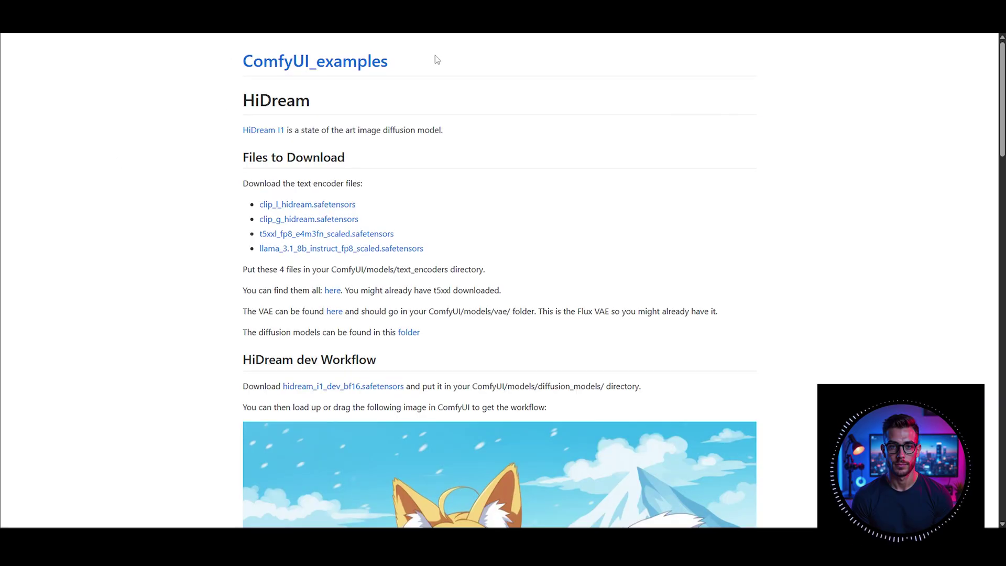
pyautogui.scroll(-15, 156, 322)
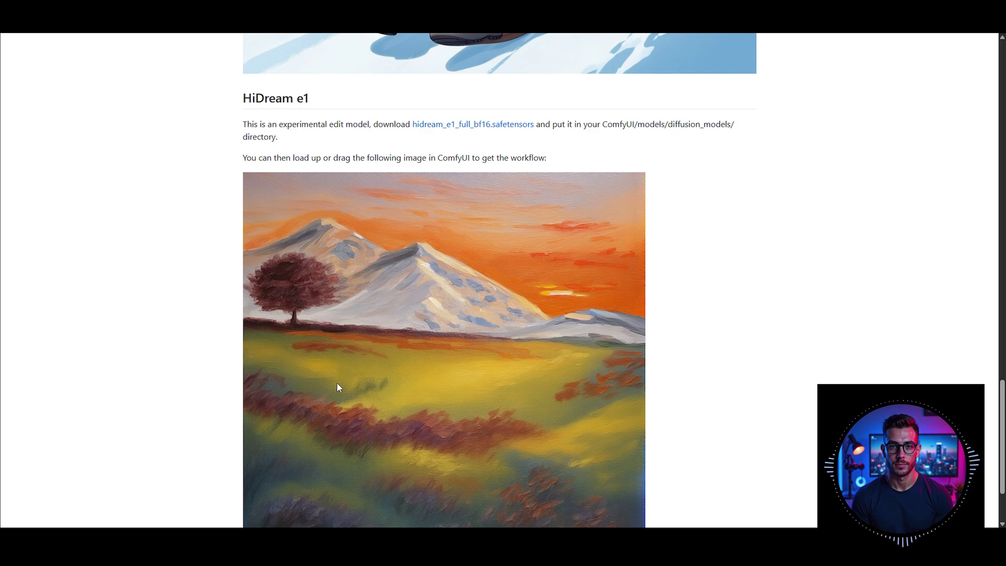
pyautogui.moveTo(337, 387)
pyautogui.mouseDown()
pyautogui.moveTo(382, 333)
pyautogui.moveTo(341, 239)
pyautogui.moveTo(438, 281)
pyautogui.moveTo(521, 398)
pyautogui.moveTo(505, 428)
pyautogui.moveTo(410, 403)
pyautogui.moveTo(425, 391)
pyautogui.moveTo(566, 388)
pyautogui.moveTo(91, 392)
pyautogui.mouseUp()
# Replace the output node after VAE Decode with a connected Preview Image node and enlarge it
pyautogui.scroll(-5, 522, 395)
pyautogui.click(426, 195)
pyautogui.press('Delete')
pyautogui.moveTo(361, 205); pyautogui.dragTo(417, 194)
pyautogui.click(451, 298)
pyautogui.moveTo(442, 206); pyautogui.dragTo(652, 512)
# Set the steps of the IP2PSampler node to 30
pyautogui.moveTo(357, 386); pyautogui.dragTo(820, 330)
pyautogui.scroll(6, 775, 262)
pyautogui.moveTo(774, 262); pyautogui.dragTo(718, 288)
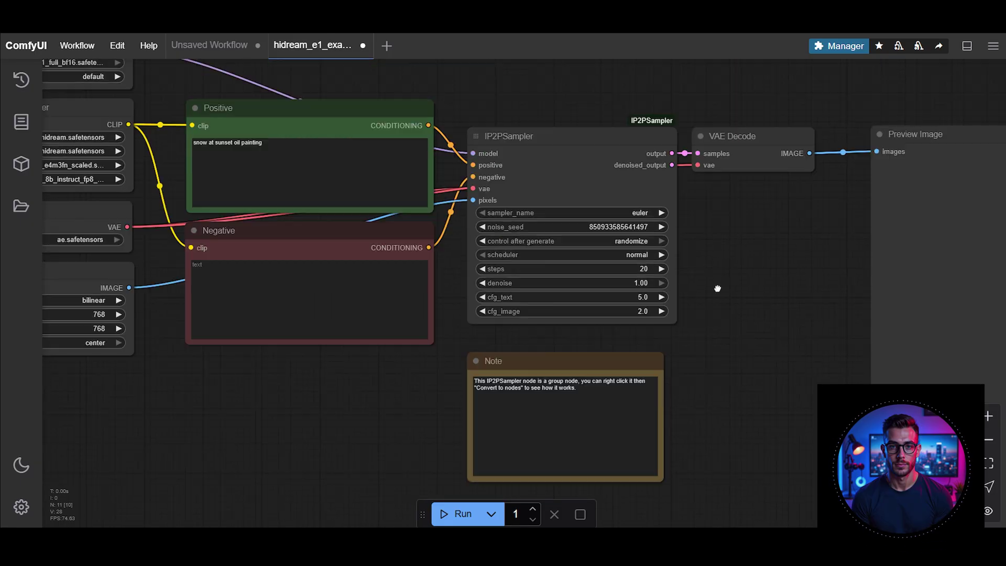
pyautogui.scroll(4, 717, 289)
pyautogui.click(584, 264)
pyautogui.write('30')
pyautogui.click(753, 239)
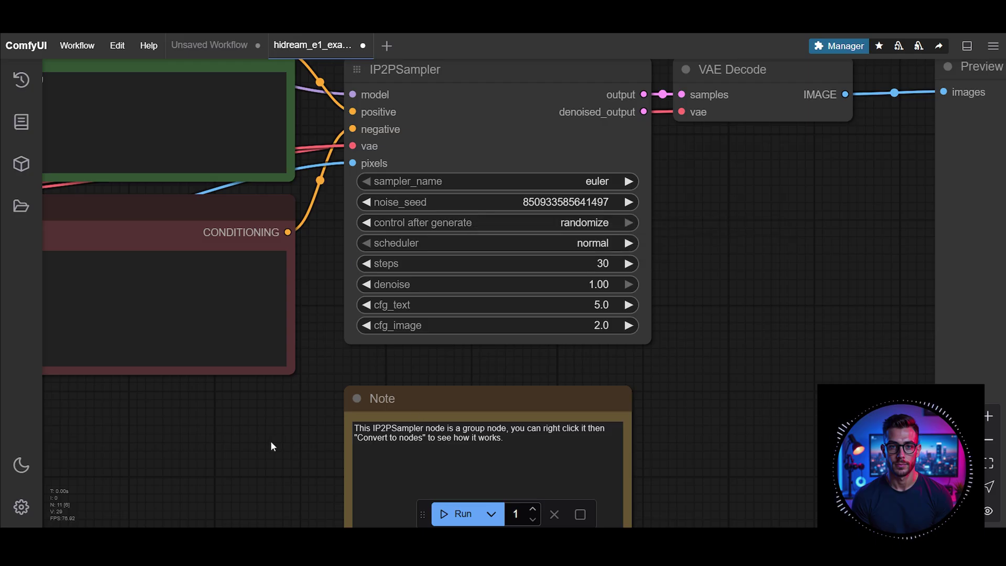
# In QuadrupleCLIPLoader, set clip_name3 to t5xxl_fp16.safetensors and clip_name4 to Llama-3.1-8B-Instruct fp16.safetensors
pyautogui.hscroll(-6, 543, 372)
pyautogui.scroll(-4, 543, 373)
pyautogui.moveTo(708, 397); pyautogui.dragTo(698, 395)
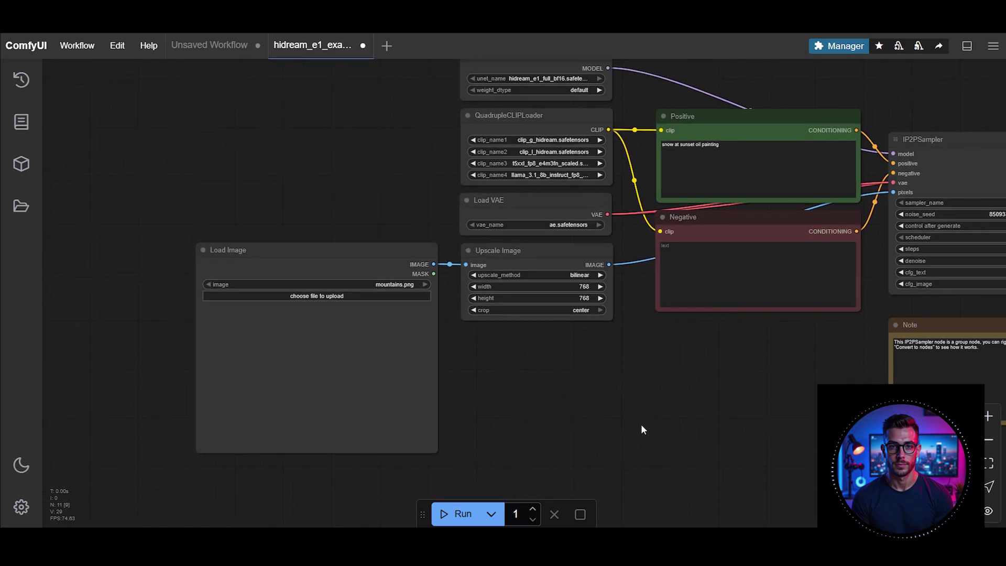
pyautogui.scroll(-2, 642, 428)
pyautogui.moveTo(458, 185); pyautogui.dragTo(429, 195)
pyautogui.scroll(6, 567, 125)
pyautogui.moveTo(326, 287); pyautogui.dragTo(305, 191)
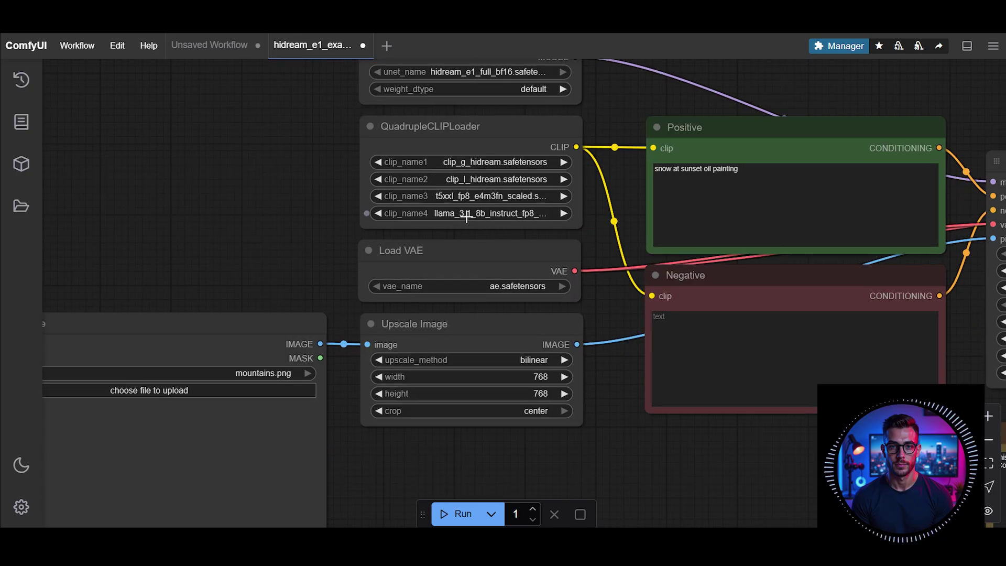
pyautogui.click(479, 196)
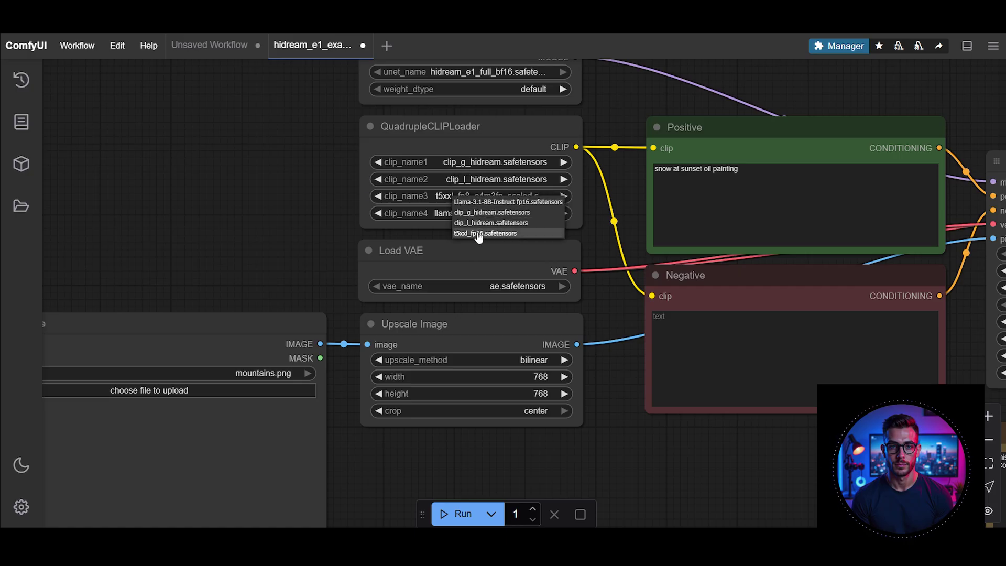
pyautogui.click(478, 233)
pyautogui.click(492, 213)
pyautogui.click(500, 220)
# Load the picture of a woman on a neon-lit city street into the Load Image node and view it up close
pyautogui.scroll(-5, 563, 301)
pyautogui.hscroll(2, 563, 301)
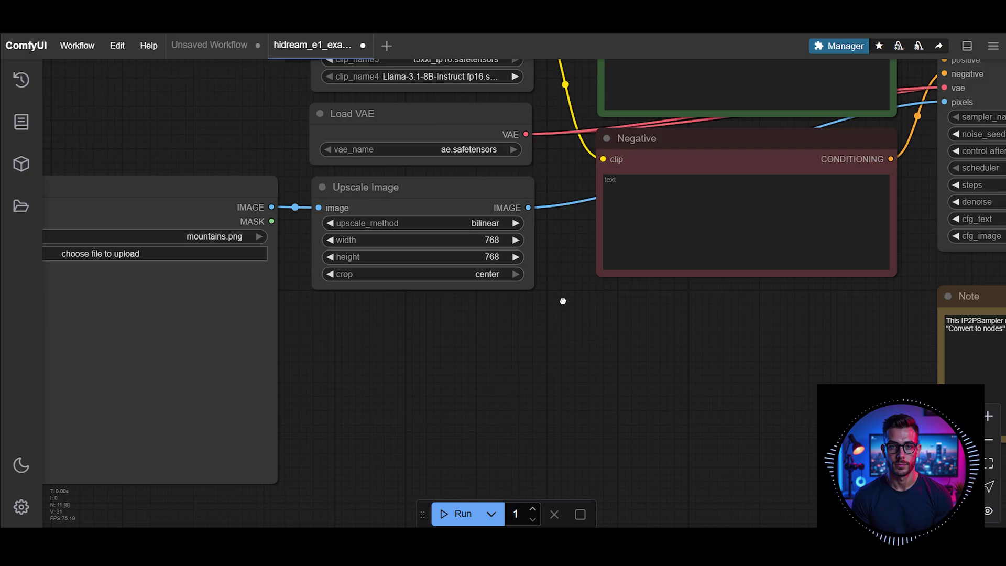
pyautogui.scroll(-5, 563, 301)
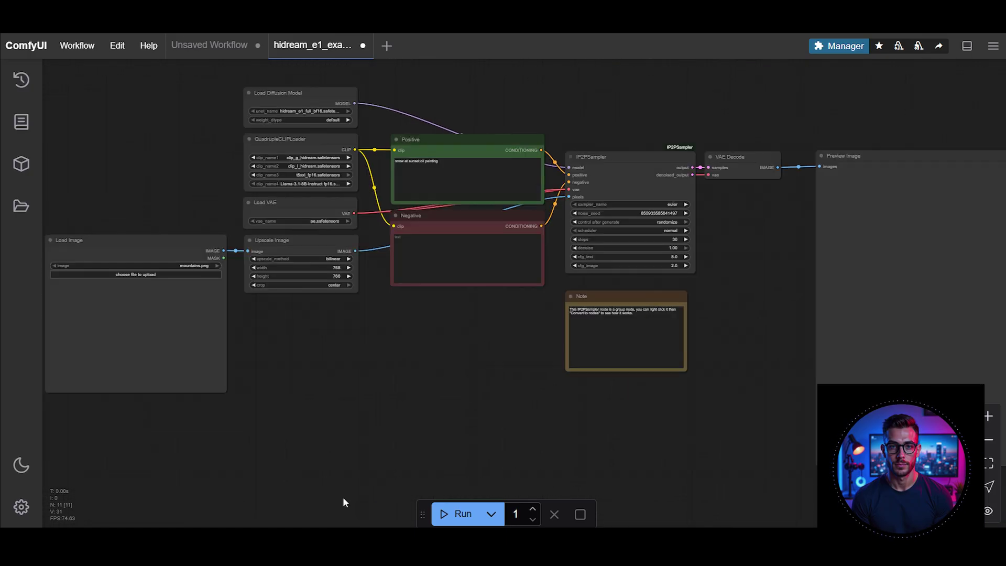
pyautogui.moveTo(315, 564); pyautogui.dragTo(143, 362)
pyautogui.moveTo(182, 439); pyautogui.dragTo(293, 441)
pyautogui.scroll(6, 121, 418)
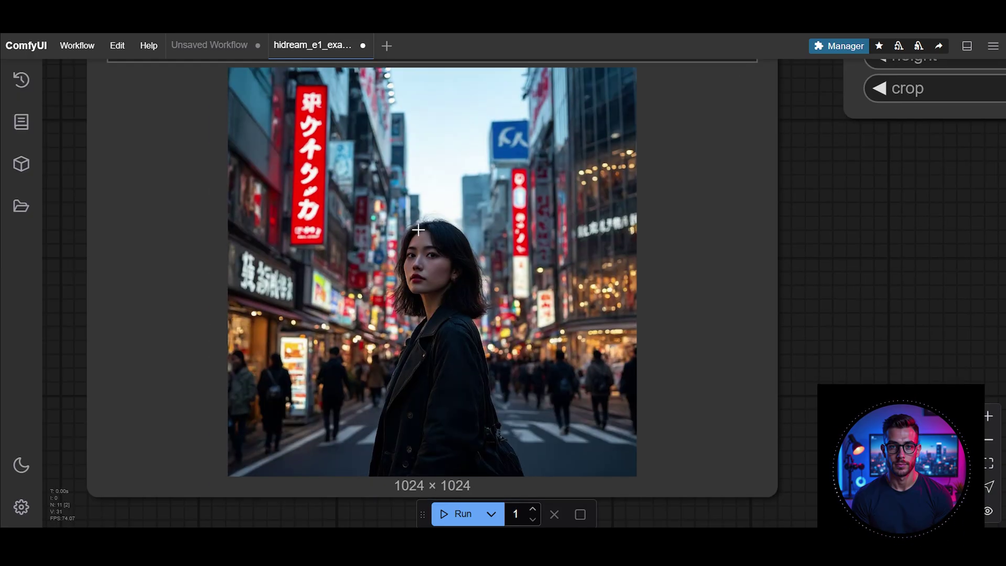
# Replace the Positive node's prompt with "make her hair curly" and run the workflow
pyautogui.scroll(-7, 848, 309)
pyautogui.moveTo(932, 288); pyautogui.dragTo(574, 403)
pyautogui.moveTo(727, 126); pyautogui.dragTo(362, 315)
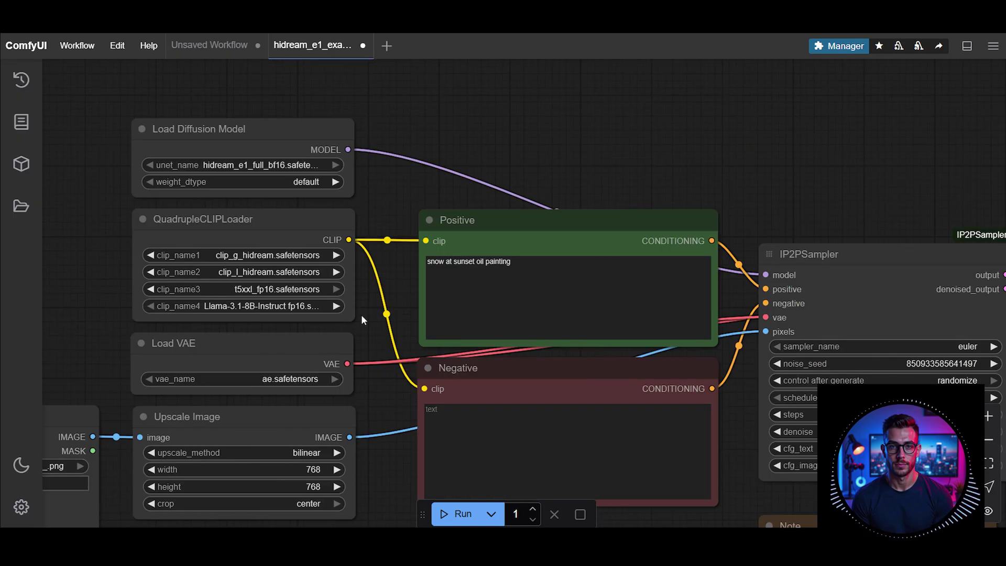
pyautogui.scroll(6, 409, 262)
pyautogui.moveTo(402, 278); pyautogui.dragTo(335, 259)
pyautogui.moveTo(522, 244); pyautogui.dragTo(335, 367)
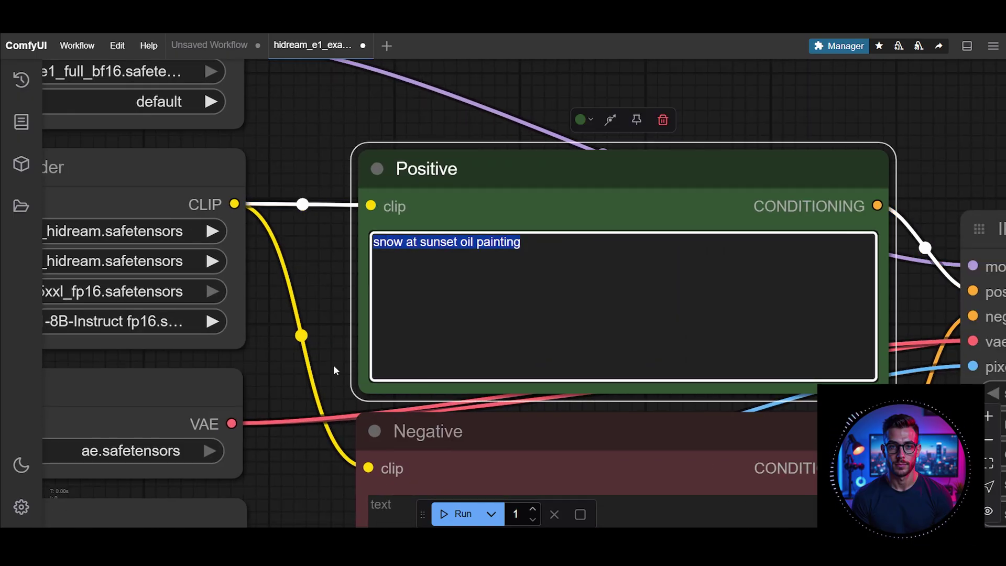
pyautogui.write('make hair')
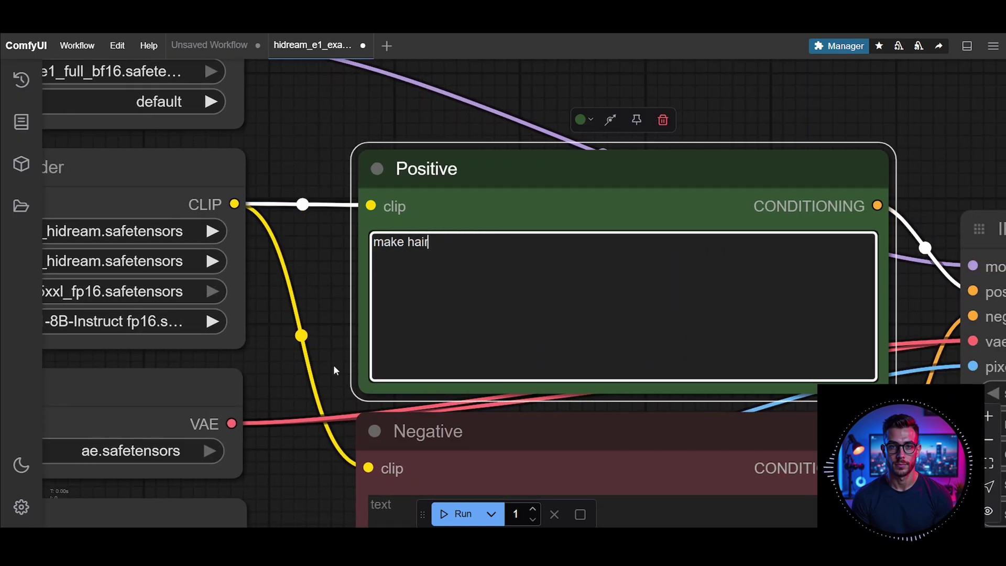
pyautogui.press('BackSpace')
pyautogui.press('BackSpace')
pyautogui.press('BackSpace')
pyautogui.write('er hair cur')
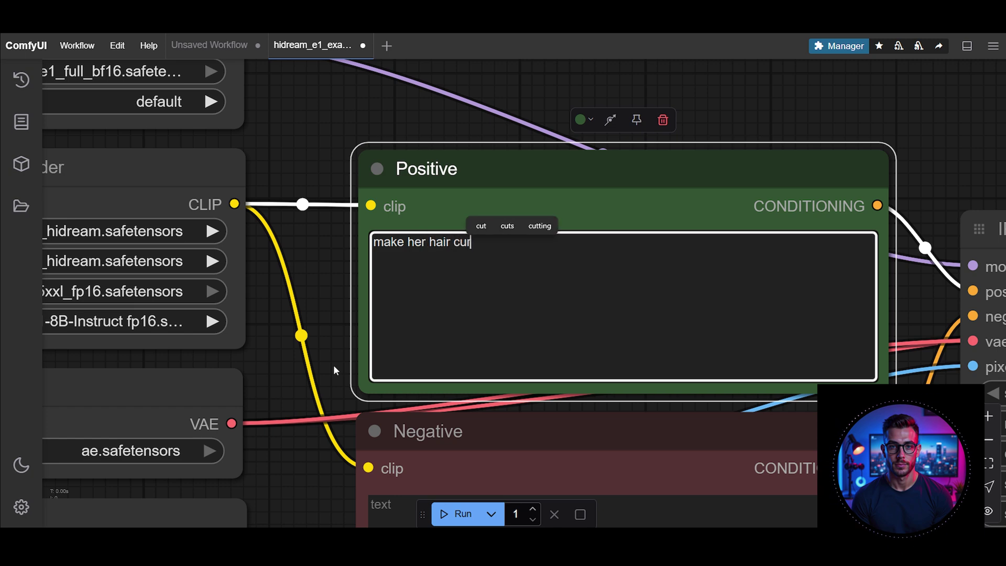
pyautogui.write('ly')
pyautogui.click(447, 515)
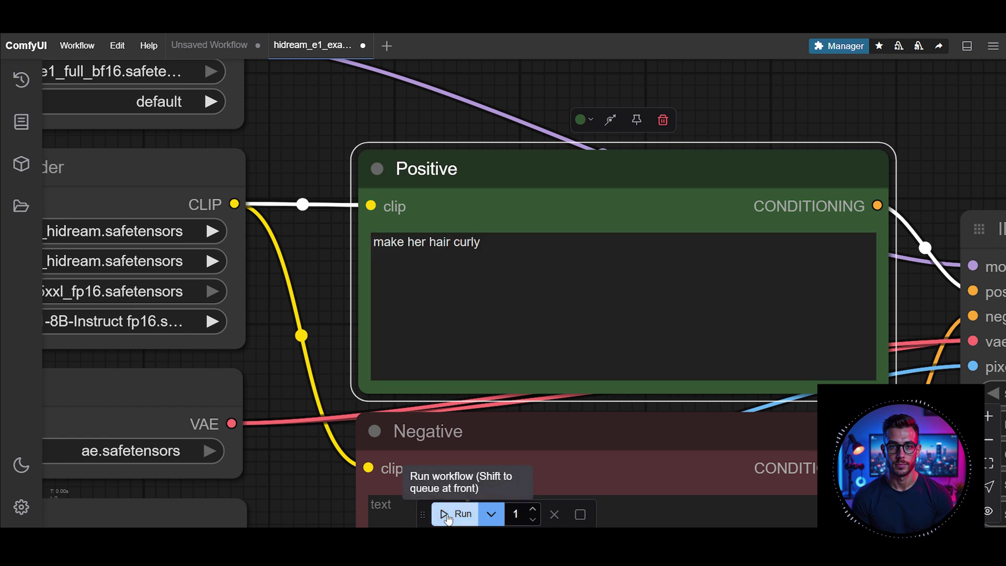
# Check the progress of the running workflow in the node graph and in the ComfyUI server terminal
pyautogui.scroll(-8, 922, 504)
pyautogui.moveTo(922, 504); pyautogui.dragTo(592, 341)
pyautogui.scroll(-2, 550, 454)
pyautogui.moveTo(550, 454); pyautogui.dragTo(552, 376)
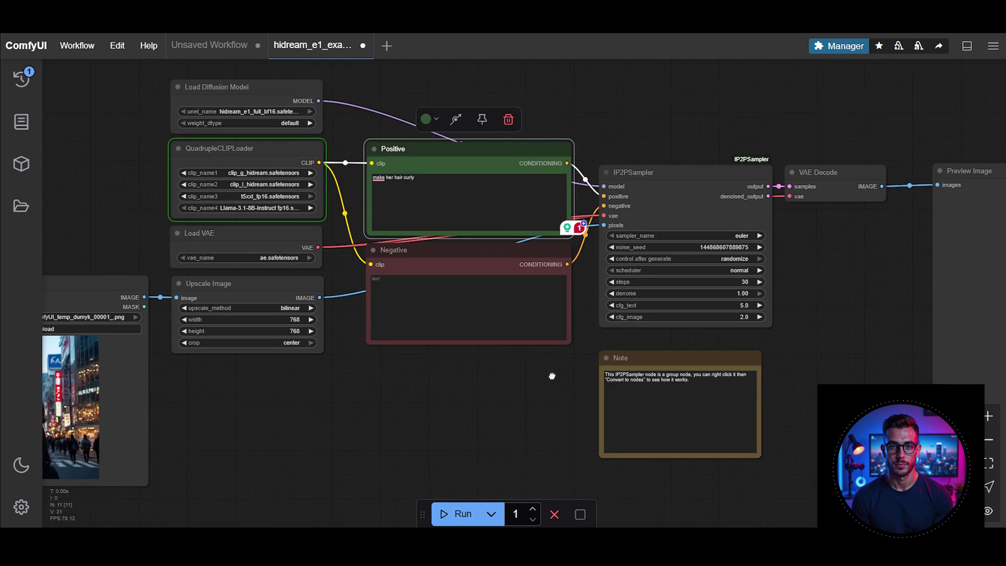
pyautogui.scroll(-4, 552, 376)
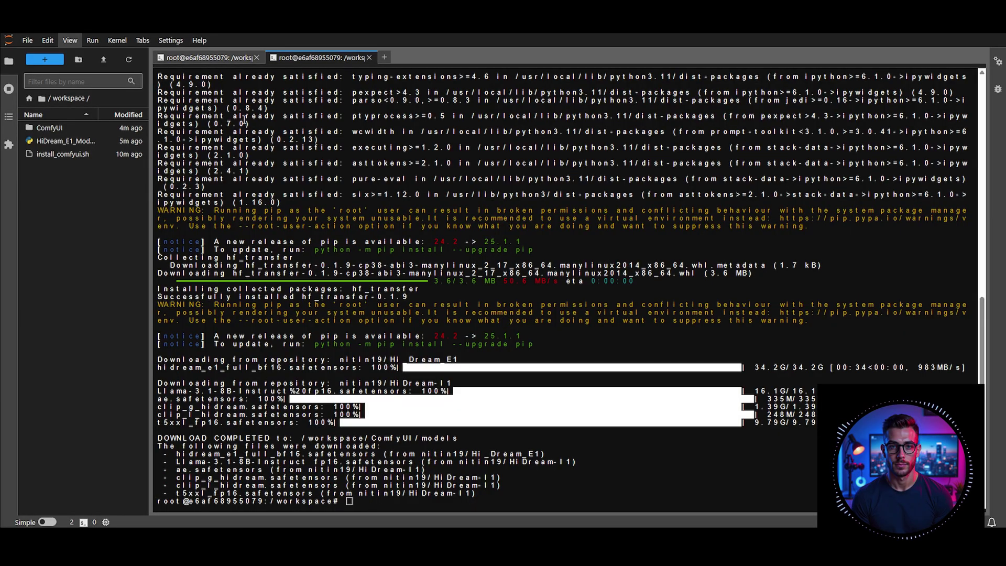
pyautogui.click(209, 57)
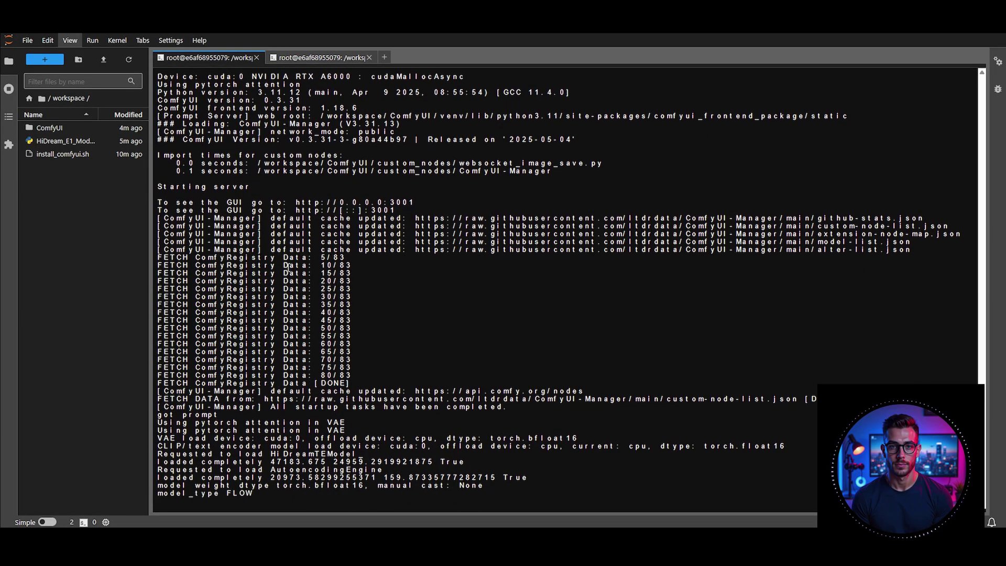
# Install nvitop with pip in the second terminal and launch it to monitor the GPU
pyautogui.click(303, 57)
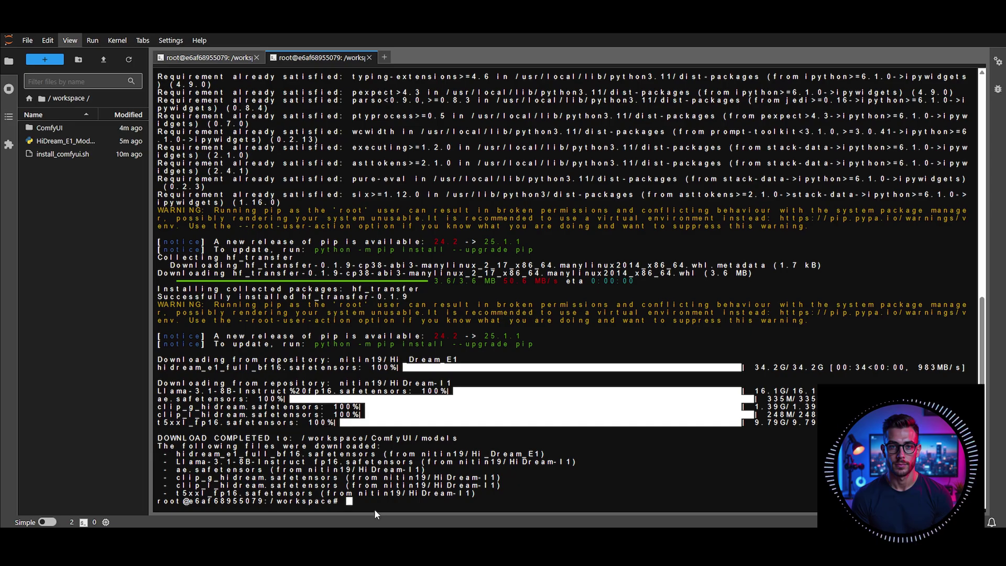
pyautogui.write('pip install nvitop')
pyautogui.press('Return')
pyautogui.write('nv')
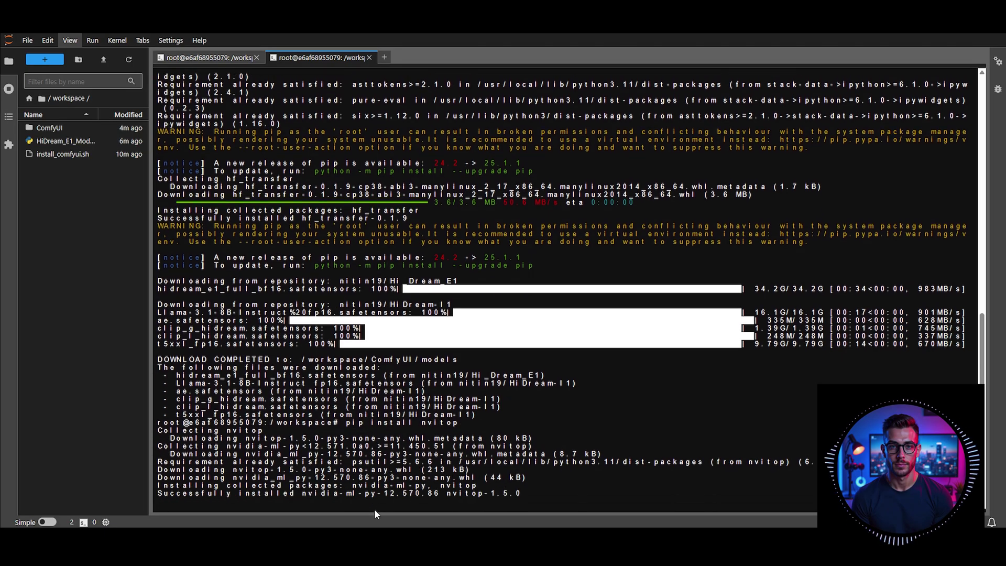
pyautogui.write('itop')
pyautogui.press('Return')
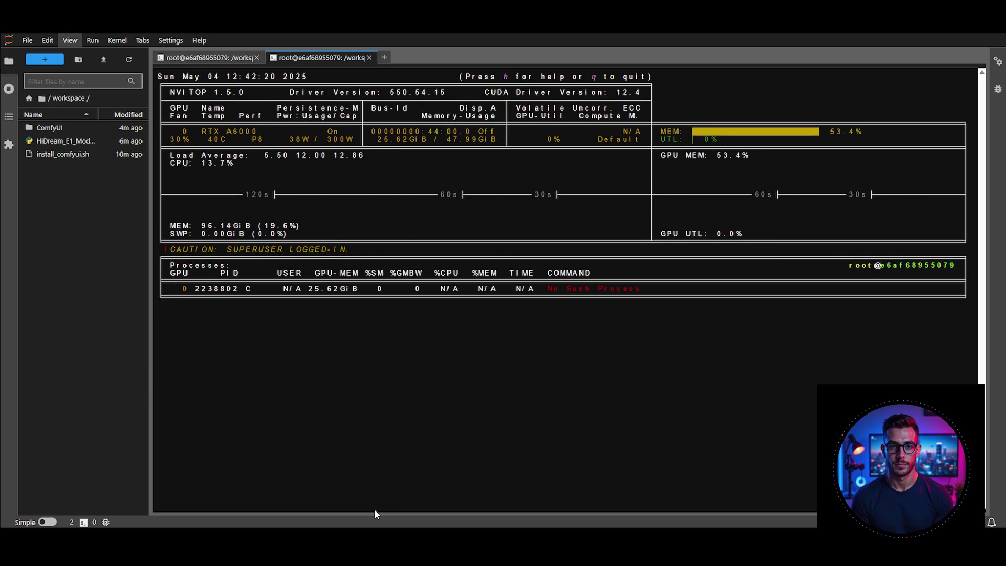
# Check the sampling progress in the server terminal against the GPU memory and utilization in nvitop
pyautogui.click(231, 58)
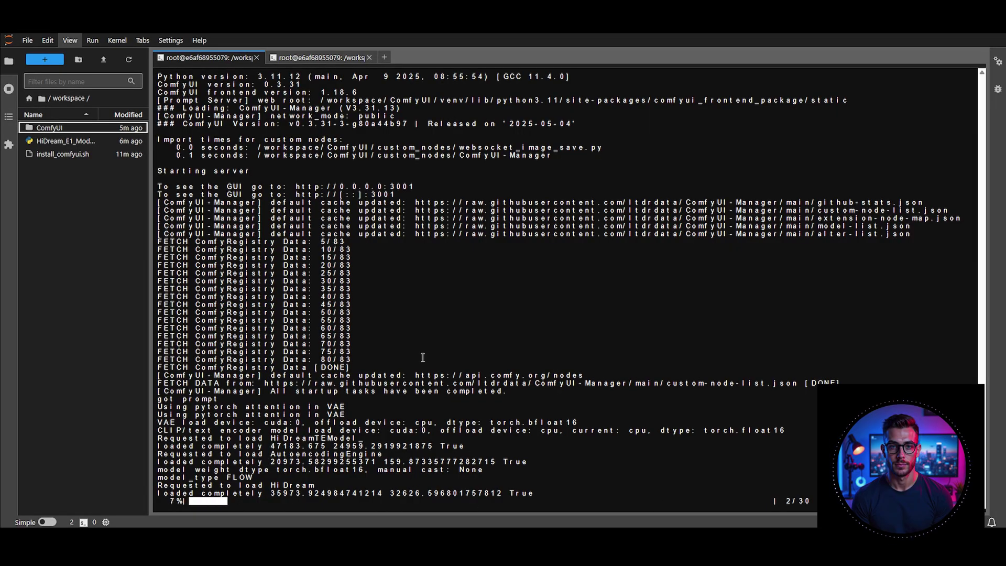
pyautogui.click(315, 58)
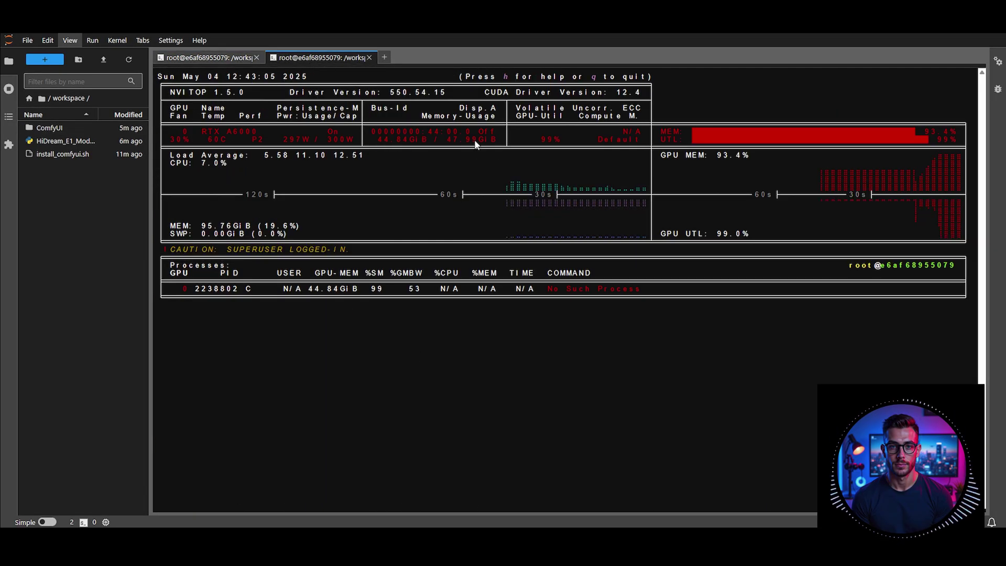
pyautogui.click(220, 58)
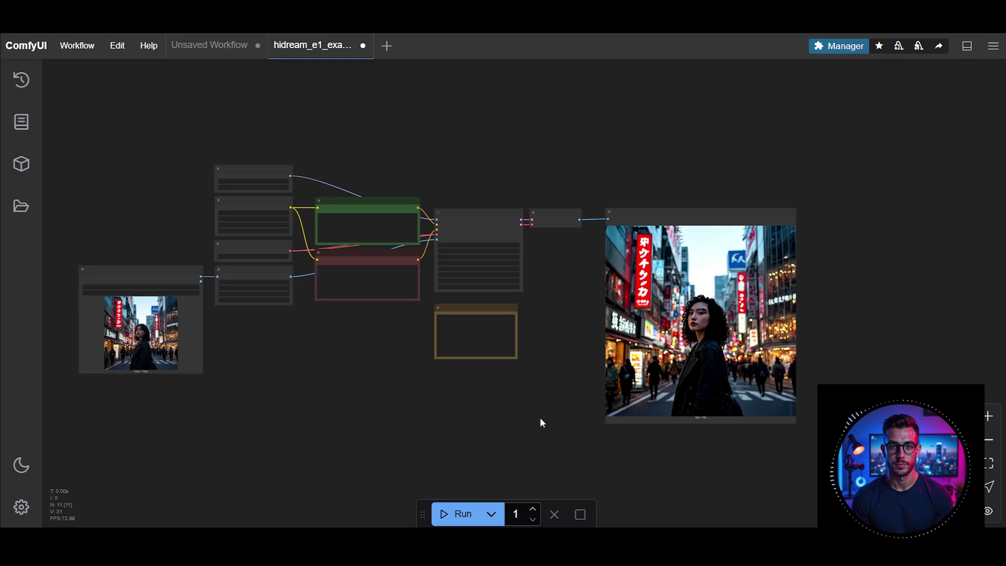
# Inspect the generated image in ComfyUI, run the curly-hair workflow again and examine the new output
pyautogui.scroll(15, 848, 350)
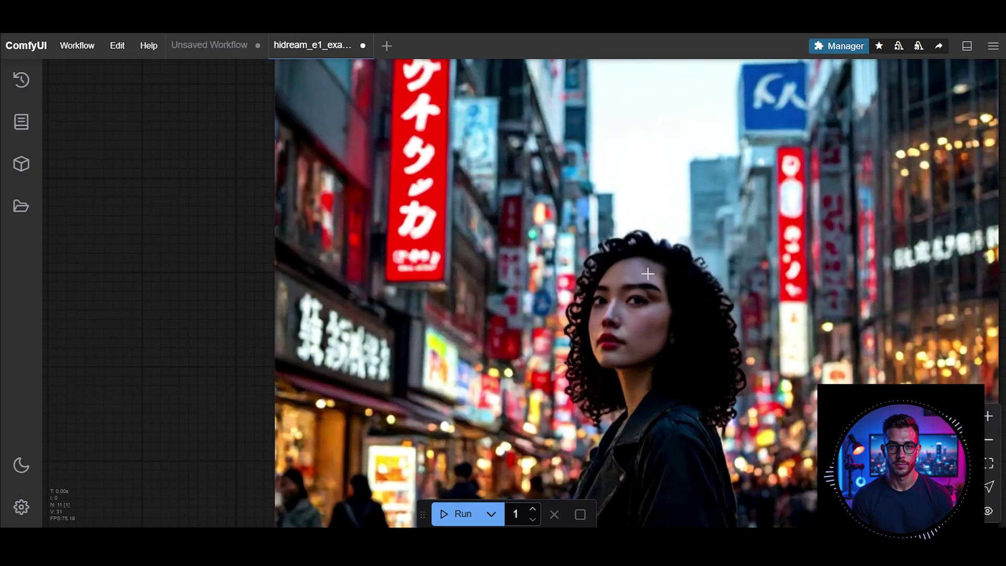
pyautogui.scroll(-12, 644, 346)
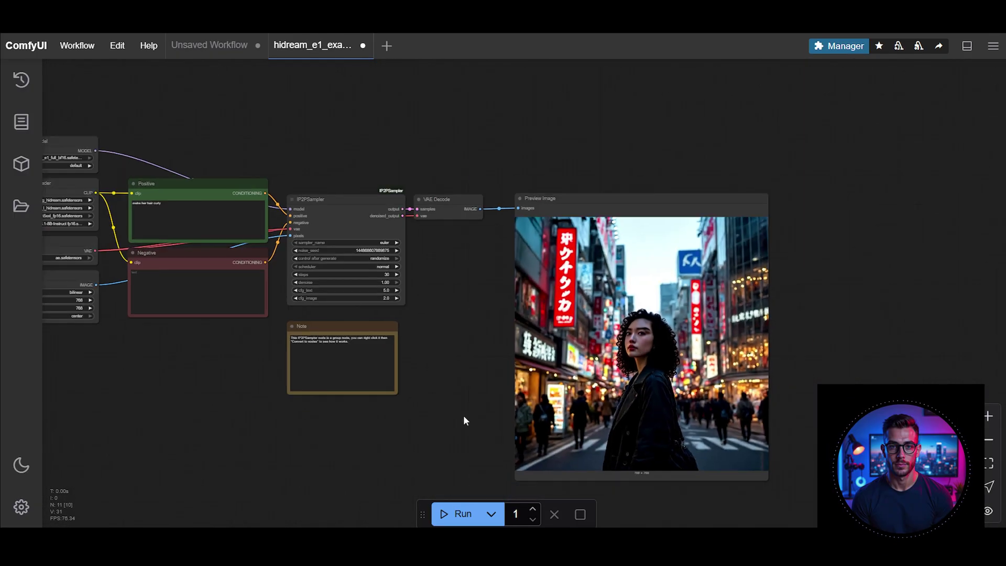
pyautogui.moveTo(463, 418); pyautogui.dragTo(541, 451)
pyautogui.scroll(1, 492, 475)
pyautogui.click(462, 505)
pyautogui.scroll(5, 518, 325)
pyautogui.scroll(3, 519, 325)
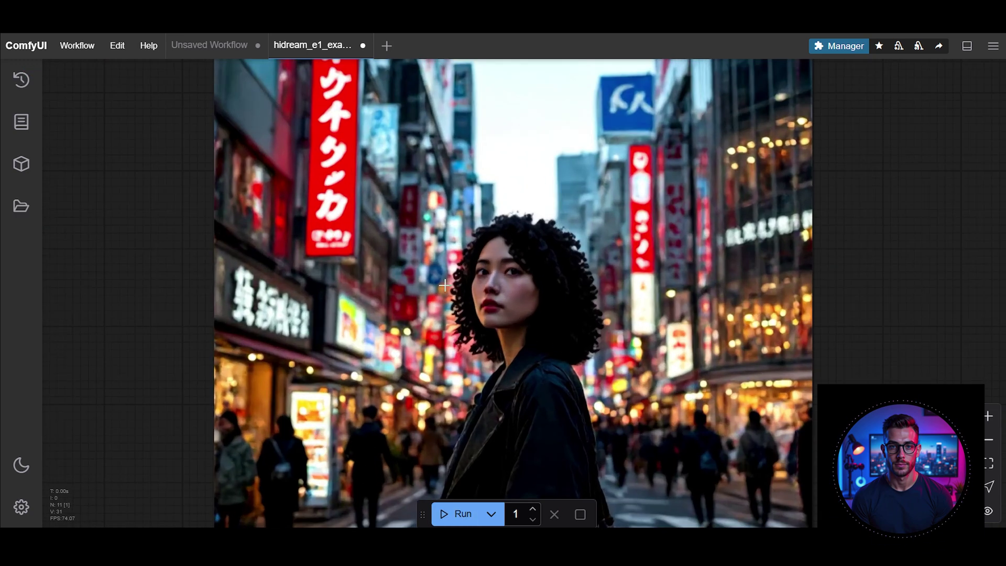
# Change the Positive node's prompt to "make her hair blue"
pyautogui.scroll(-8, 384, 402)
pyautogui.moveTo(139, 475); pyautogui.dragTo(647, 448)
pyautogui.scroll(-1, 640, 449)
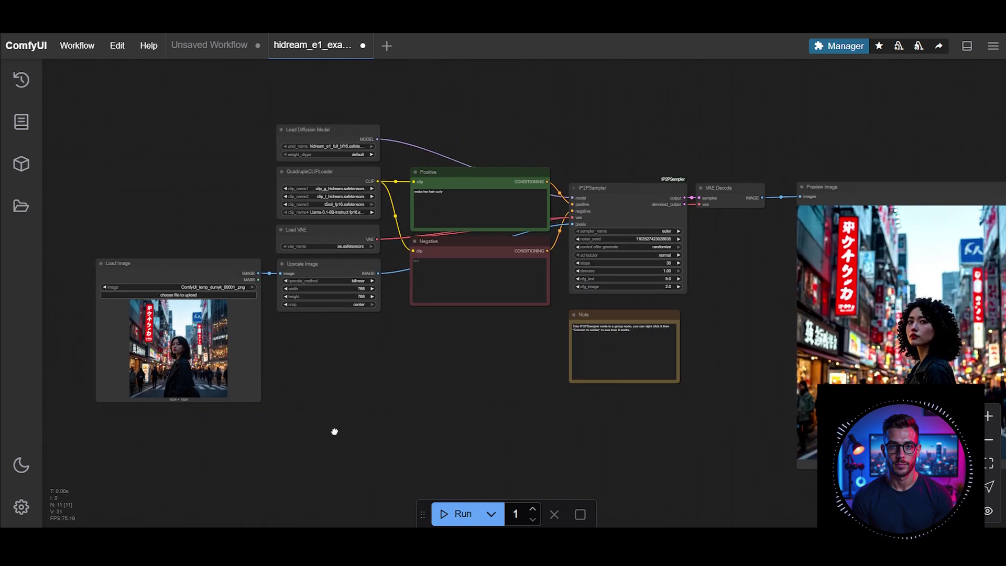
pyautogui.moveTo(333, 429); pyautogui.dragTo(418, 433)
pyautogui.scroll(3, 492, 356)
pyautogui.scroll(1, 492, 356)
pyautogui.moveTo(467, 316); pyautogui.dragTo(449, 423)
pyautogui.scroll(8, 494, 221)
pyautogui.moveTo(567, 239); pyautogui.dragTo(551, 239)
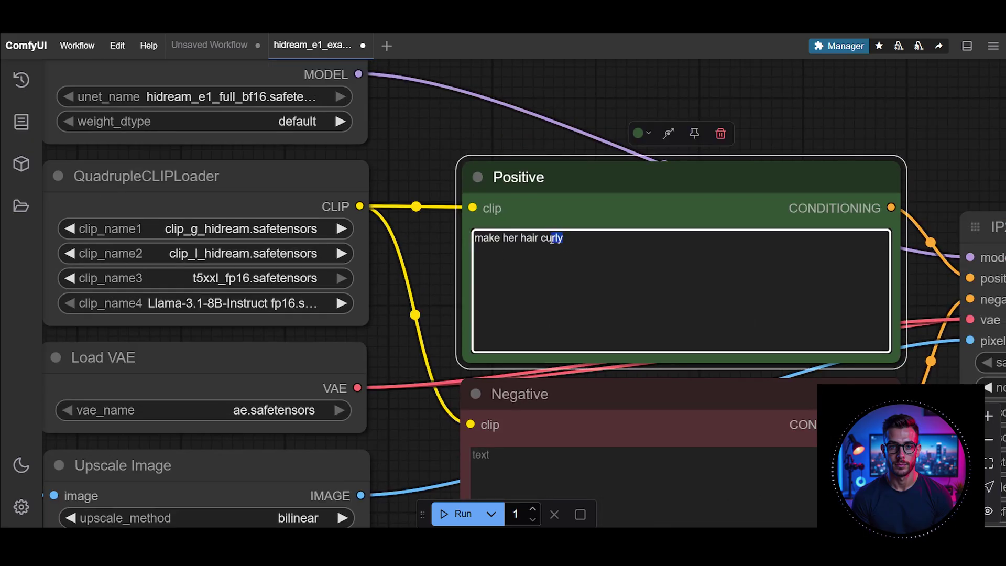
pyautogui.write('blue')
# Run the workflow with the blue-hair prompt and inspect the generated image in the Preview Image node
pyautogui.scroll(-5, 407, 452)
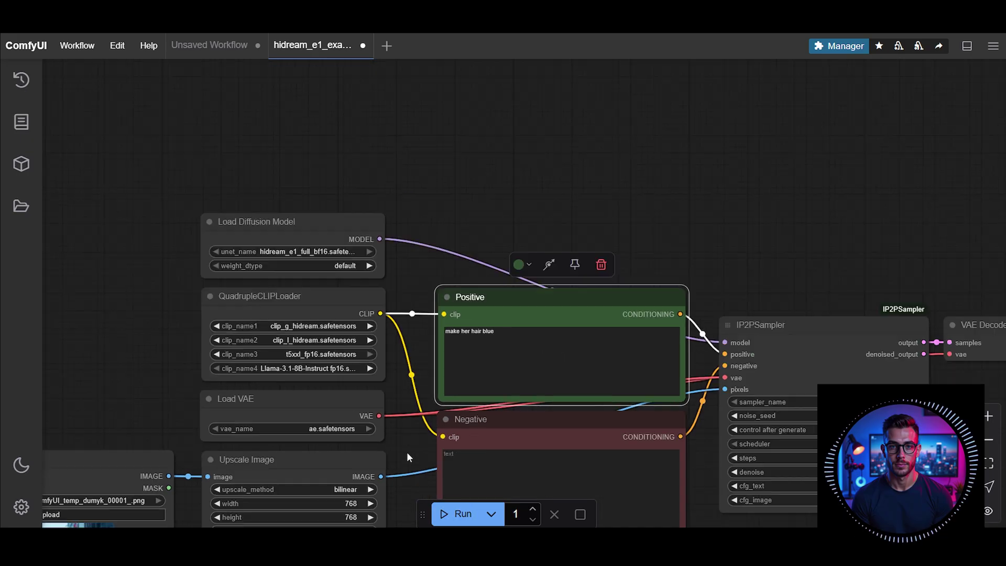
pyautogui.moveTo(562, 398); pyautogui.dragTo(309, 254)
pyautogui.scroll(-3, 549, 369)
pyautogui.moveTo(545, 420)
pyautogui.mouseDown()
pyautogui.moveTo(657, 422)
pyautogui.moveTo(546, 428)
pyautogui.mouseUp()
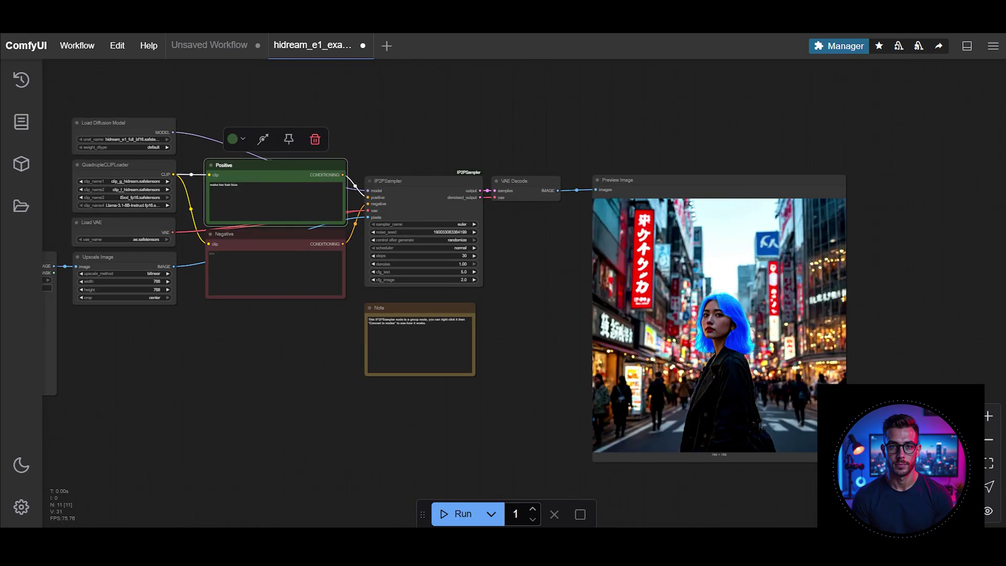
pyautogui.scroll(11, 708, 331)
pyautogui.scroll(-9, 836, 361)
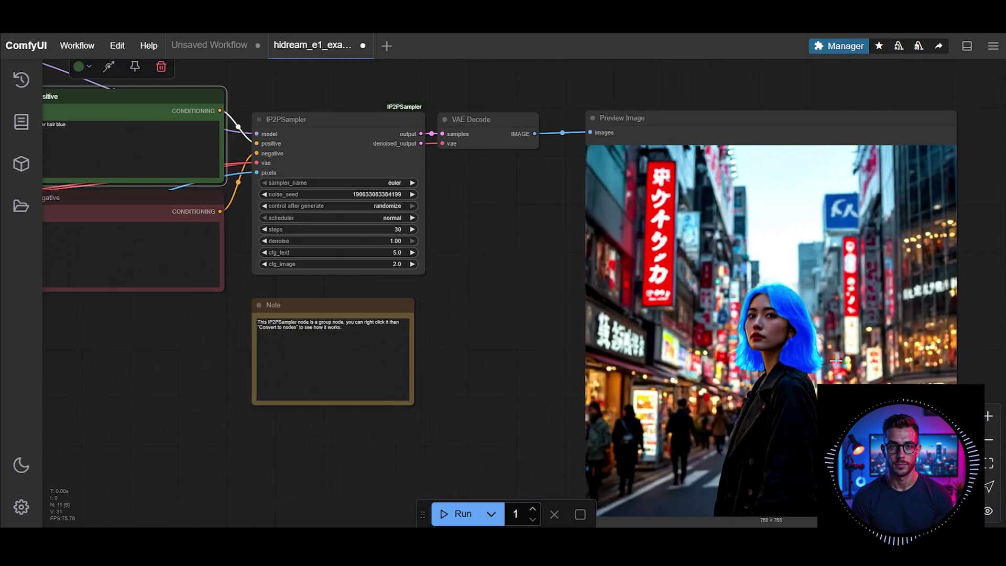
# Place the Load Image node beside the Preview Image node, moving the preview aside to compare the original and edited pictures
pyautogui.moveTo(234, 400); pyautogui.dragTo(505, 333)
pyautogui.moveTo(202, 236); pyautogui.dragTo(789, 388)
pyautogui.moveTo(823, 284); pyautogui.dragTo(308, 280)
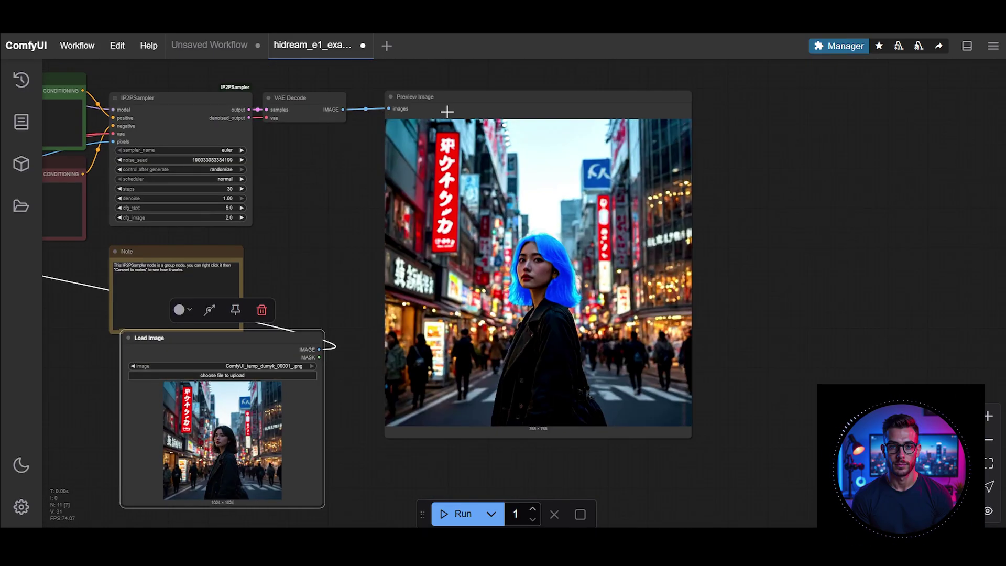
pyautogui.moveTo(480, 99); pyautogui.dragTo(670, 108)
pyautogui.moveTo(302, 337); pyautogui.dragTo(527, 119)
pyautogui.moveTo(637, 111); pyautogui.dragTo(686, 110)
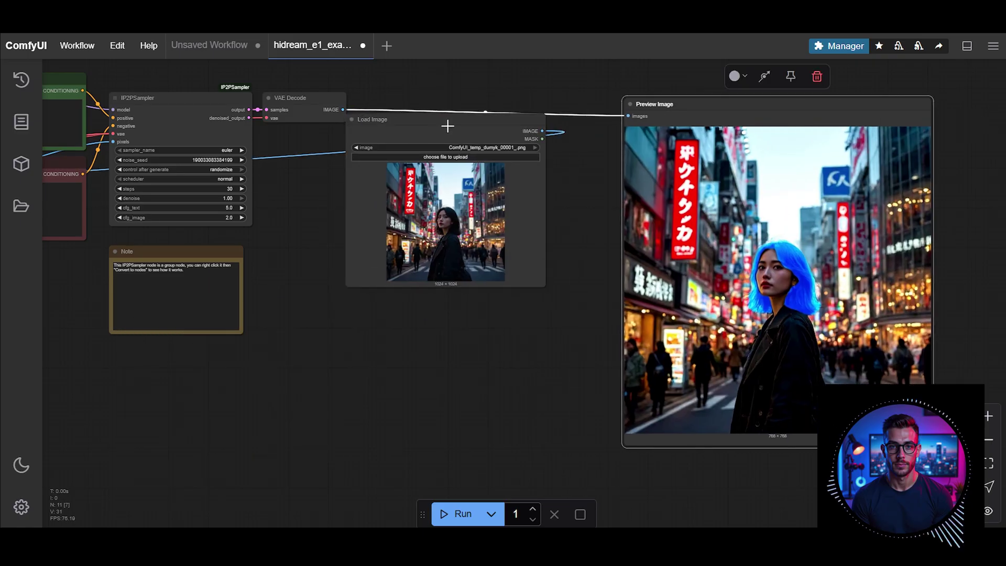
# Move the Load Image node next to the Preview Image node and enlarge it to compare the original with the blue-hair edit
pyautogui.moveTo(448, 126); pyautogui.dragTo(468, 107)
pyautogui.moveTo(569, 280); pyautogui.dragTo(543, 410)
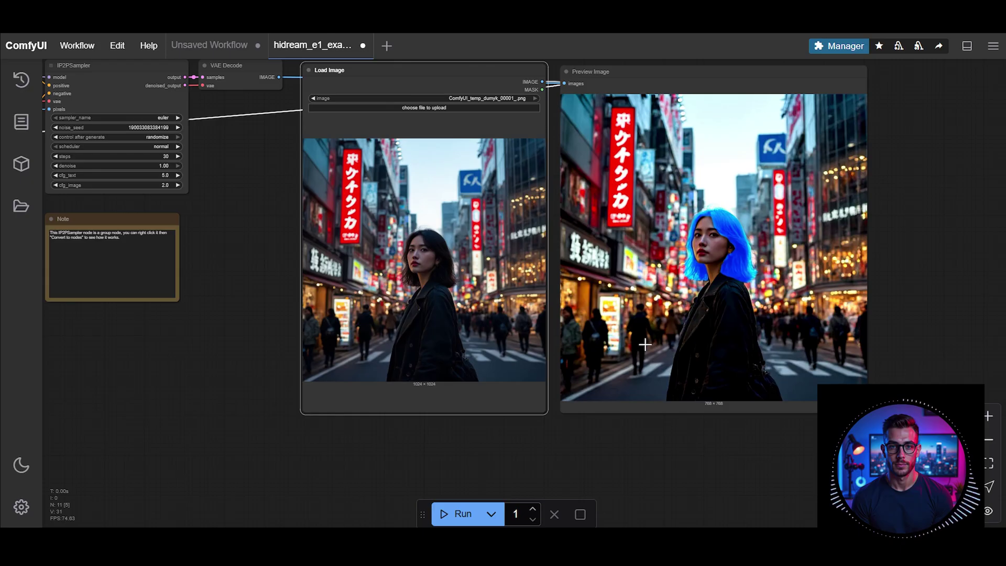
pyautogui.scroll(4, 697, 320)
# Change the Positive node's prompt to "make it night"
pyautogui.scroll(-7, 692, 320)
pyautogui.moveTo(437, 443); pyautogui.dragTo(576, 479)
pyautogui.moveTo(395, 198); pyautogui.dragTo(344, 198)
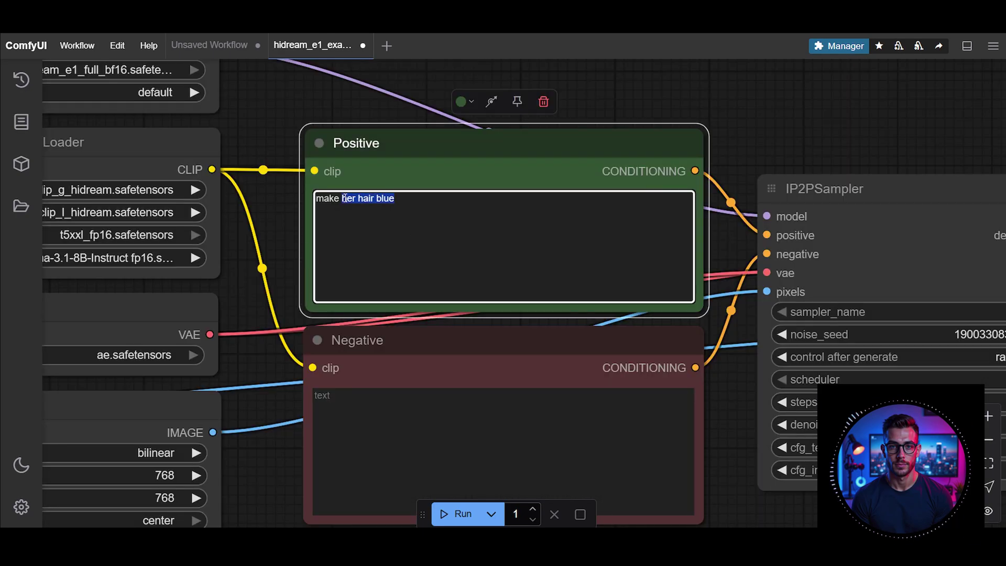
pyautogui.write('it night')
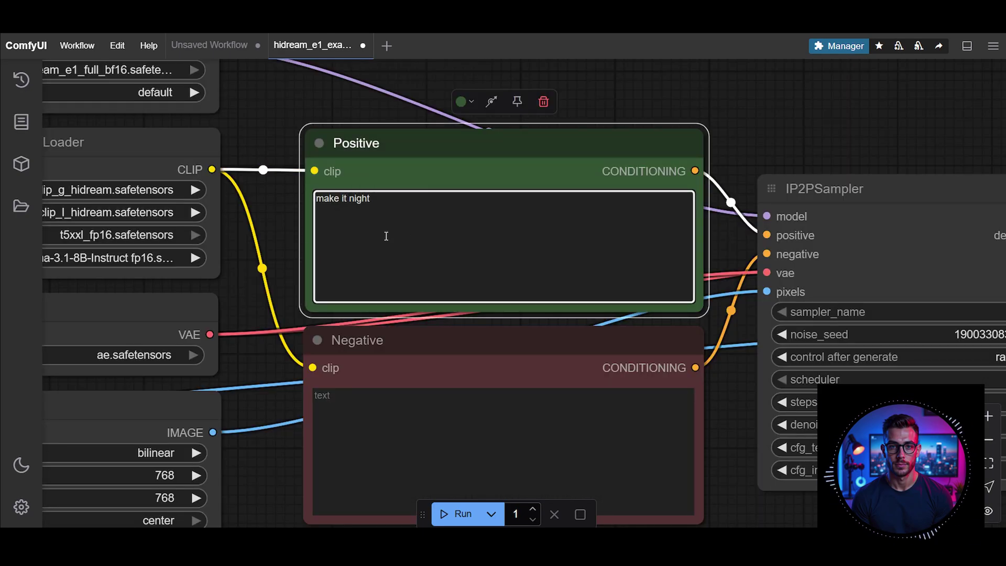
# Run the workflow with the night prompt and compare the generated street scene with the original image
pyautogui.click(454, 514)
pyautogui.scroll(-5, 524, 419)
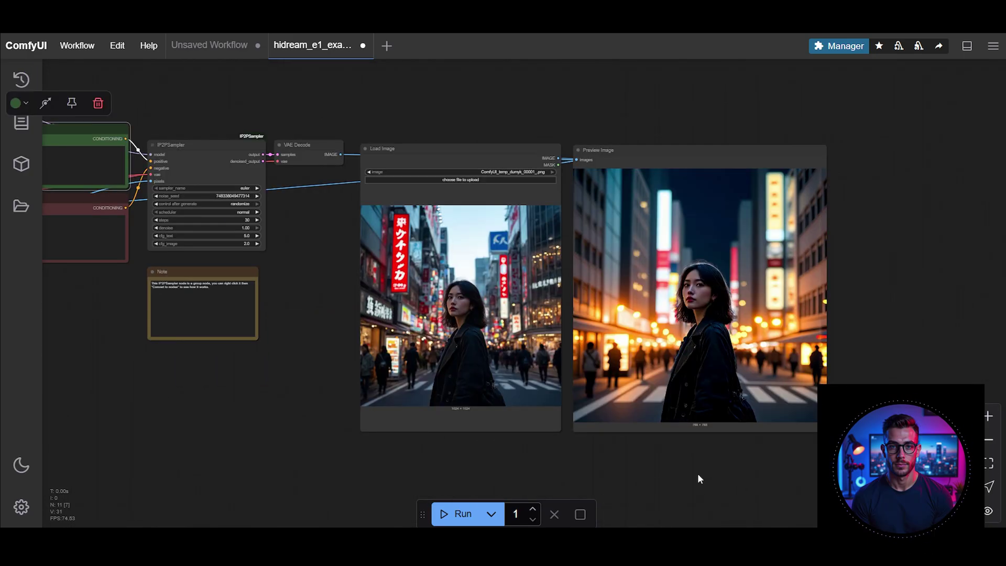
pyautogui.scroll(3, 697, 473)
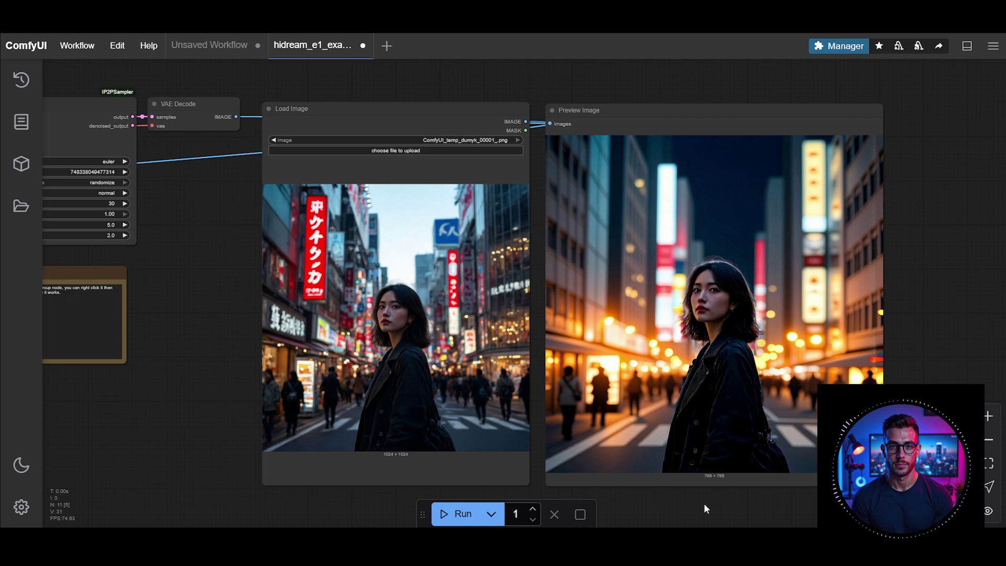
pyautogui.moveTo(535, 455); pyautogui.dragTo(486, 324)
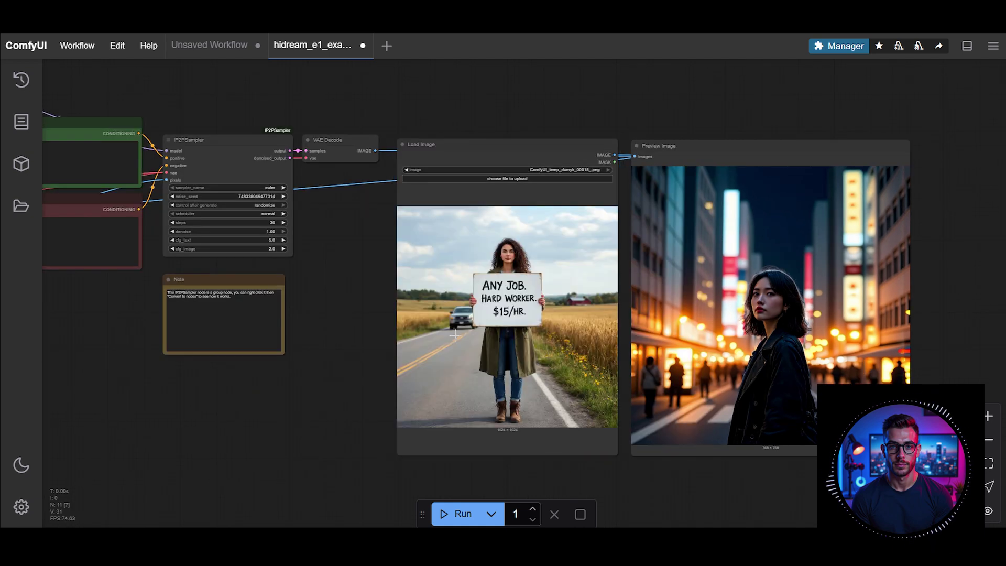
# Replace the Positive node's prompt with: change the text to "HI DREAM E1"
pyautogui.moveTo(275, 366); pyautogui.dragTo(708, 461)
pyautogui.scroll(10, 411, 247)
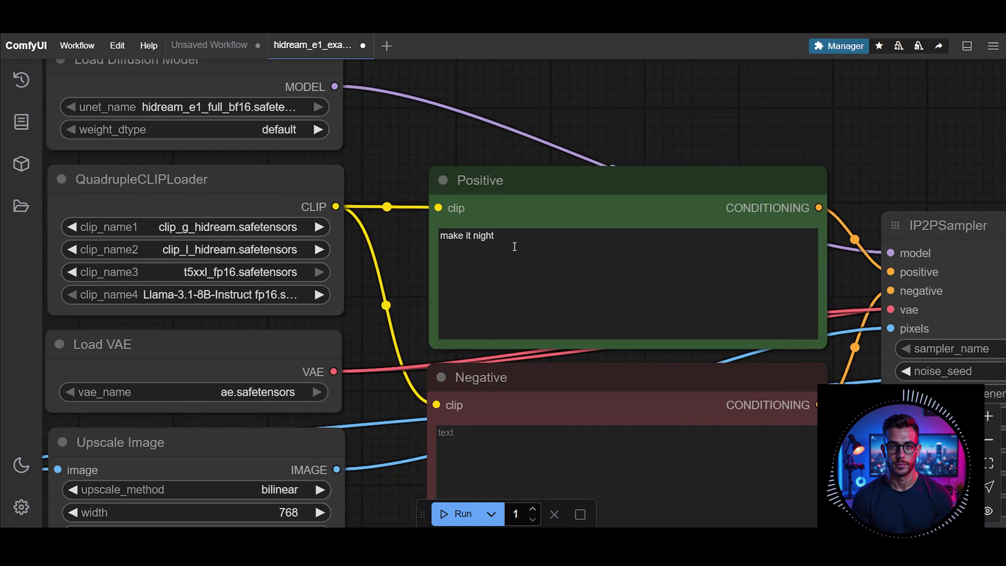
pyautogui.moveTo(515, 246); pyautogui.dragTo(408, 297)
pyautogui.write('change')
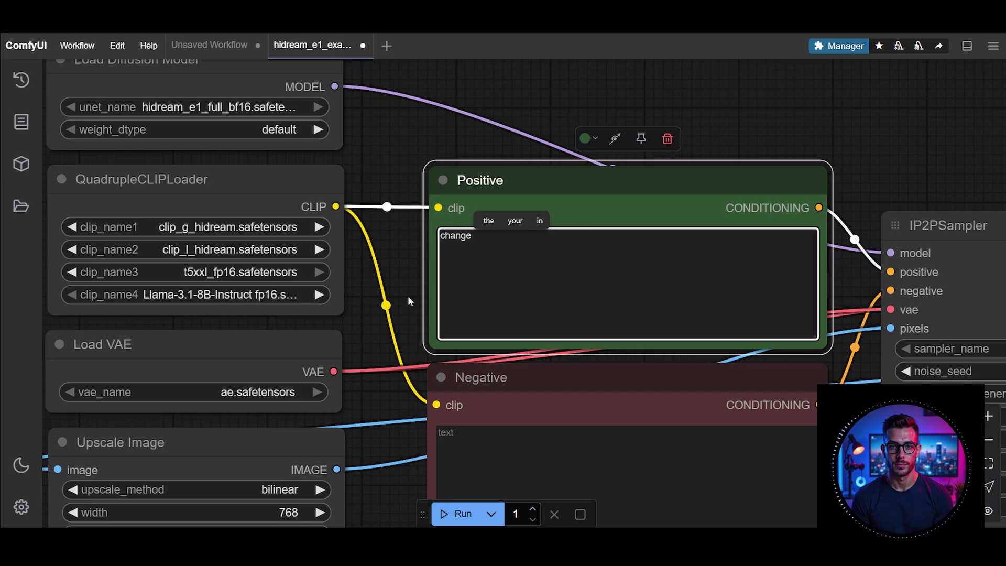
pyautogui.write(' the text to ')
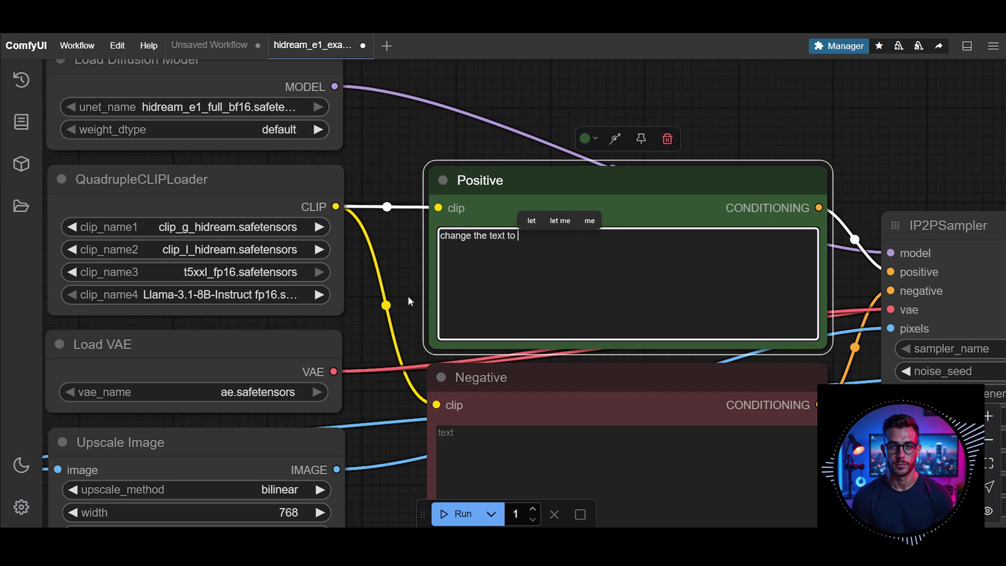
pyautogui.write('"HI DREAM E1')
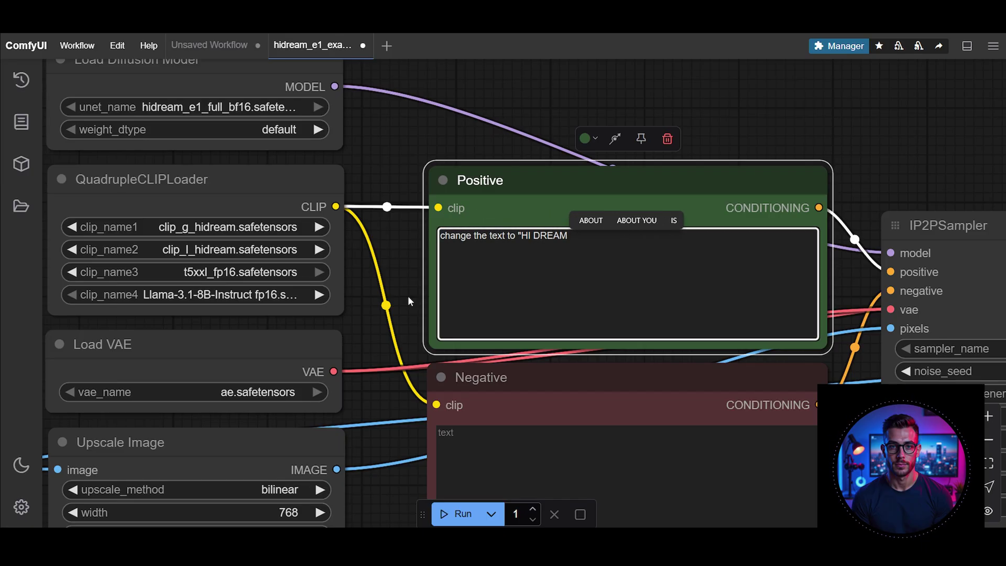
pyautogui.write('"')
# Run the workflow with the text-change prompt and compare the sign in the generated image with the original
pyautogui.scroll(-3, 366, 389)
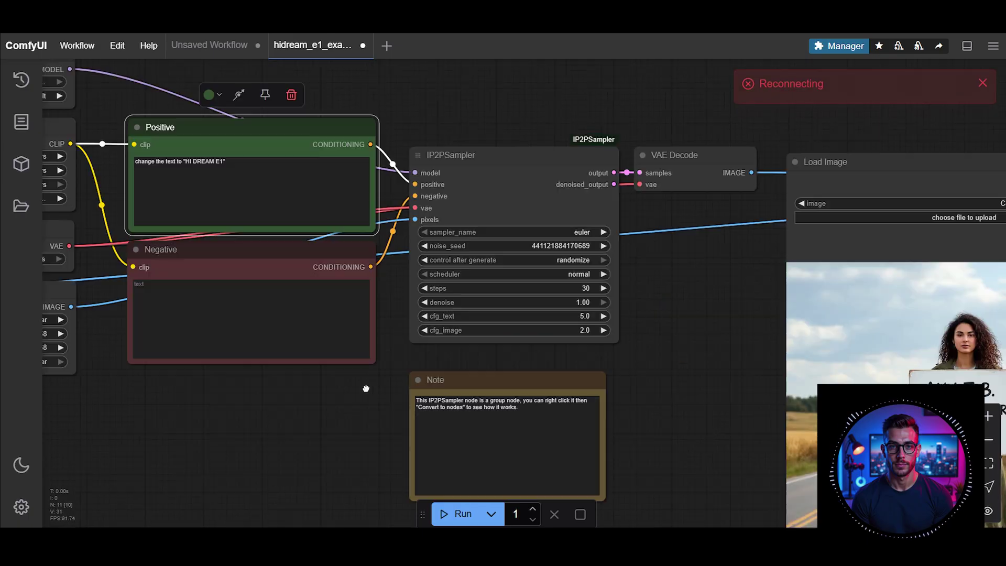
pyautogui.scroll(-6, 496, 288)
pyautogui.moveTo(666, 391); pyautogui.dragTo(369, 287)
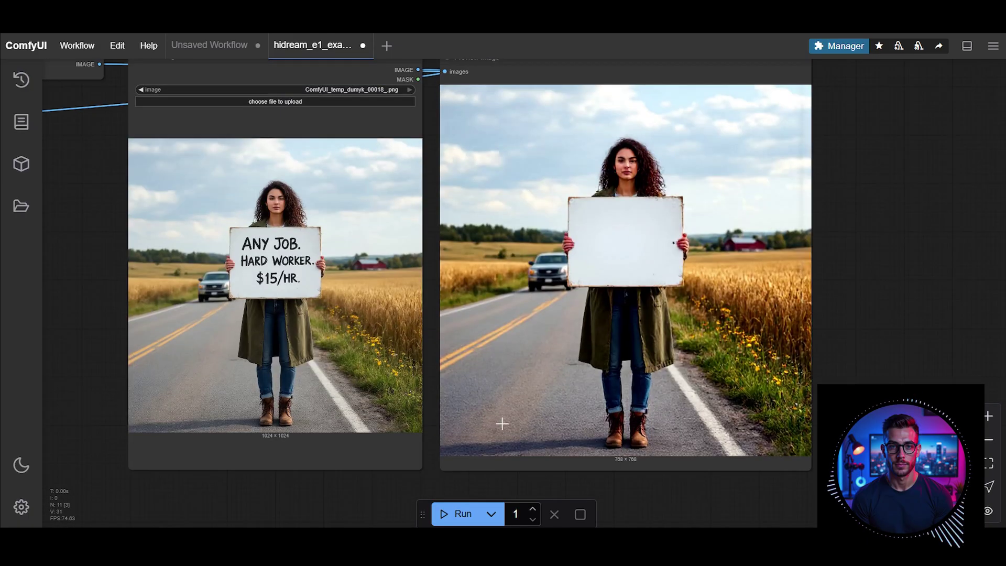
# Reword the Positive node's prompt to: Write "HI DREAM E1" on the sign
pyautogui.scroll(-4, 481, 423)
pyautogui.moveTo(186, 337); pyautogui.dragTo(847, 364)
pyautogui.scroll(12, 624, 229)
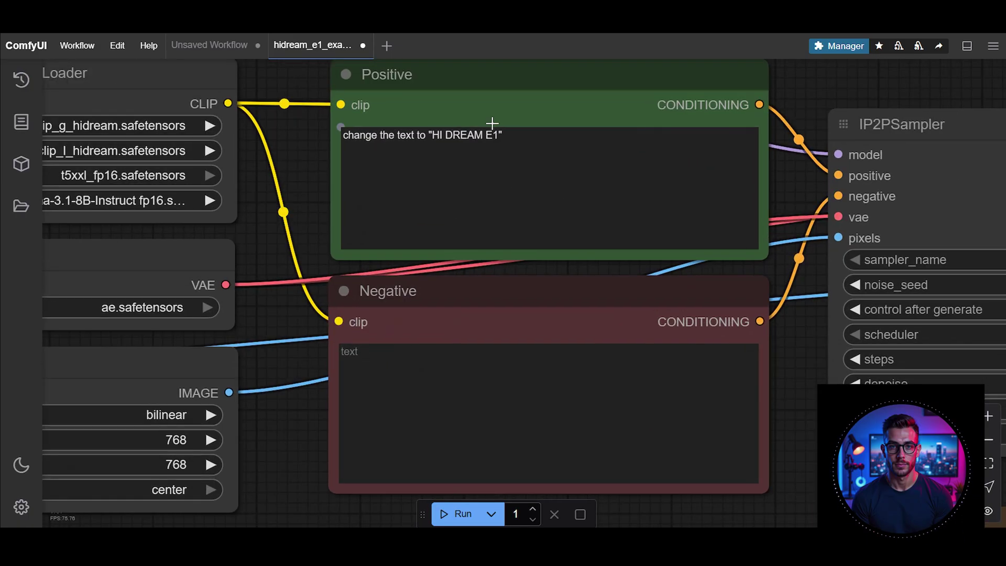
pyautogui.scroll(-6, 623, 334)
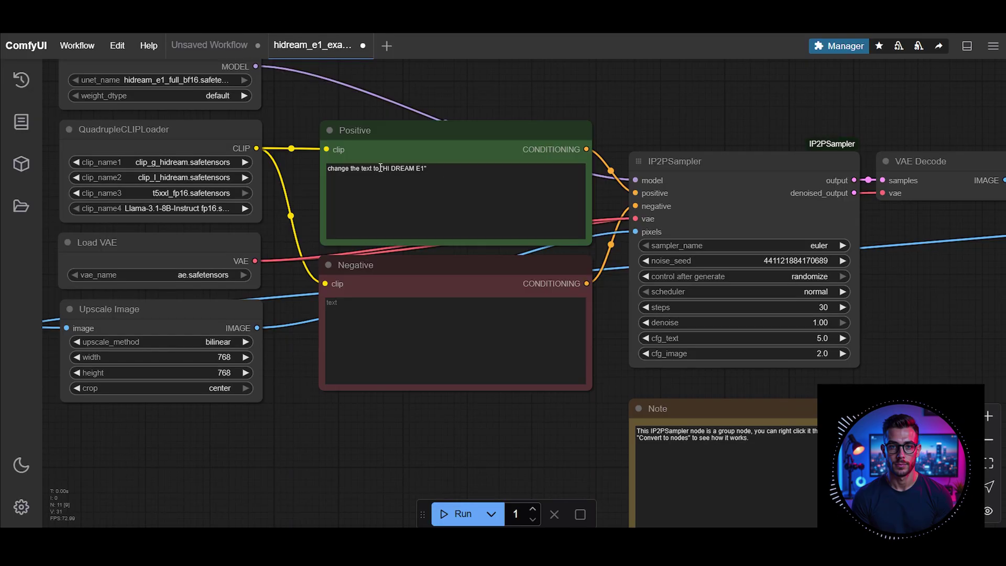
pyautogui.moveTo(381, 168); pyautogui.dragTo(327, 169)
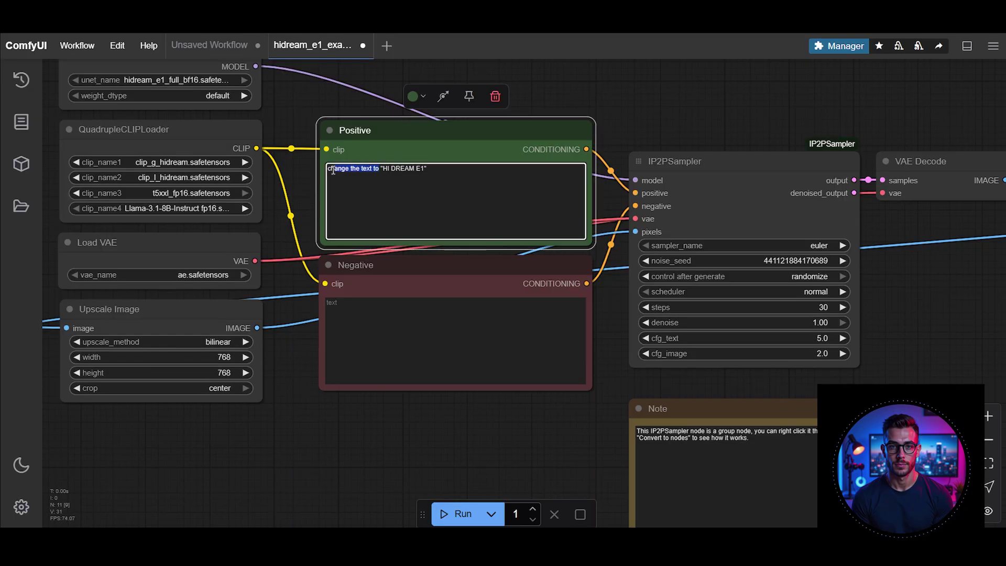
pyautogui.write('Write ')
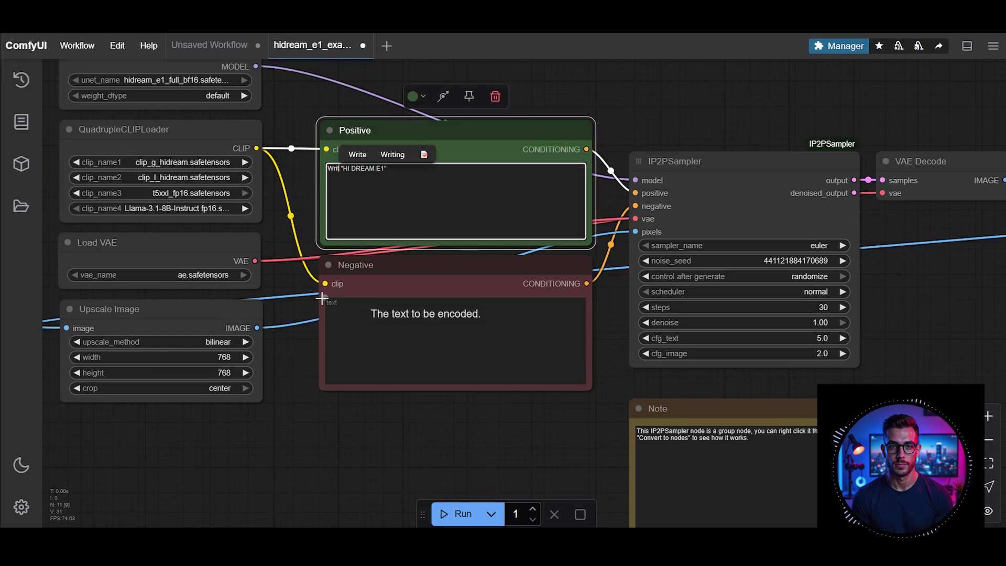
pyautogui.write('e sign')
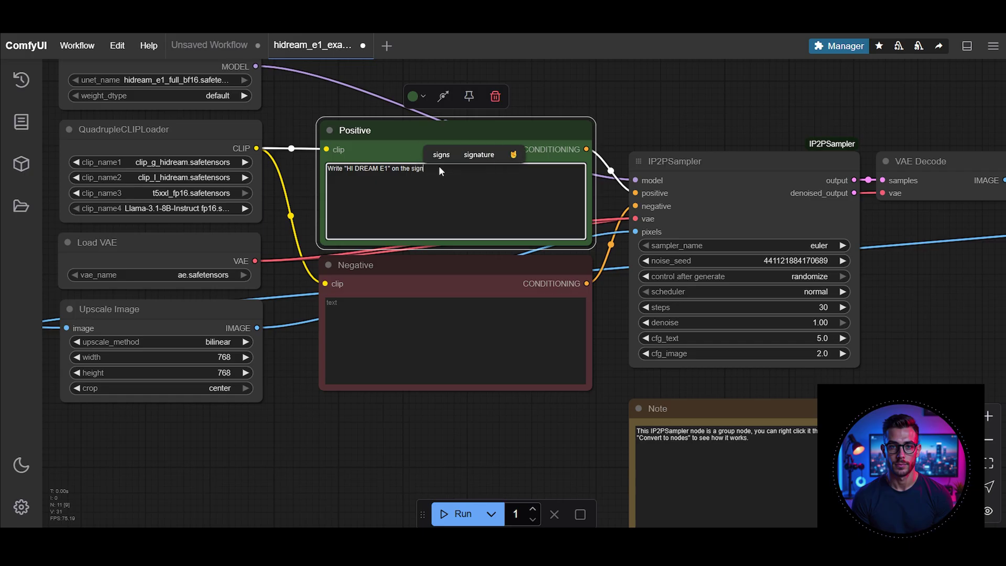
# Run the workflow with the sign-writing prompt and check the "E1" wording in the Positive node
pyautogui.click(450, 445)
pyautogui.click(449, 513)
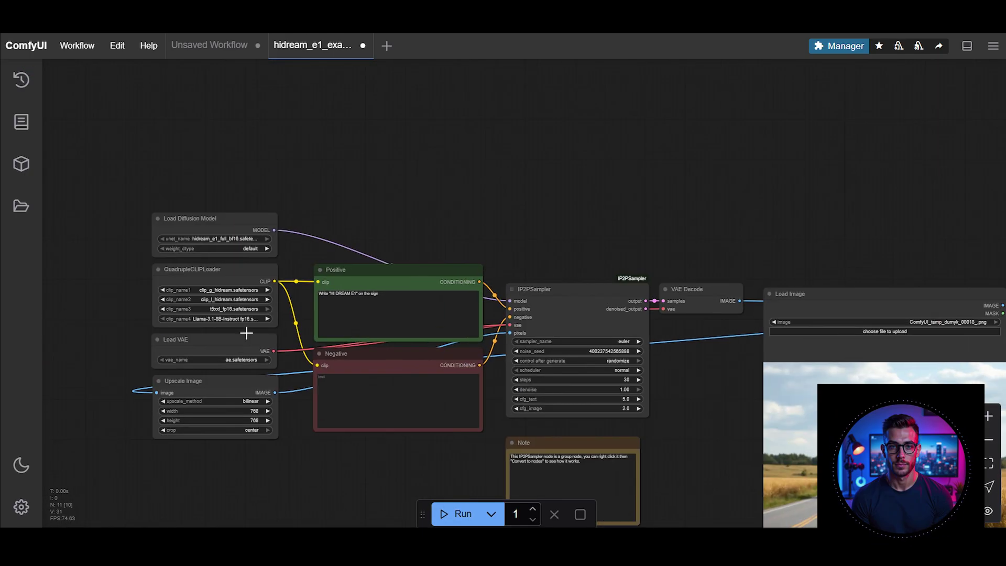
pyautogui.scroll(6, 302, 324)
pyautogui.moveTo(392, 271); pyautogui.dragTo(399, 272)
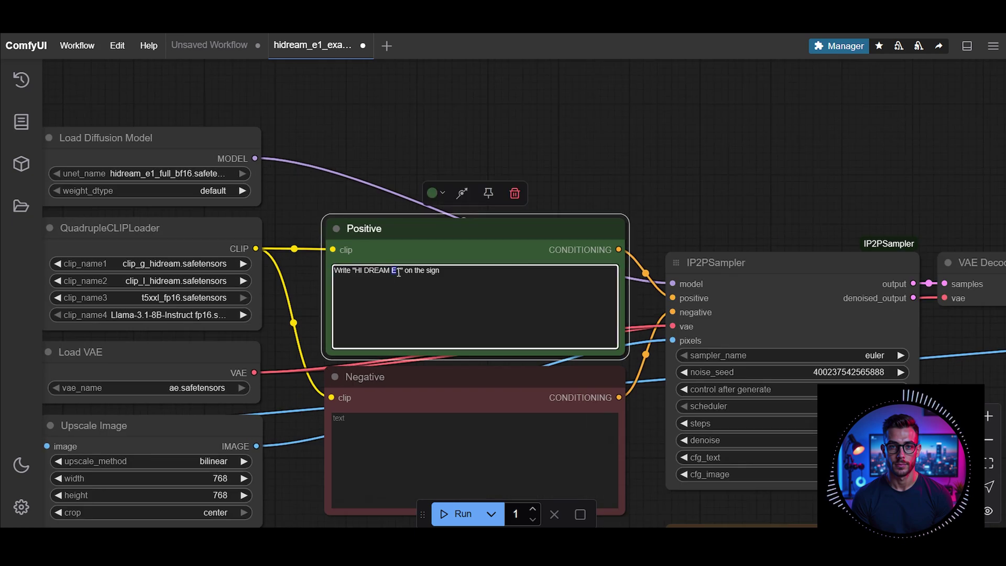
pyautogui.click(729, 230)
# Compare the generated sign with the original image, and run the same workflow again
pyautogui.moveTo(972, 408); pyautogui.dragTo(593, 349)
pyautogui.scroll(-6, 603, 367)
pyautogui.moveTo(611, 388); pyautogui.dragTo(282, 277)
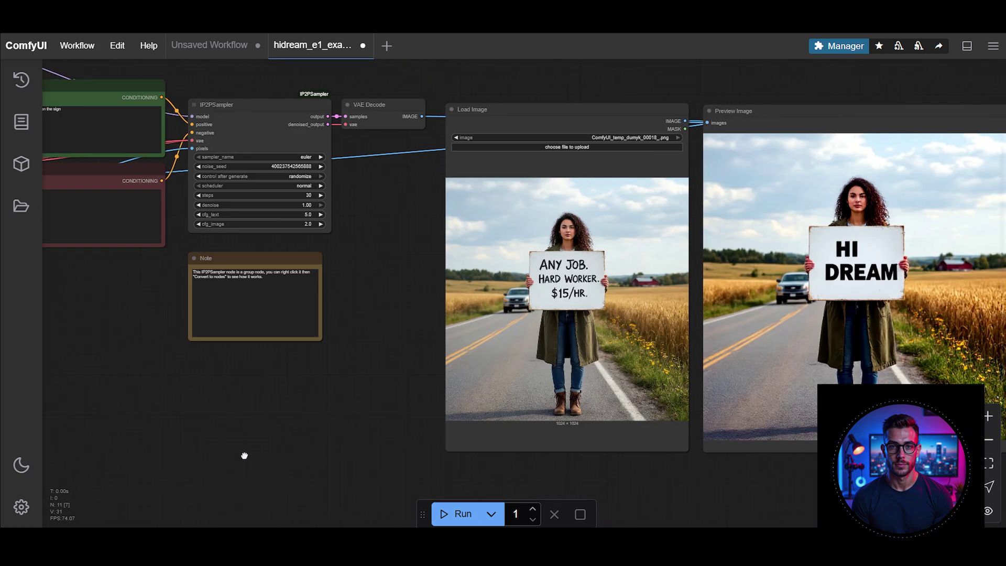
pyautogui.hotkey('ctrl', 'Return')
pyautogui.scroll(-2, 304, 432)
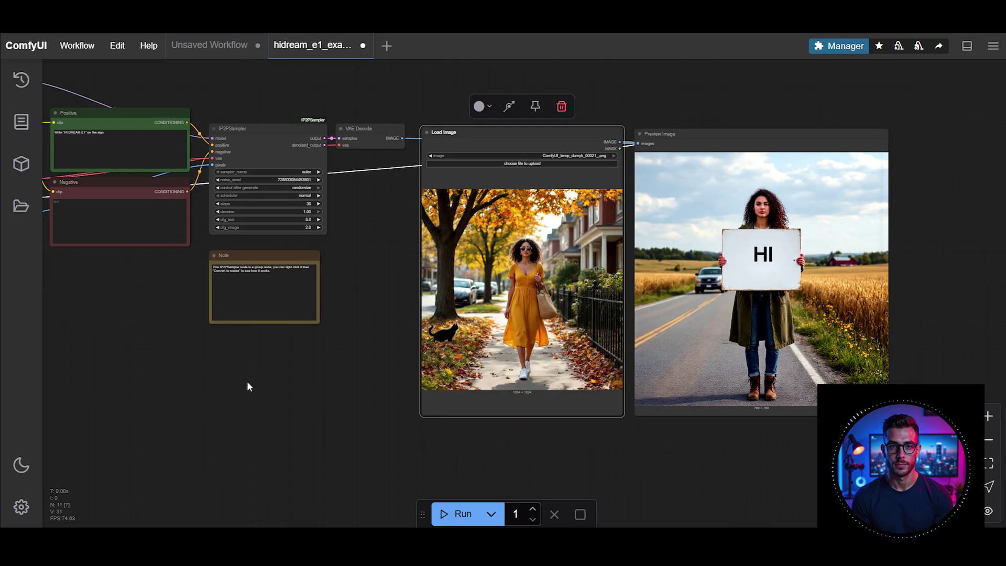
# Replace the Positive node's prompt with "remove the black cat" for the autumn street image
pyautogui.moveTo(248, 387); pyautogui.dragTo(404, 412)
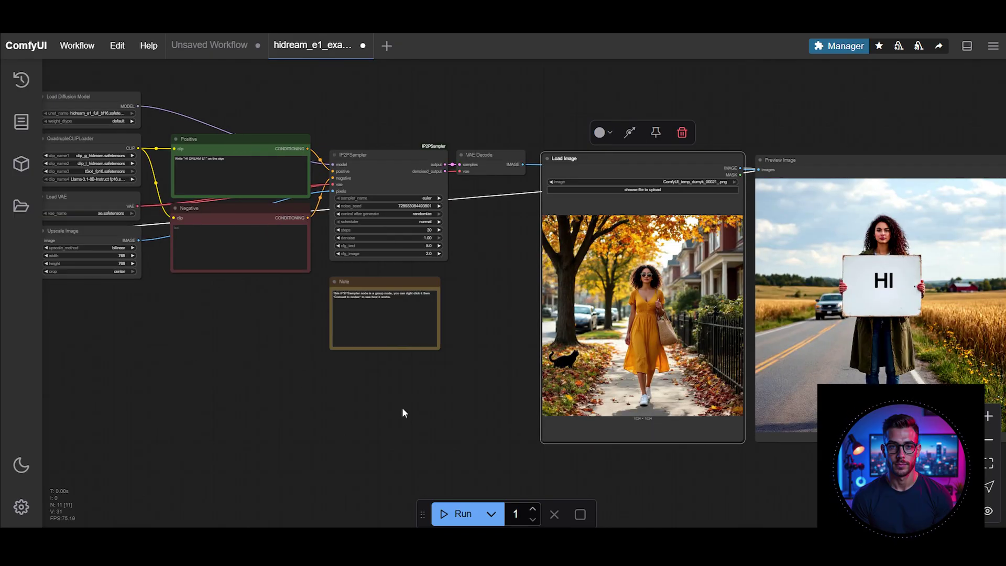
pyautogui.moveTo(237, 370); pyautogui.dragTo(336, 415)
pyautogui.scroll(10, 350, 301)
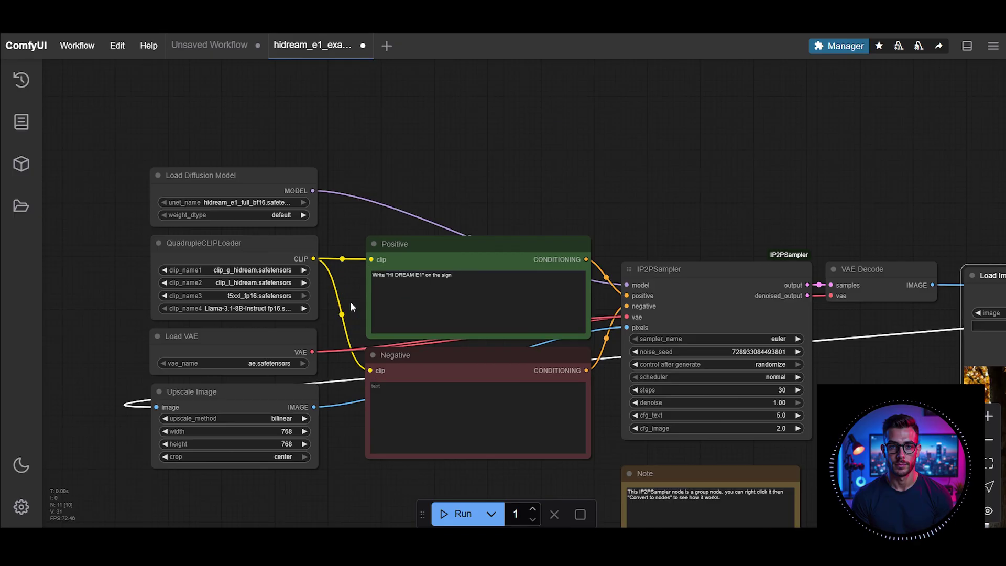
pyautogui.moveTo(607, 243); pyautogui.dragTo(385, 332)
pyautogui.write('remove the black cat')
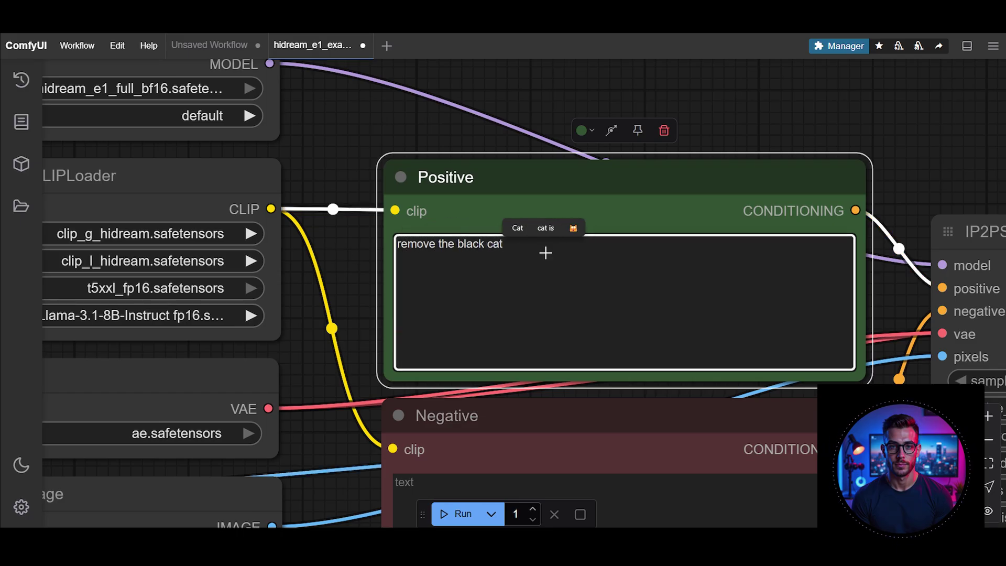
# Run the workflow with the black-cat removal prompt and bring the source and output images into view
pyautogui.click(454, 514)
pyautogui.scroll(-7, 523, 294)
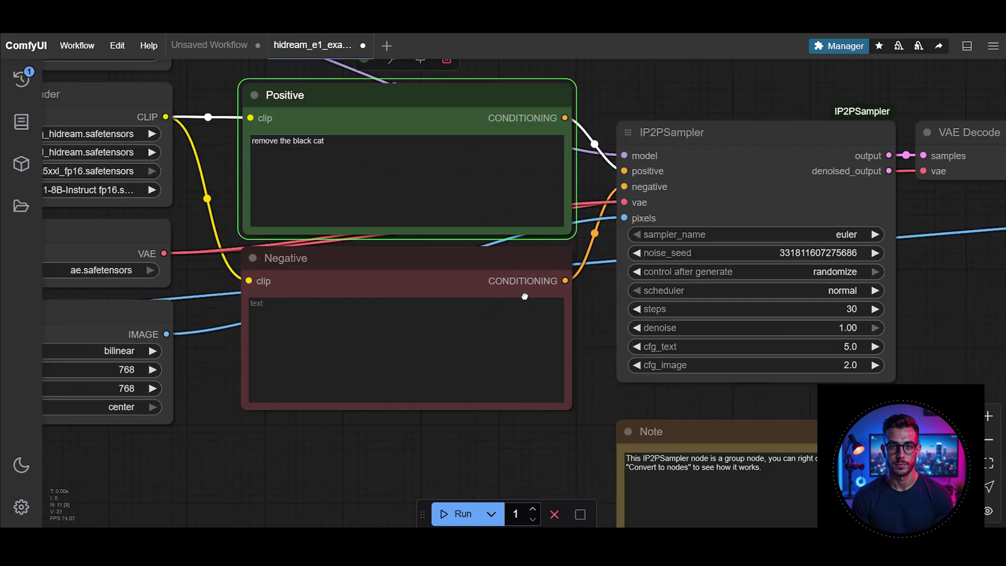
pyautogui.moveTo(523, 295); pyautogui.dragTo(97, 131)
pyautogui.scroll(-4, 239, 367)
pyautogui.moveTo(239, 367); pyautogui.dragTo(245, 383)
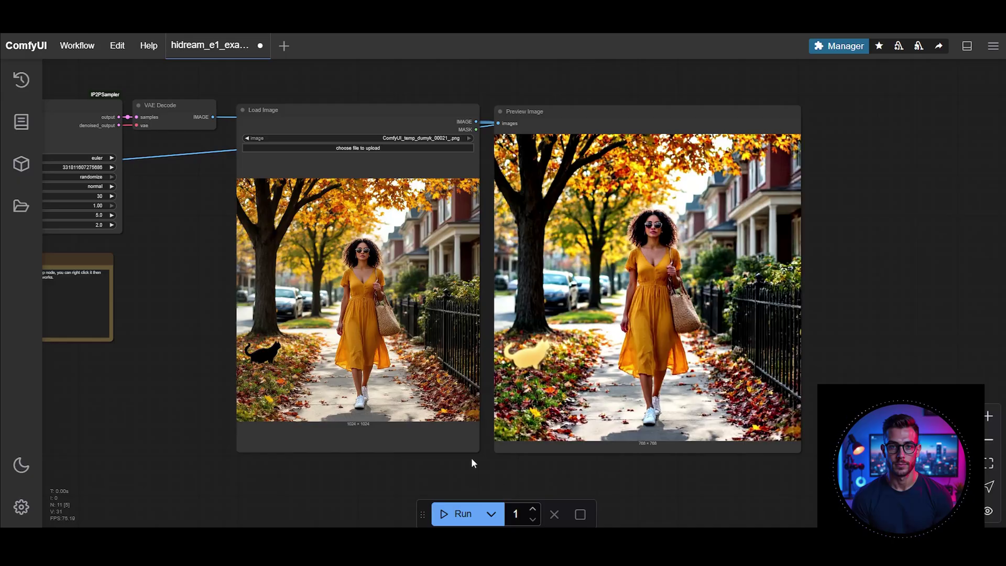
# Examine the cat area in the output closely, and review the example edit prompts in the repository's demo.jpg
pyautogui.scroll(6, 532, 356)
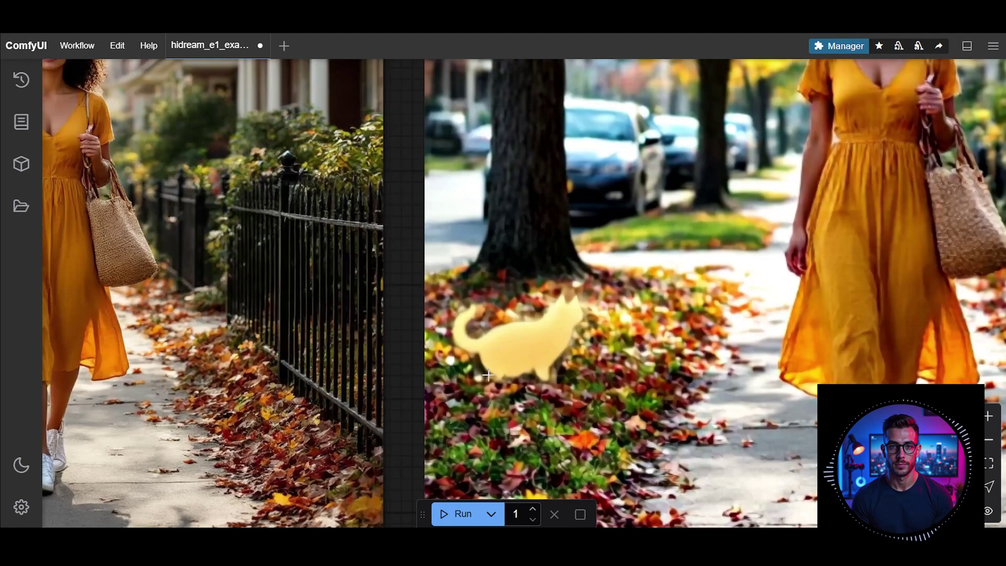
pyautogui.scroll(-6, 484, 371)
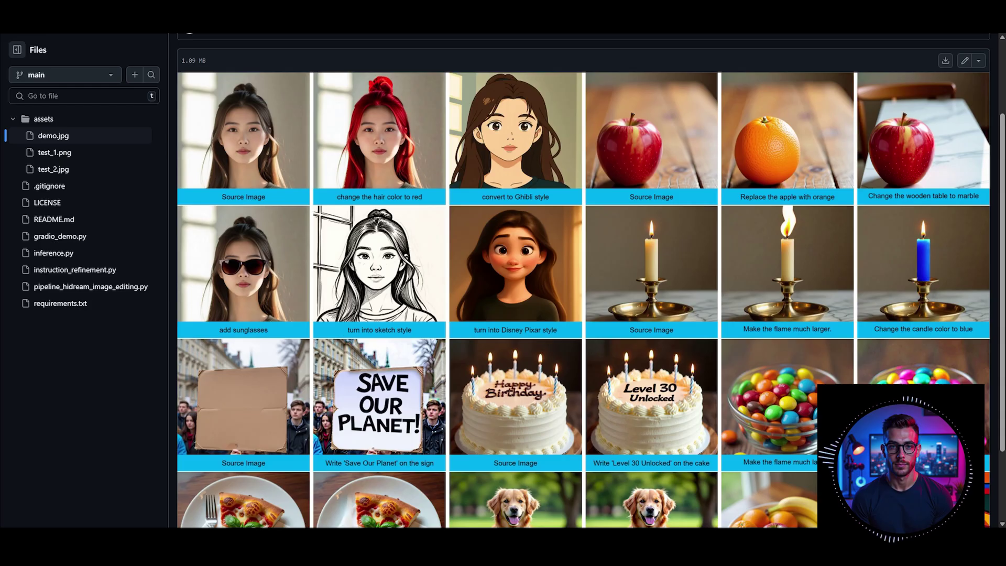
pyautogui.scroll(-3, 444, 354)
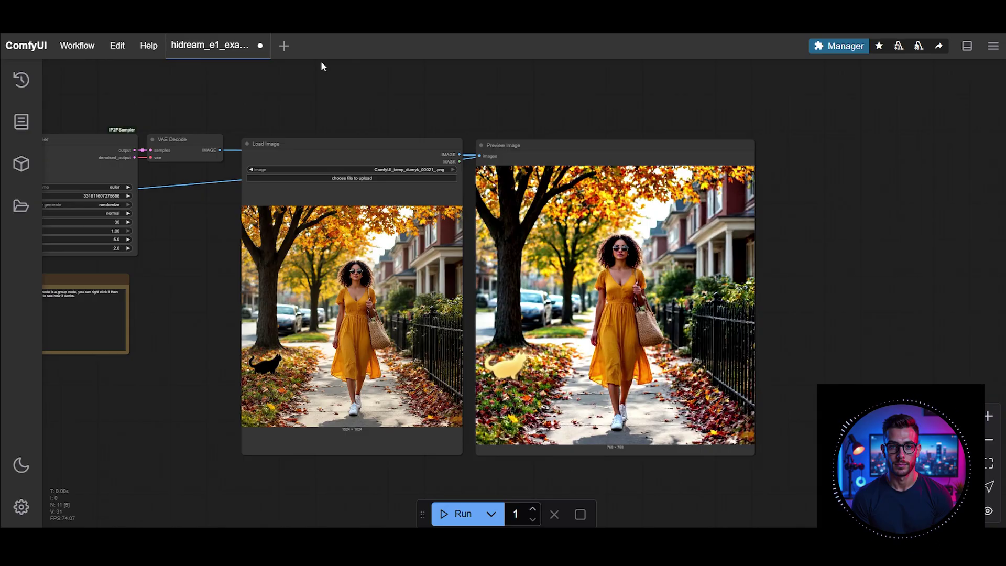
# Shorten the Positive node's prompt to "remove the cat"
pyautogui.scroll(6, 171, 208)
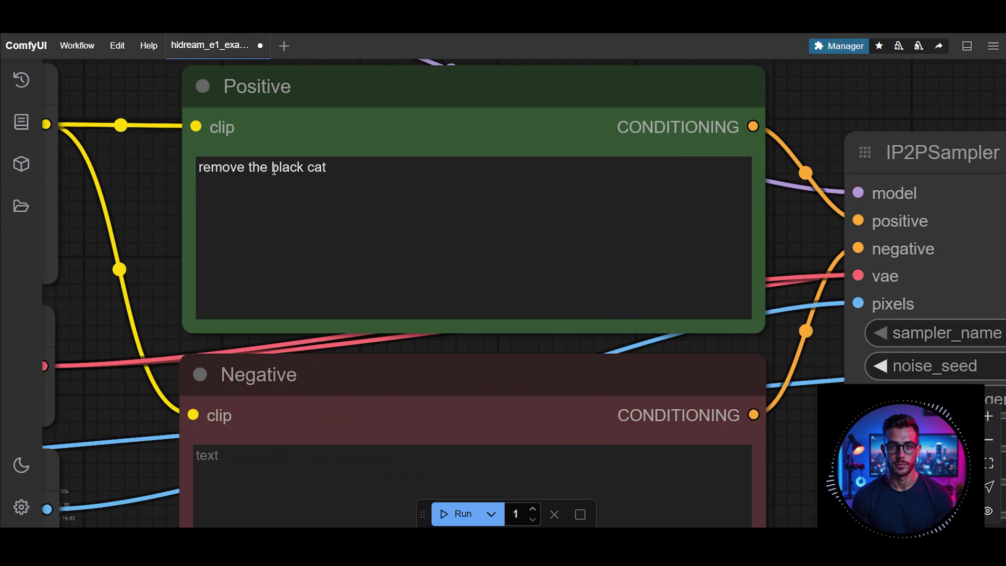
pyautogui.doubleClick(281, 167)
pyautogui.press('BackSpace')
# Run the workflow with the shortened cat-removal prompt and examine the cat's area in the generated image
pyautogui.click(441, 516)
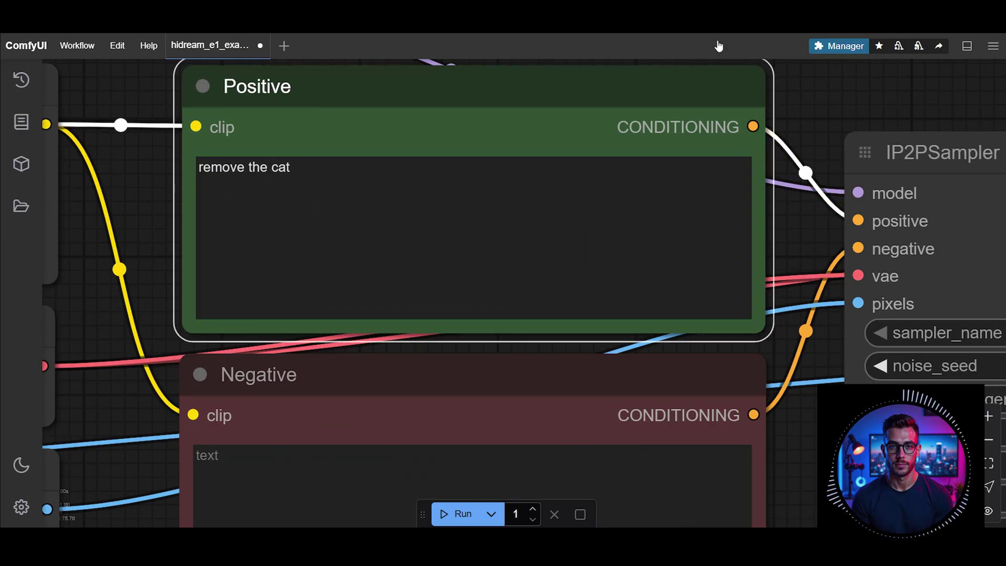
pyautogui.scroll(-6, 799, 458)
pyautogui.moveTo(799, 458); pyautogui.dragTo(388, 251)
pyautogui.moveTo(749, 348); pyautogui.dragTo(333, 297)
pyautogui.scroll(-6, 332, 296)
pyautogui.moveTo(336, 359); pyautogui.dragTo(177, 272)
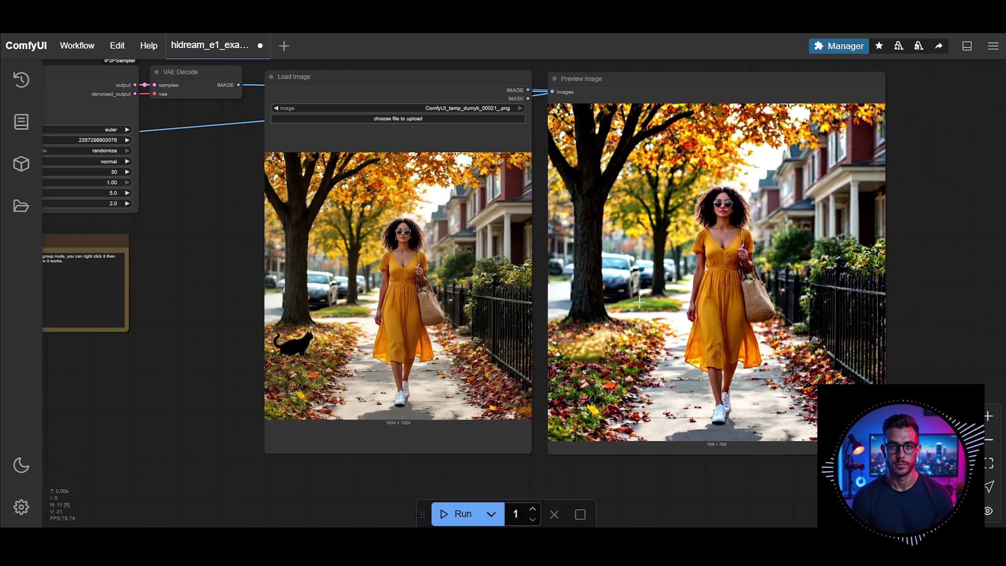
pyautogui.scroll(15, 593, 372)
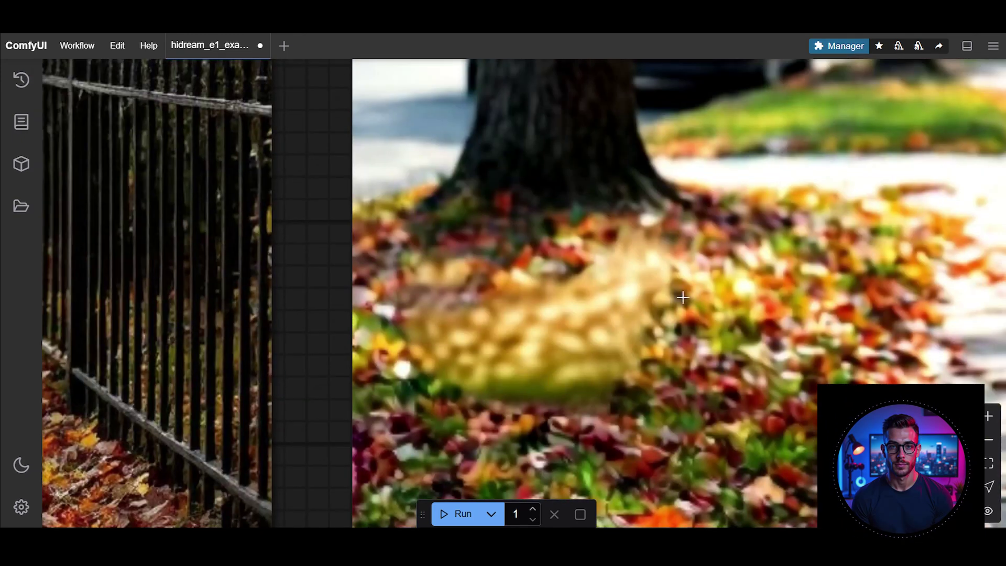
# Replace the Positive node's prompt with "change the season to spring"
pyautogui.scroll(-16, 426, 335)
pyautogui.moveTo(194, 356); pyautogui.dragTo(886, 524)
pyautogui.scroll(10, 471, 253)
pyautogui.tripleClick(527, 266)
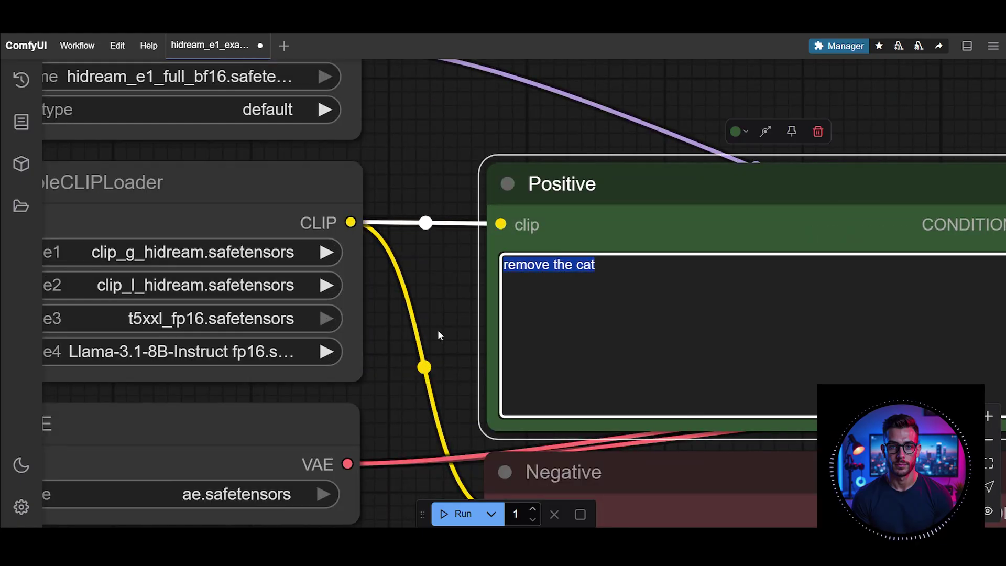
pyautogui.write('change the season to spring')
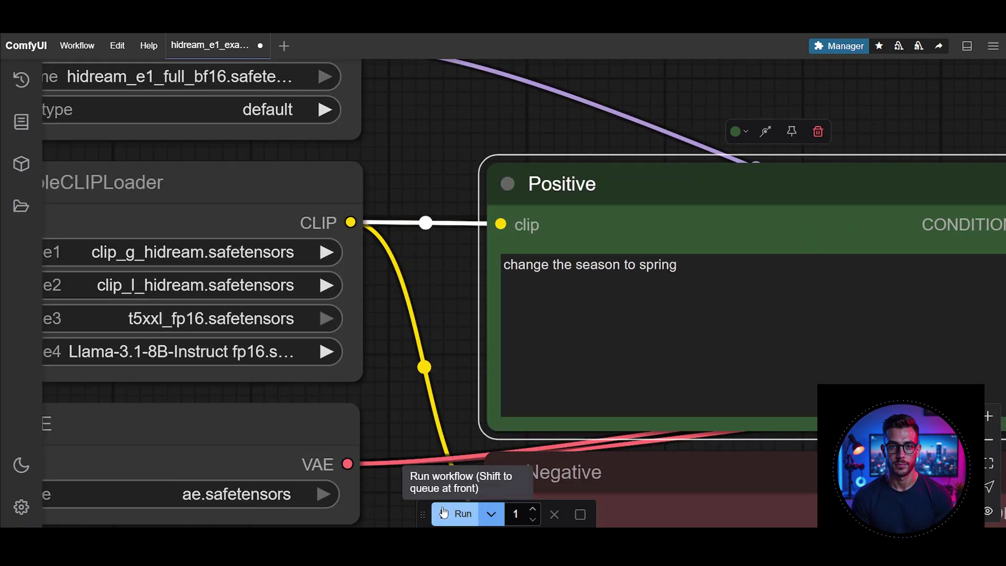
# Run the workflow with the spring season prompt and compare the generated image with the source image
pyautogui.click(454, 514)
pyautogui.scroll(-10, 442, 74)
pyautogui.scroll(-3, 442, 73)
pyautogui.moveTo(786, 456); pyautogui.dragTo(635, 461)
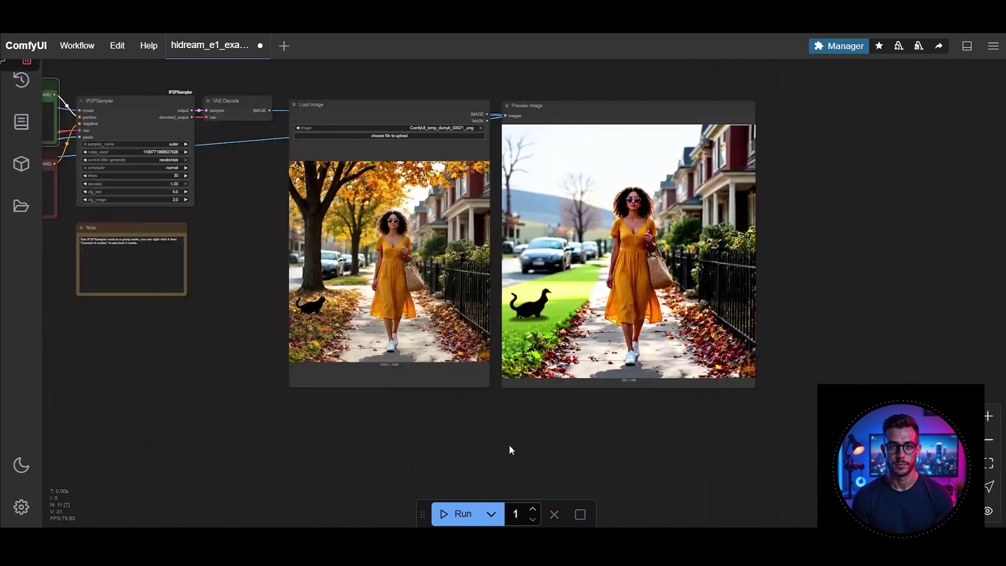
pyautogui.moveTo(644, 439); pyautogui.dragTo(654, 477)
pyautogui.scroll(6, 402, 399)
pyautogui.scroll(-3, 950, 291)
pyautogui.moveTo(876, 432); pyautogui.dragTo(737, 470)
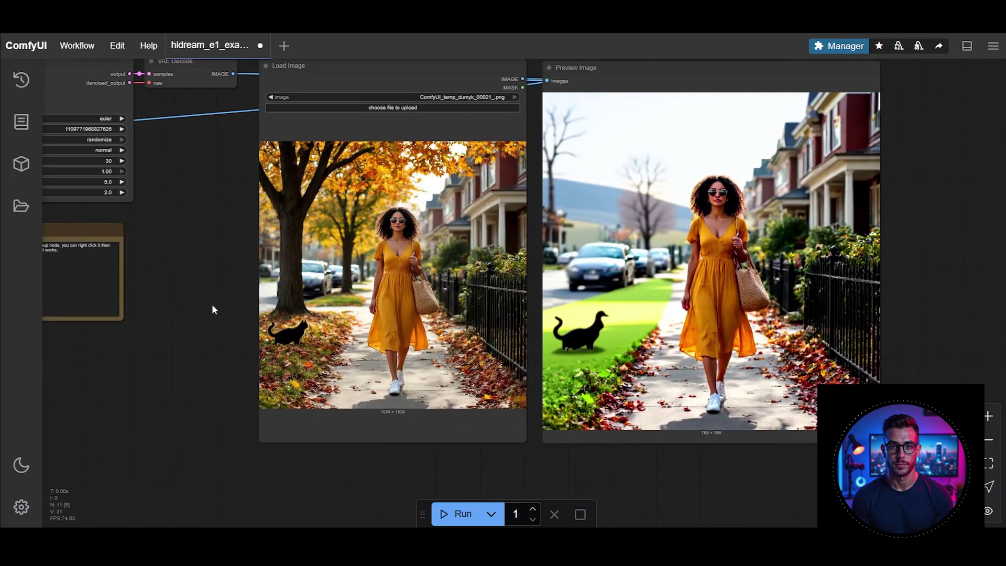
# Replace the Positive node's prompt with "change the color of her dress to red"
pyautogui.moveTo(242, 339); pyautogui.dragTo(637, 381)
pyautogui.moveTo(582, 285); pyautogui.dragTo(787, 394)
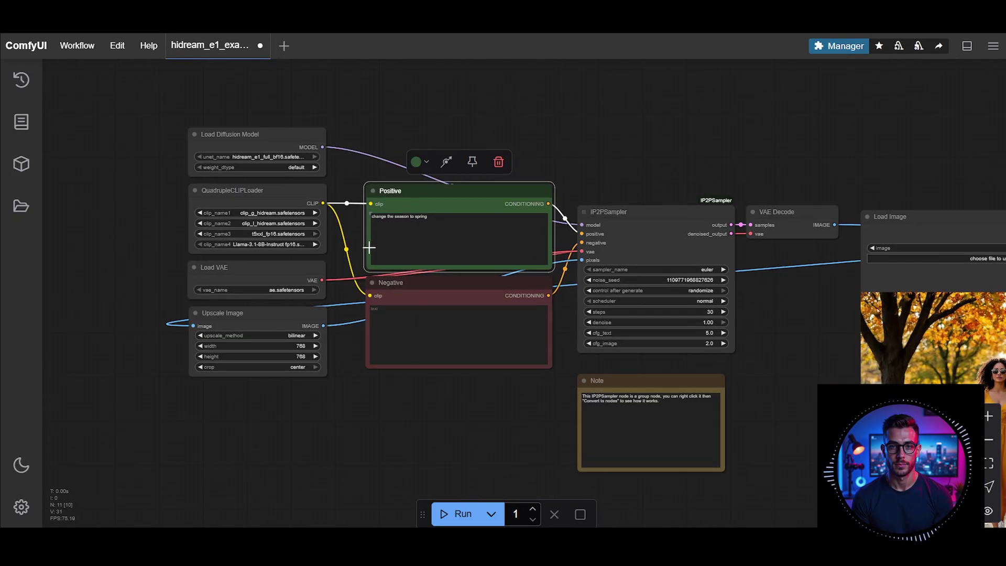
pyautogui.scroll(10, 369, 247)
pyautogui.click(385, 205)
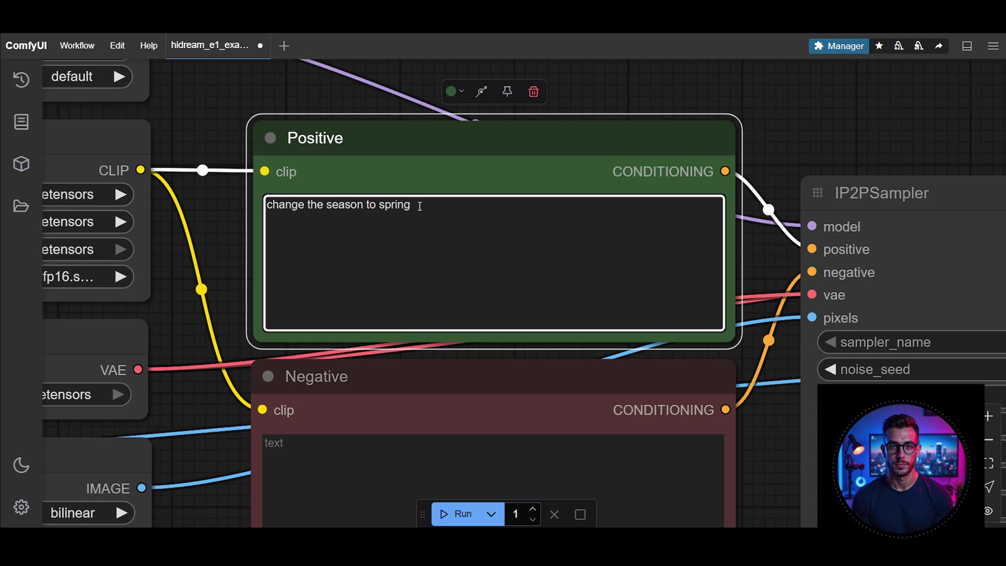
pyautogui.moveTo(420, 206); pyautogui.dragTo(187, 206)
pyautogui.write('chnag e th')
pyautogui.press('BackSpace')
pyautogui.press('BackSpace')
pyautogui.press('BackSpace')
pyautogui.press('BackSpace')
pyautogui.press('BackSpace')
pyautogui.press('BackSpace')
pyautogui.press('BackSpace')
pyautogui.press('BackSpace')
pyautogui.write('ange the ')
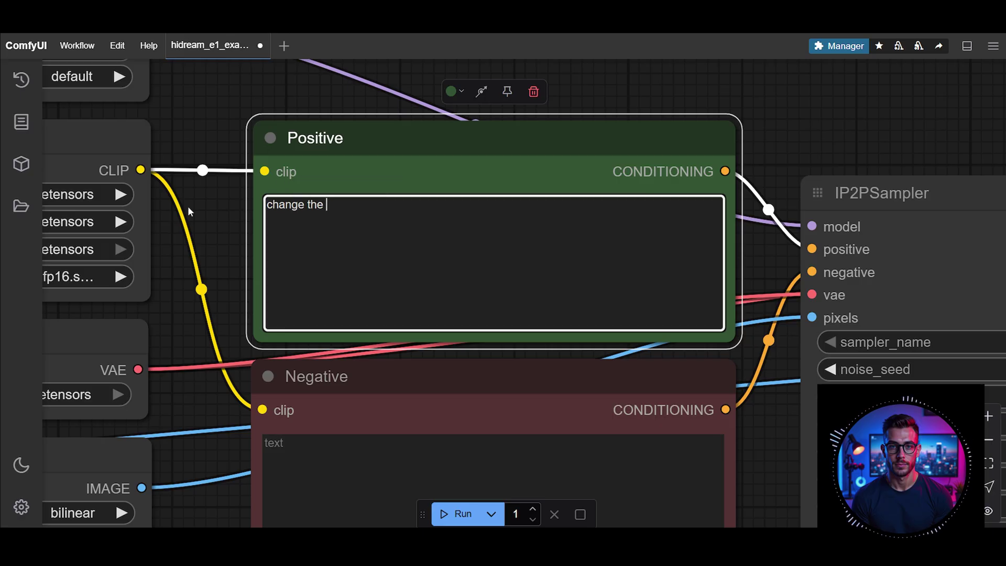
pyautogui.write('color of her dress to red')
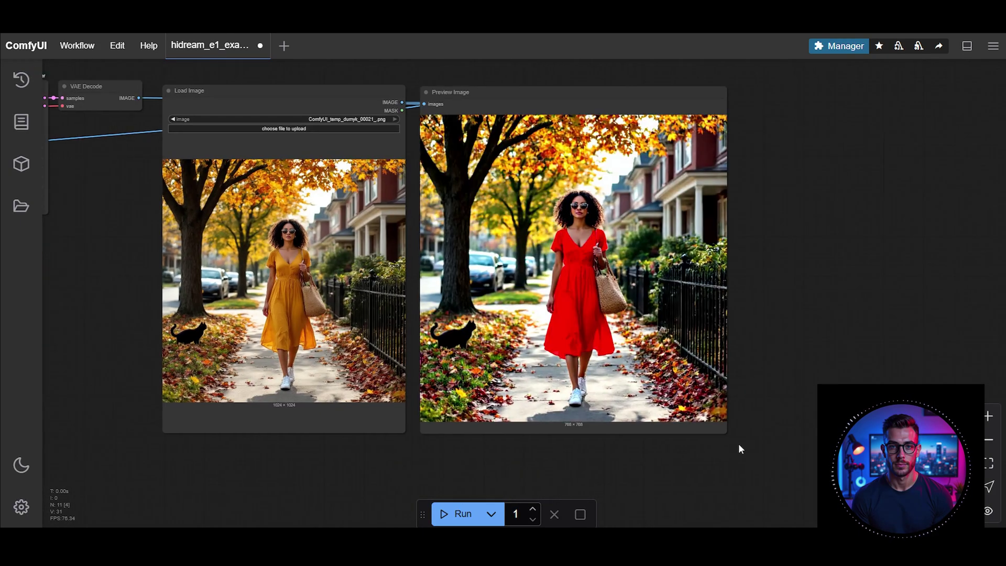
# Examine the dress and its surroundings in the image generated from the dress color prompt
pyautogui.scroll(5, 649, 427)
pyautogui.moveTo(926, 220); pyautogui.dragTo(996, 290)
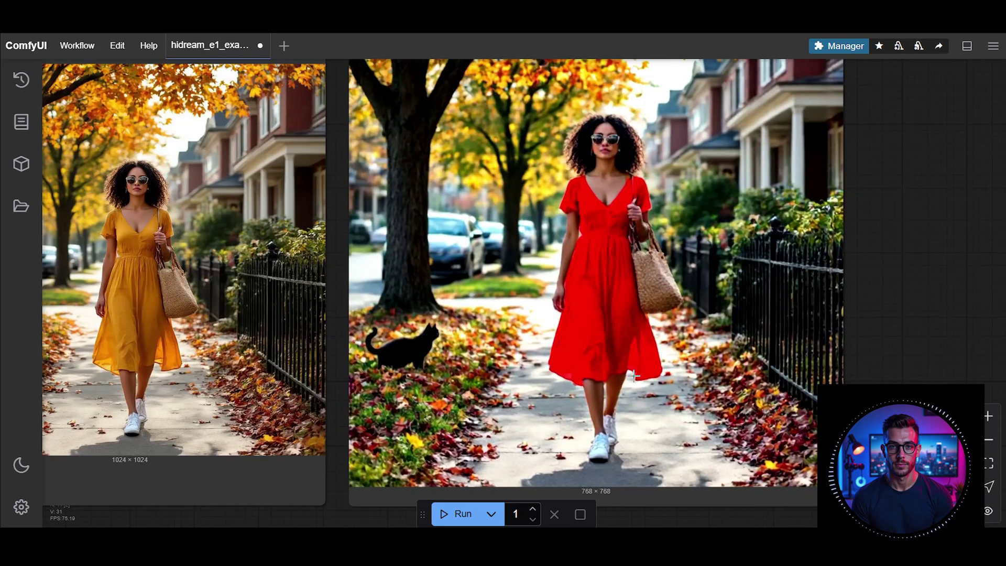
pyautogui.scroll(-3, 634, 375)
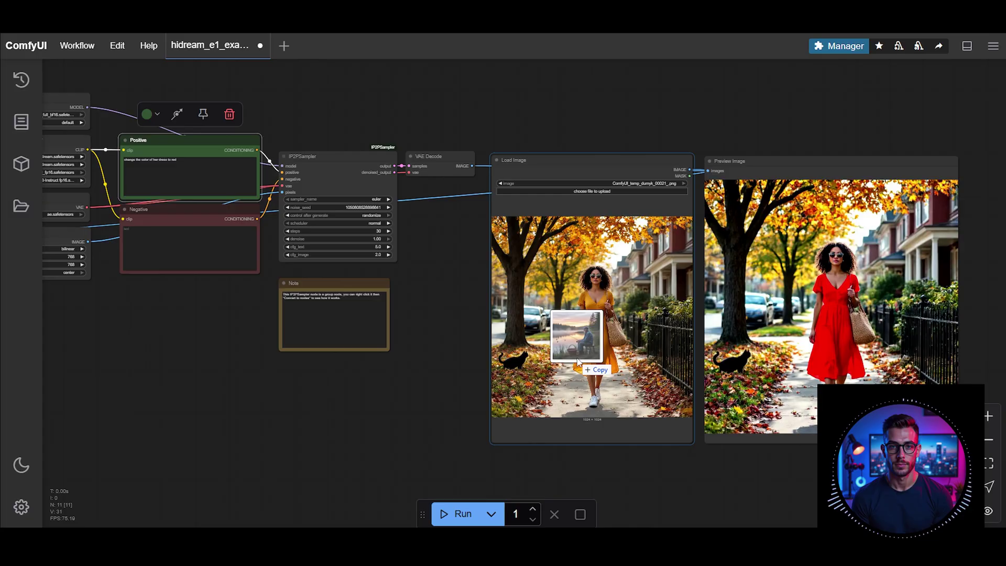
# Load the fisherman image ComfyUI_temp_dumyk_00017_.png into the Load Image node
pyautogui.moveTo(578, 362); pyautogui.dragTo(578, 361)
pyautogui.moveTo(406, 440); pyautogui.dragTo(539, 472)
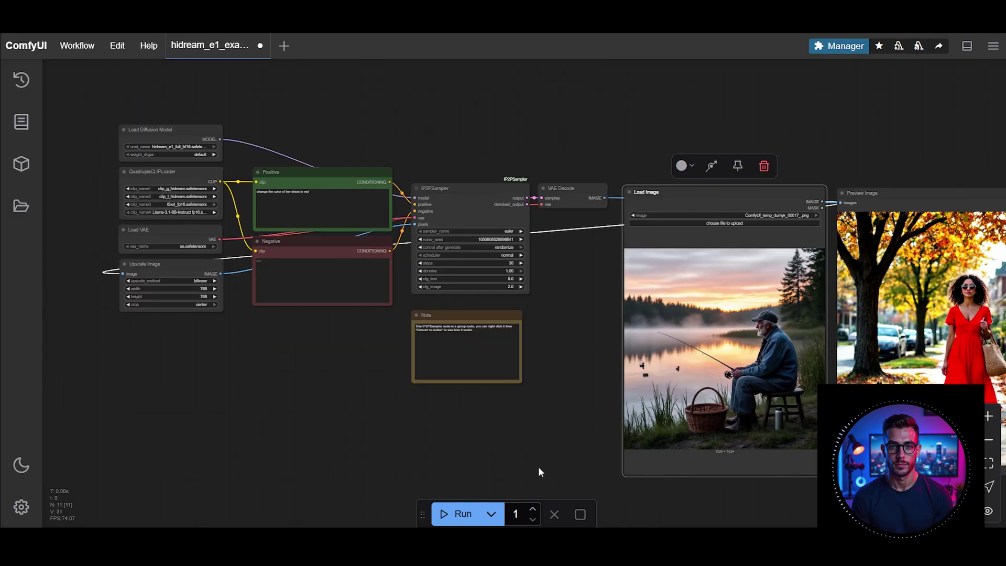
pyautogui.moveTo(346, 386); pyautogui.dragTo(390, 444)
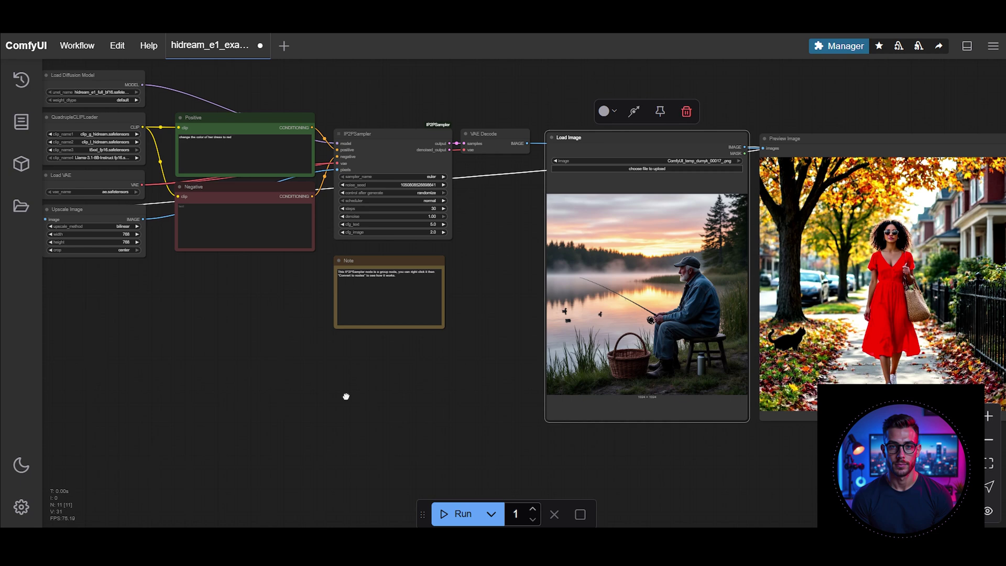
# Check the example prompts in demo.jpg and replace the Positive node's prompt with "replace the basket with a bucket"
pyautogui.moveTo(346, 397); pyautogui.dragTo(436, 479)
pyautogui.scroll(11, 260, 245)
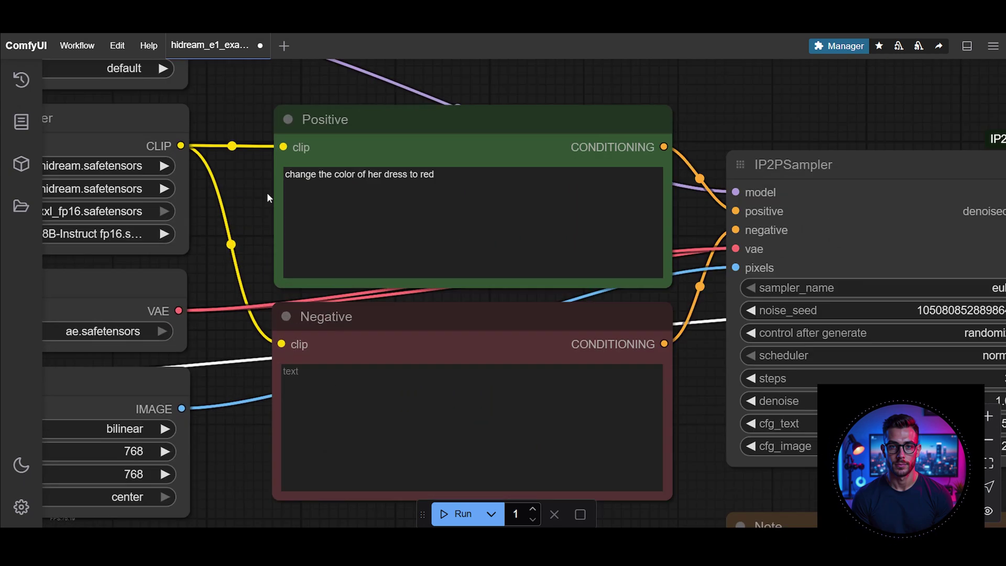
pyautogui.moveTo(267, 197); pyautogui.dragTo(179, 213)
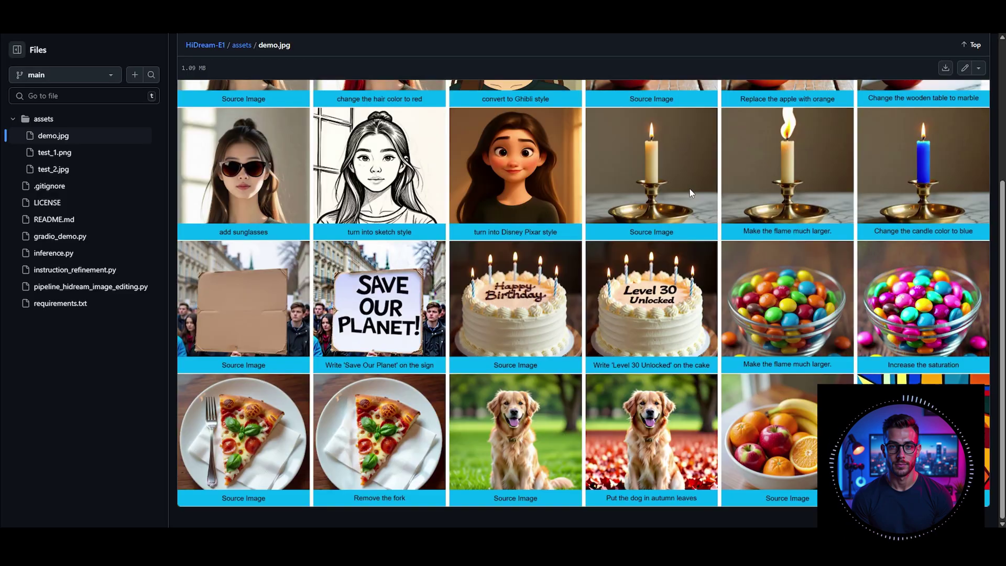
pyautogui.scroll(5, 680, 284)
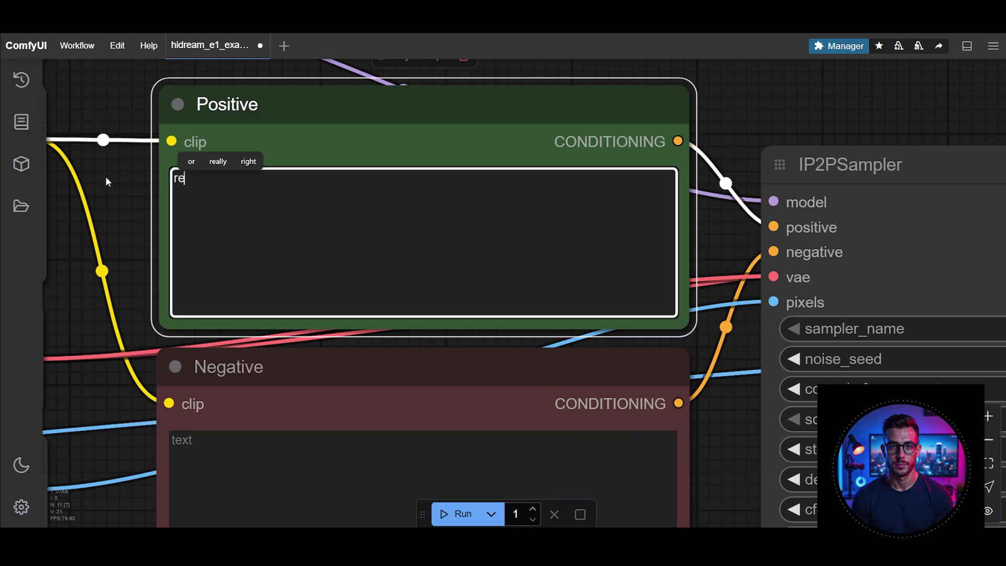
pyautogui.write('place the basket with a b')
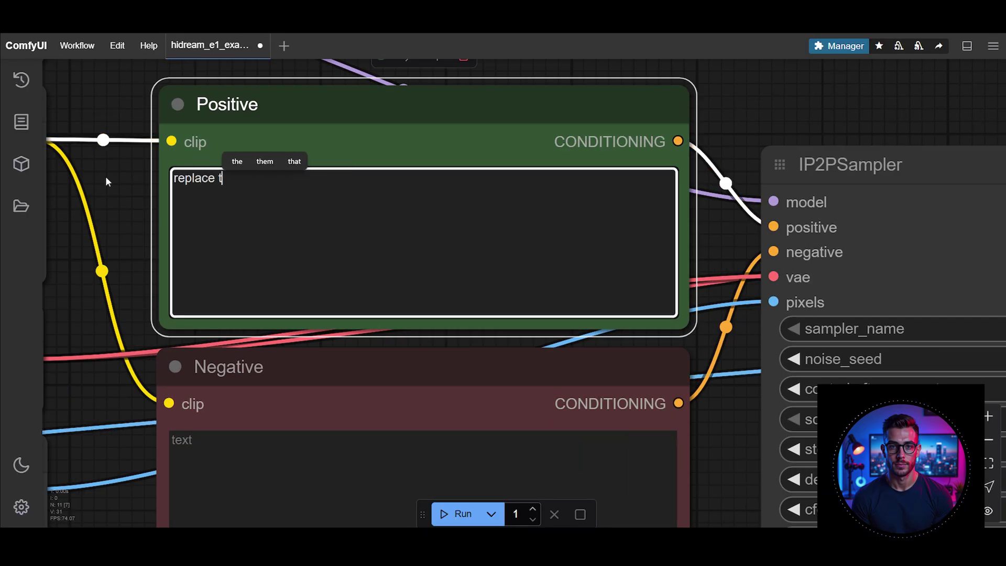
pyautogui.write('ucket')
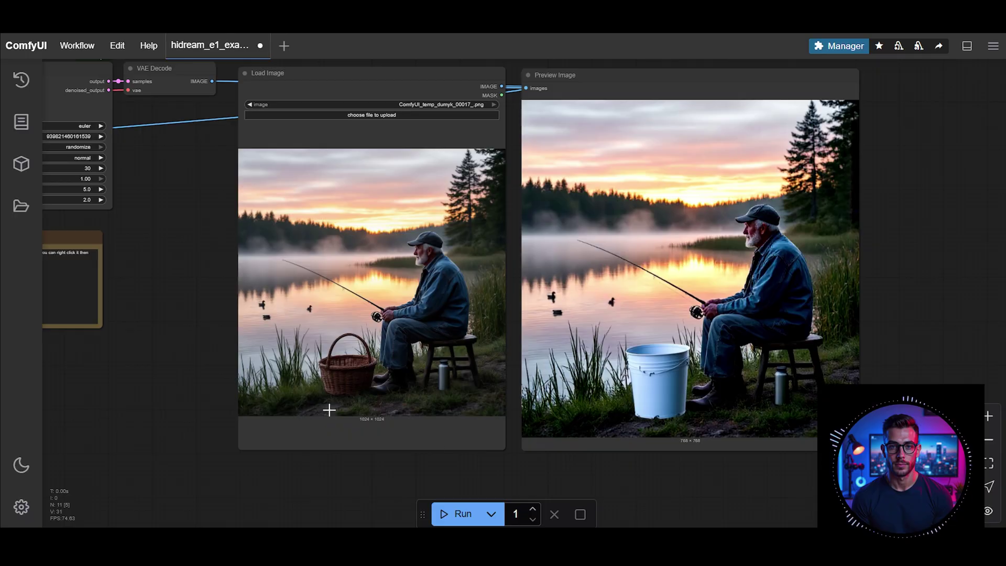
# Change the Positive node's prompt to "replace the basket with a blue bucket" and run the workflow
pyautogui.moveTo(175, 352); pyautogui.dragTo(468, 444)
pyautogui.scroll(12, 195, 216)
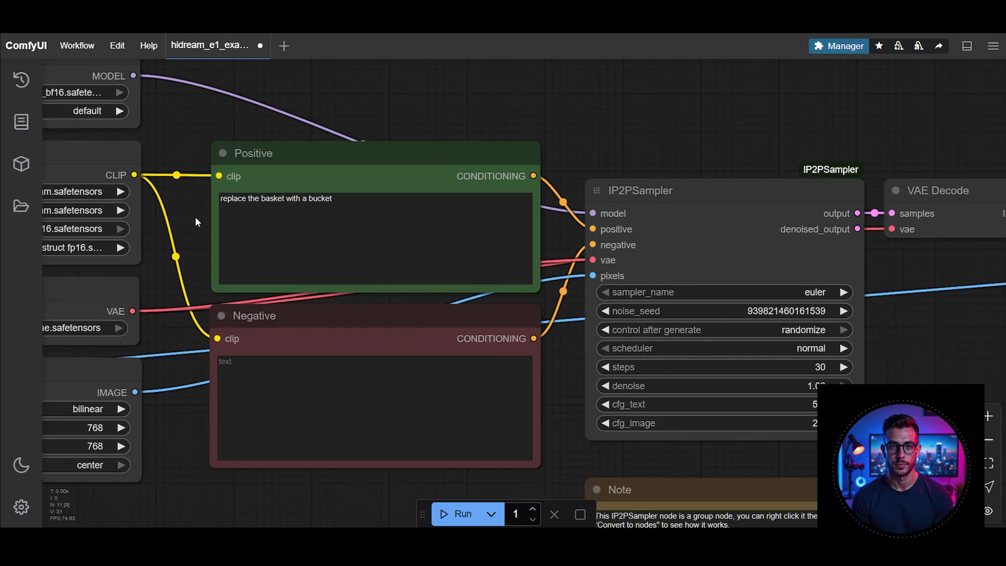
pyautogui.click(434, 179)
pyautogui.write('blue')
pyautogui.click(456, 514)
pyautogui.scroll(-3, 191, 461)
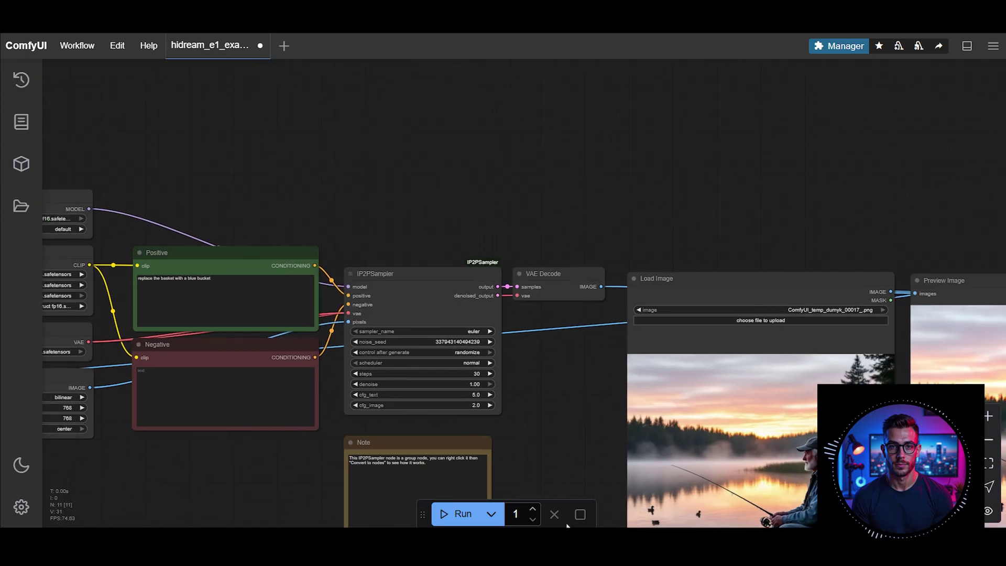
# Replace the Positive node's prompt with "remove the bottle"
pyautogui.scroll(10, 124, 260)
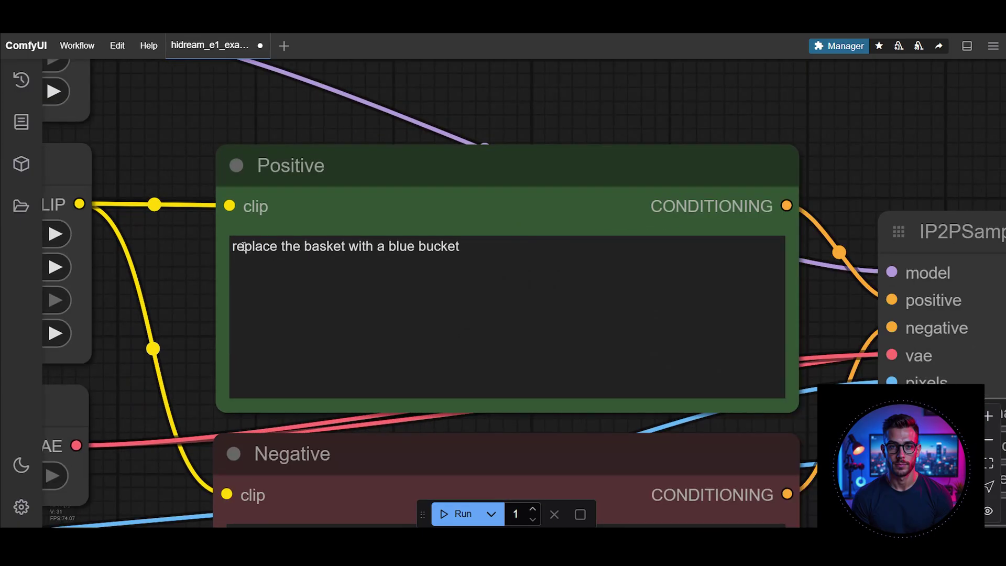
pyautogui.moveTo(244, 246); pyautogui.dragTo(593, 257)
pyautogui.write('emove the bottle')
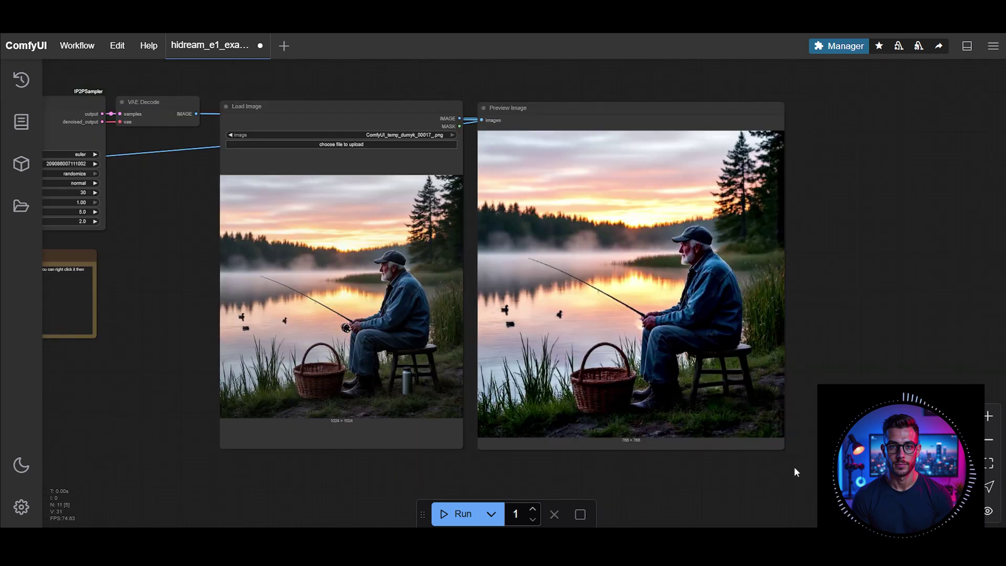
# Examine the area under the fisherman's stool in the generated image closely and compare it with the source
pyautogui.scroll(12, 796, 471)
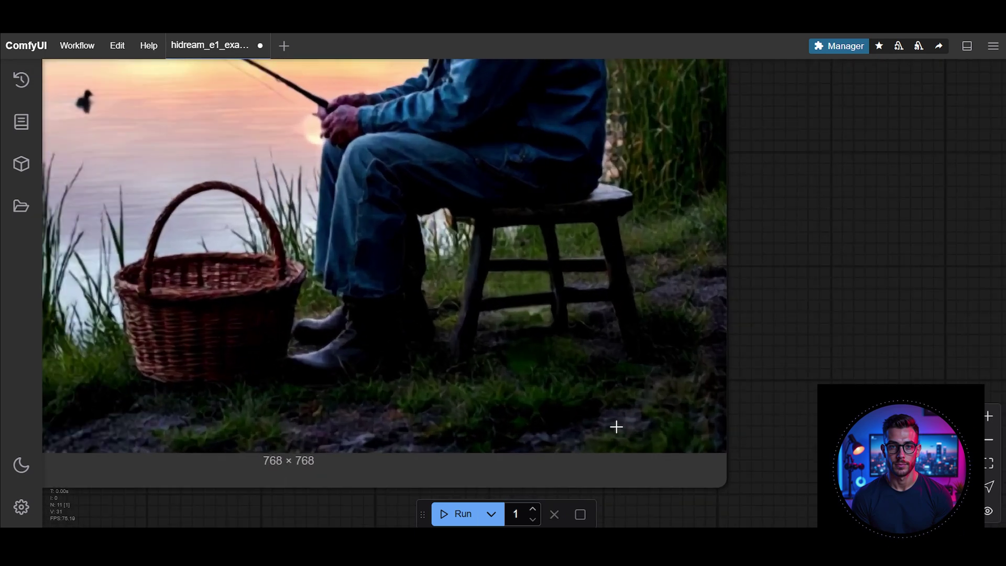
pyautogui.scroll(-10, 616, 427)
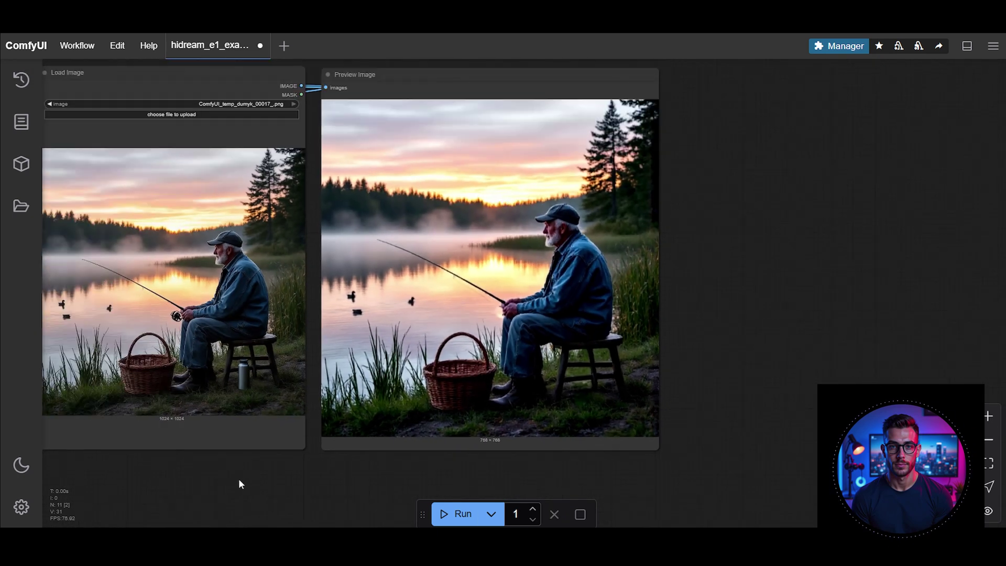
pyautogui.moveTo(246, 482); pyautogui.dragTo(443, 477)
pyautogui.scroll(8, 765, 392)
pyautogui.scroll(-6, 211, 524)
# Load the balcony portrait ComfyUI_temp_dumyk_00015_.png into the Load Image node
pyautogui.moveTo(271, 476); pyautogui.dragTo(528, 451)
pyautogui.scroll(-3, 469, 472)
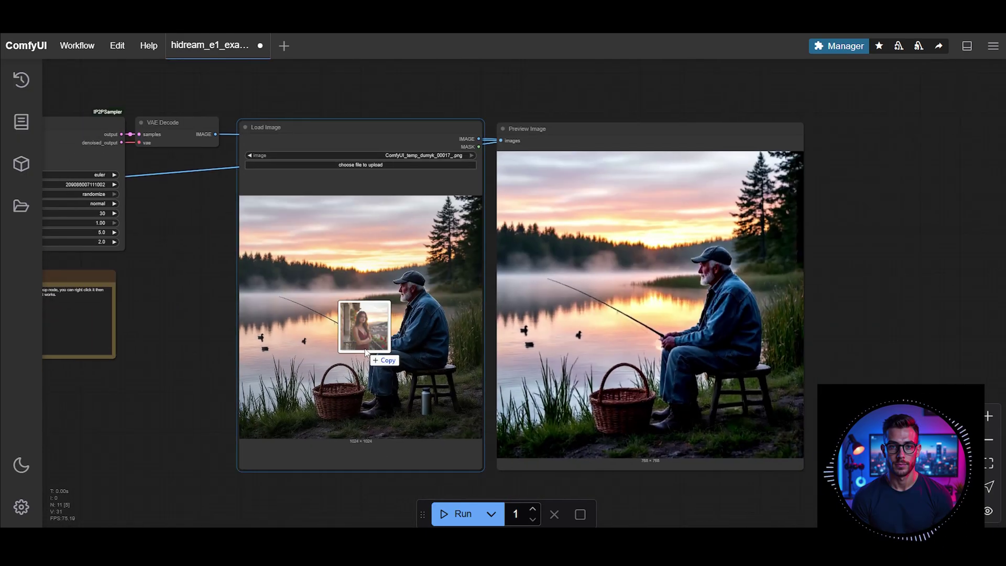
pyautogui.moveTo(365, 352); pyautogui.dragTo(340, 414)
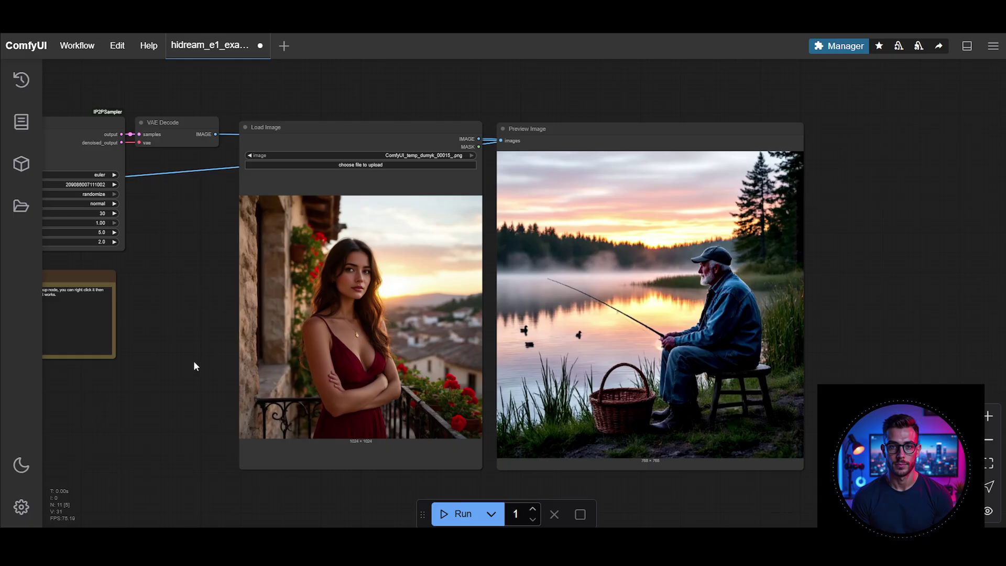
# Replace the Positive node's prompt with "Add sunglasses"
pyautogui.moveTo(184, 427); pyautogui.dragTo(400, 444)
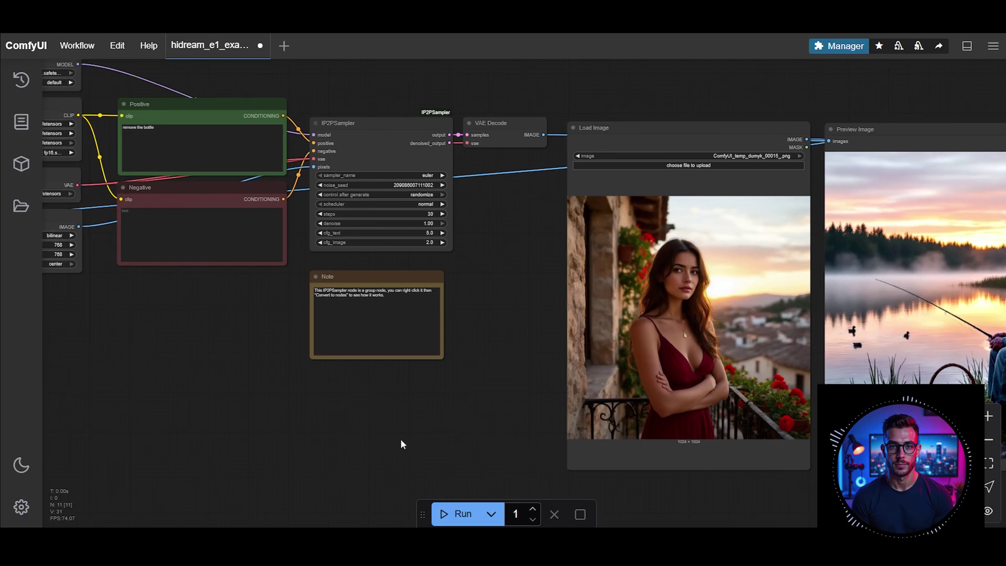
pyautogui.moveTo(270, 448); pyautogui.dragTo(449, 468)
pyautogui.scroll(11, 271, 122)
pyautogui.moveTo(299, 237); pyautogui.dragTo(223, 237)
pyautogui.click(370, 225)
pyautogui.hotkey('ctrl', 'a')
pyautogui.write('Ad')
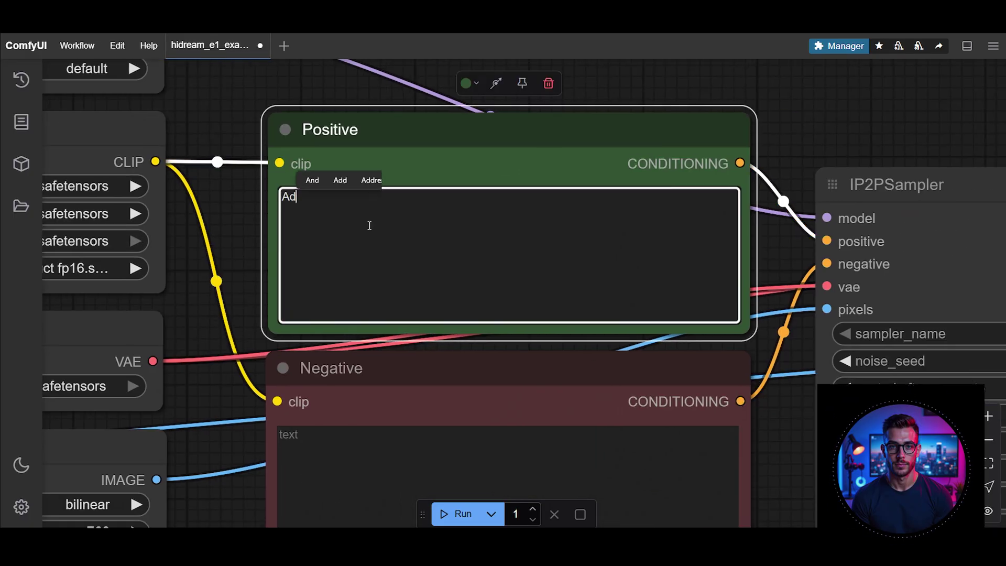
pyautogui.write('d sunglasses')
# Run the workflow with the sunglasses prompt and examine the woman's face in the generated image
pyautogui.click(456, 514)
pyautogui.scroll(-1, 806, 489)
pyautogui.scroll(-3, 806, 489)
pyautogui.moveTo(806, 489); pyautogui.dragTo(137, 401)
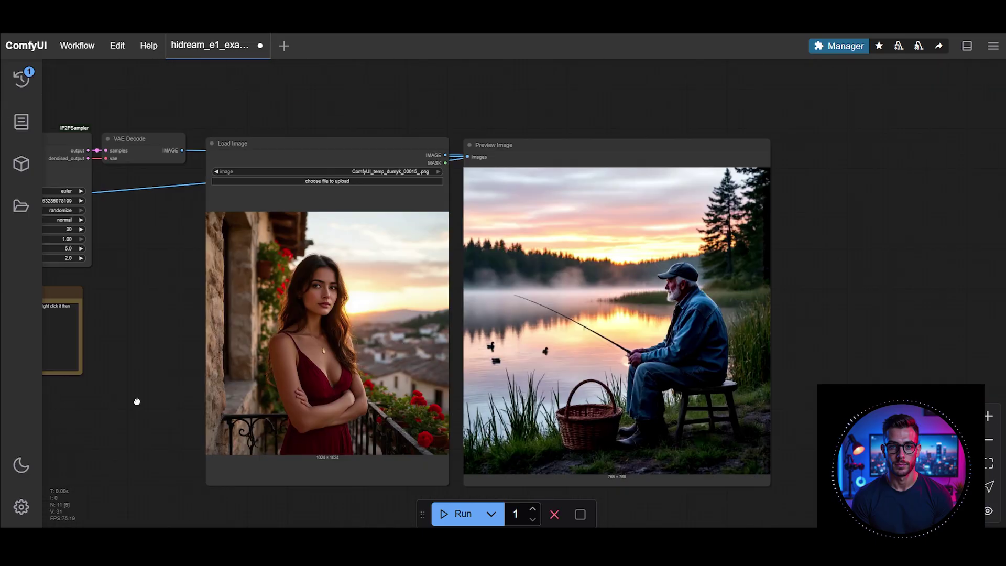
pyautogui.scroll(6, 898, 335)
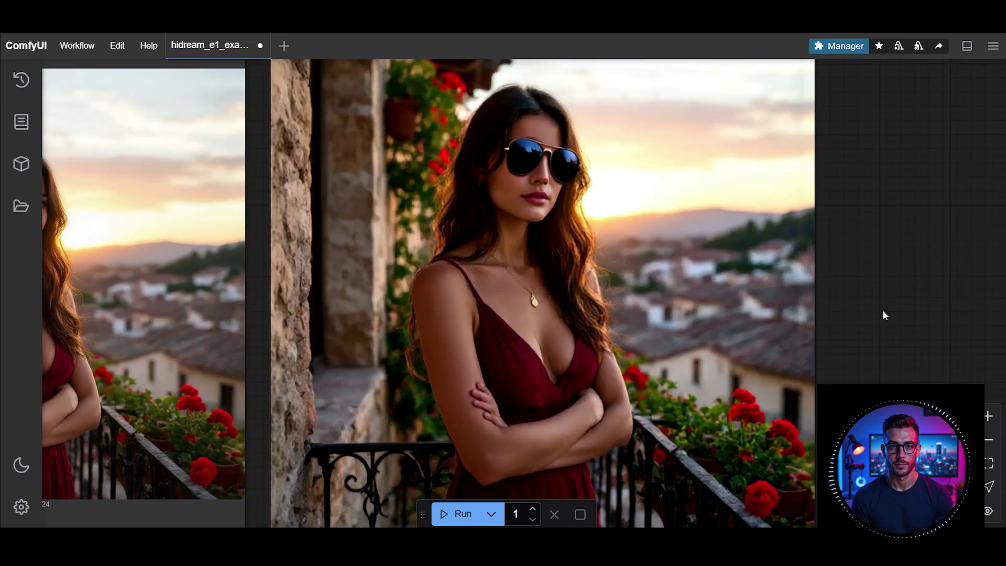
pyautogui.scroll(-1, 912, 347)
pyautogui.scroll(-6, 913, 350)
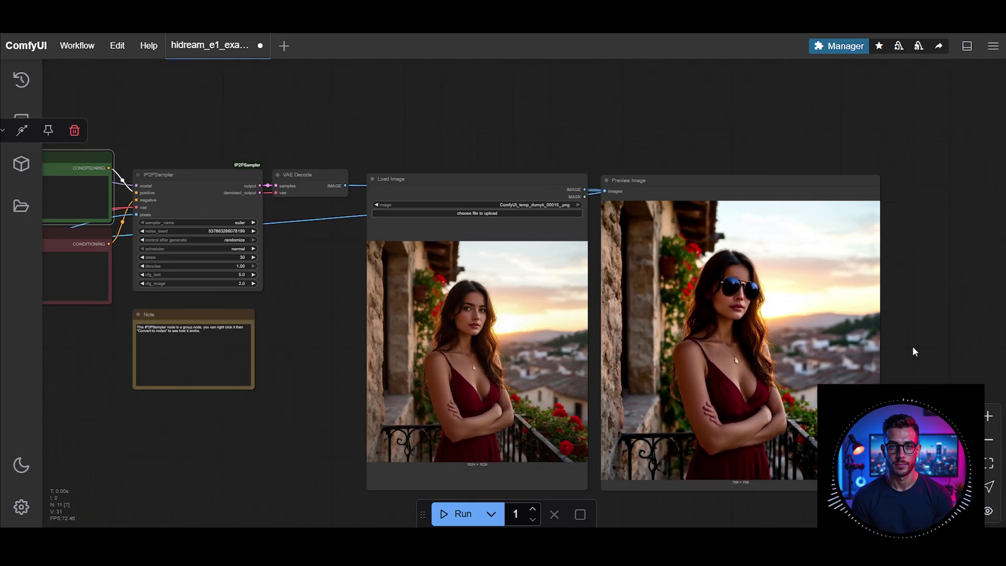
# Run the same sunglasses prompt again for another variation and inspect the new result up close
pyautogui.moveTo(218, 429); pyautogui.dragTo(529, 388)
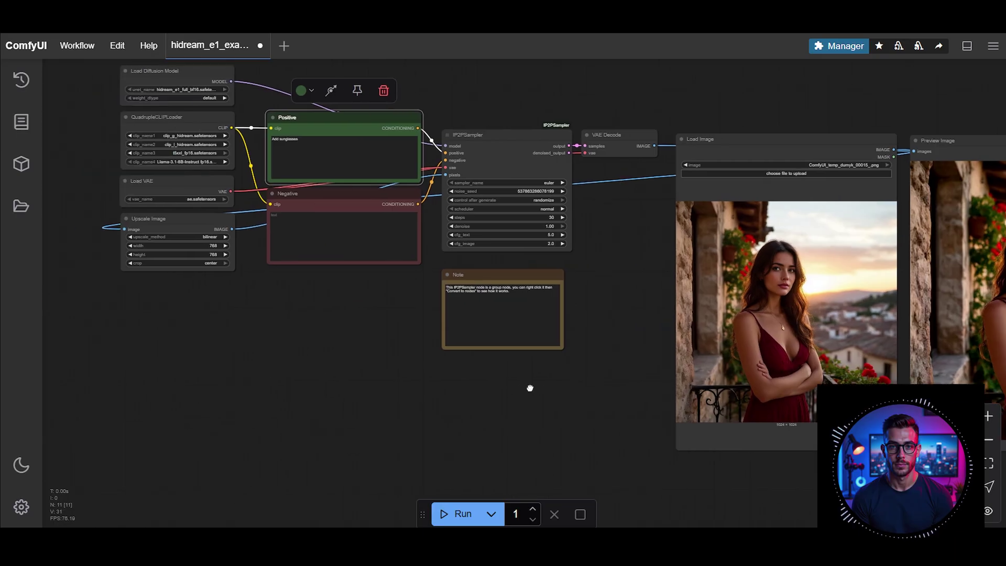
pyautogui.click(456, 513)
pyautogui.moveTo(509, 468); pyautogui.dragTo(148, 429)
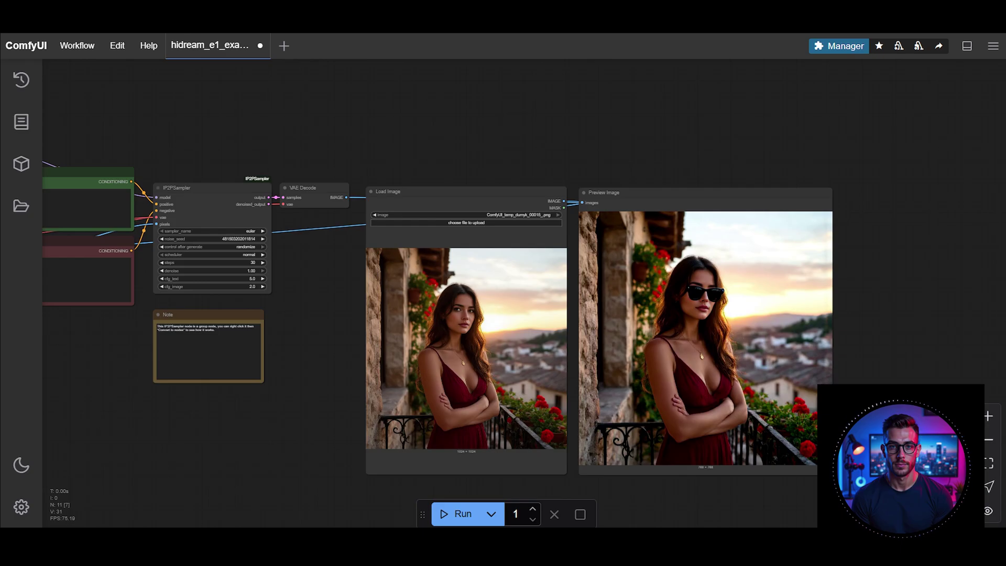
pyautogui.scroll(8, 858, 399)
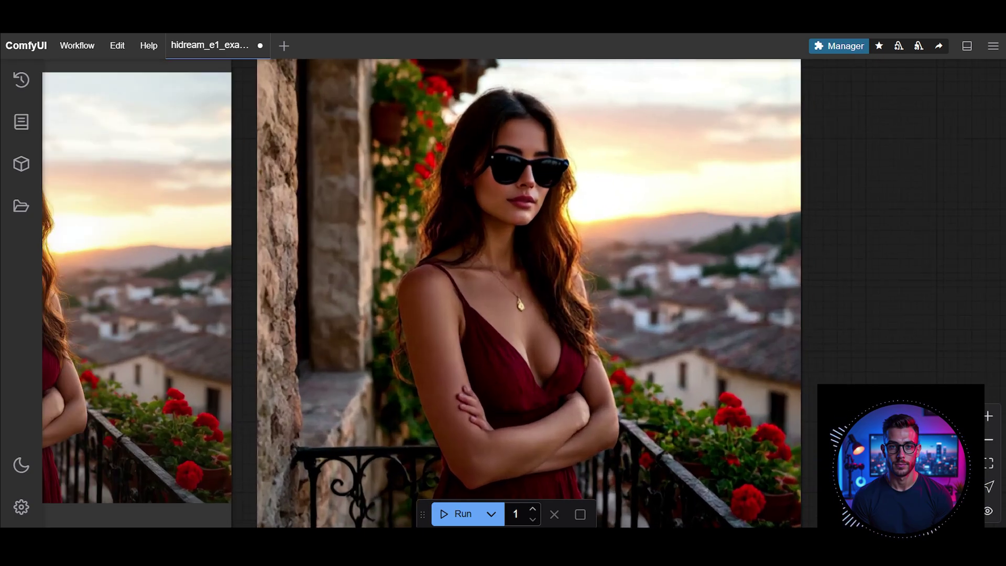
pyautogui.moveTo(858, 399); pyautogui.dragTo(908, 507)
pyautogui.scroll(4, 595, 332)
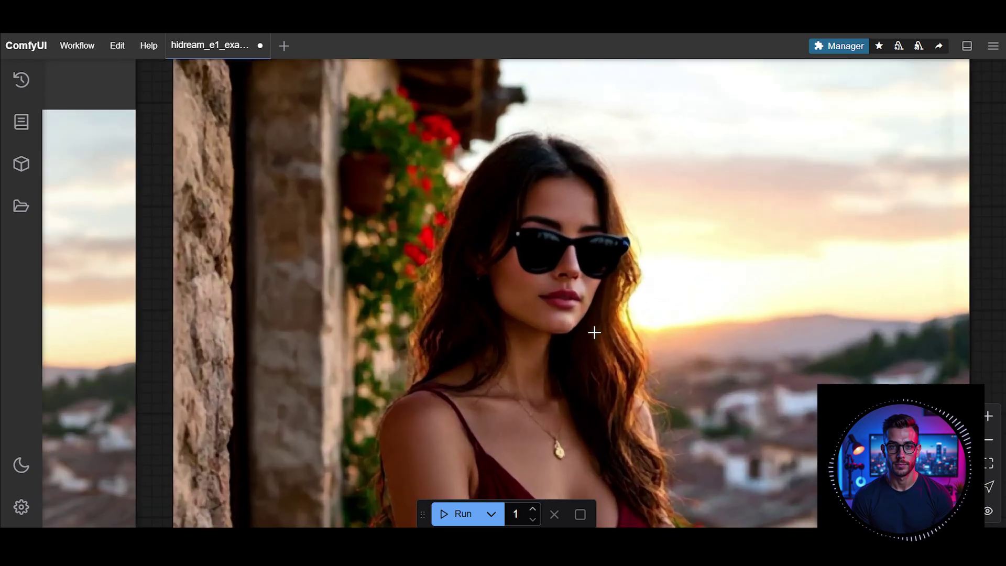
pyautogui.scroll(-10, 594, 332)
# Replace the Positive node's prompt with "remove the pendant"
pyautogui.moveTo(288, 397); pyautogui.dragTo(377, 397)
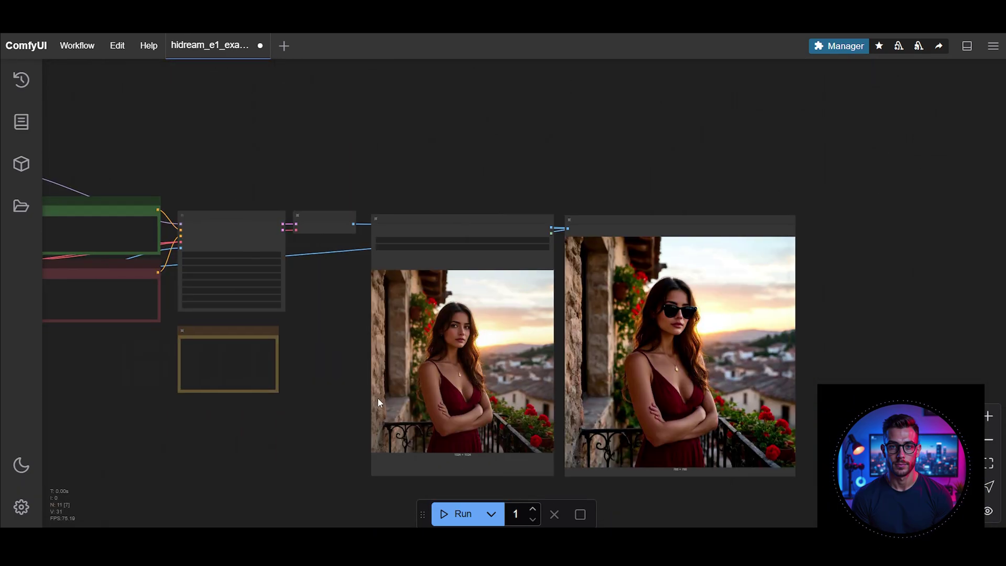
pyautogui.scroll(6, 377, 398)
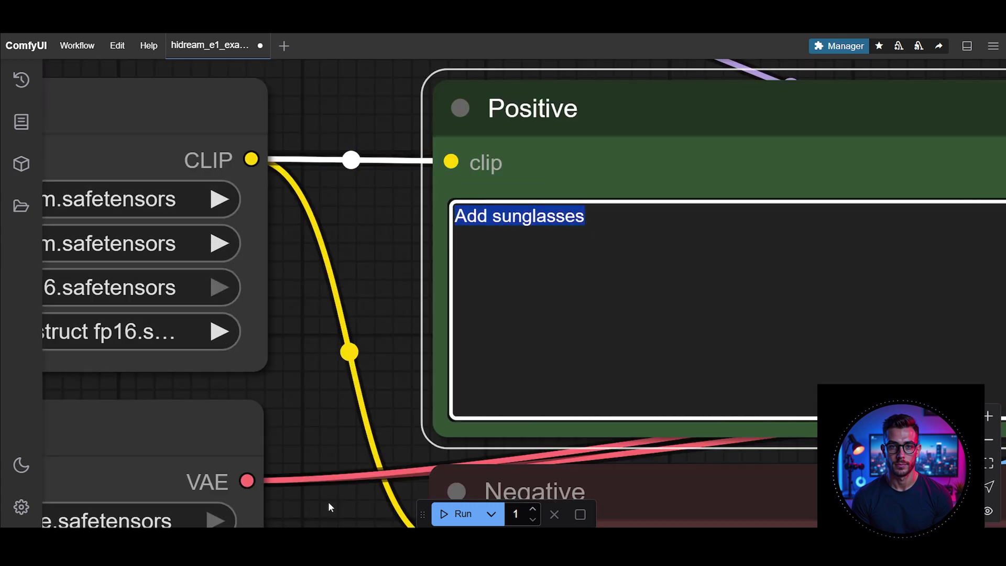
pyautogui.write('remove the pen')
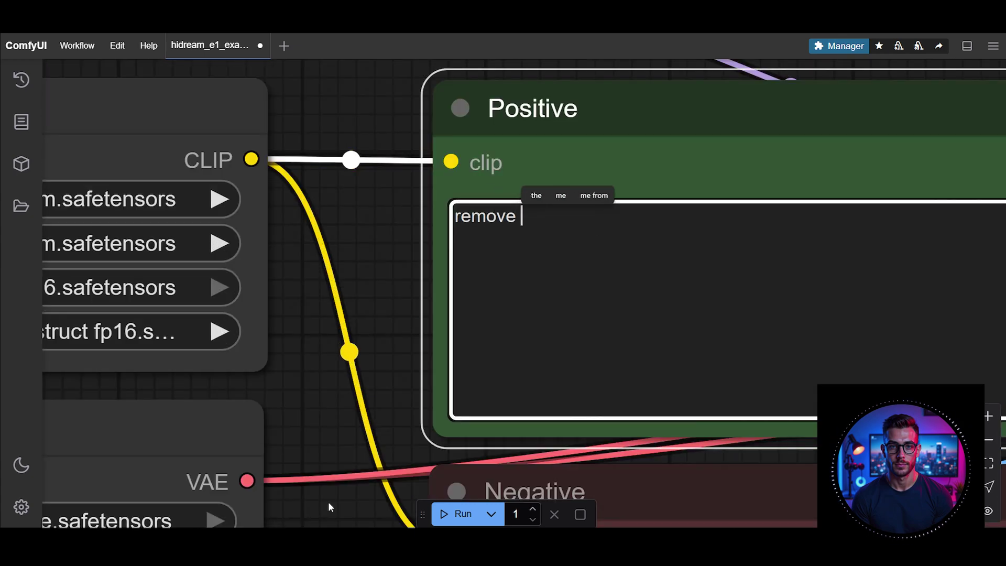
pyautogui.write('dant')
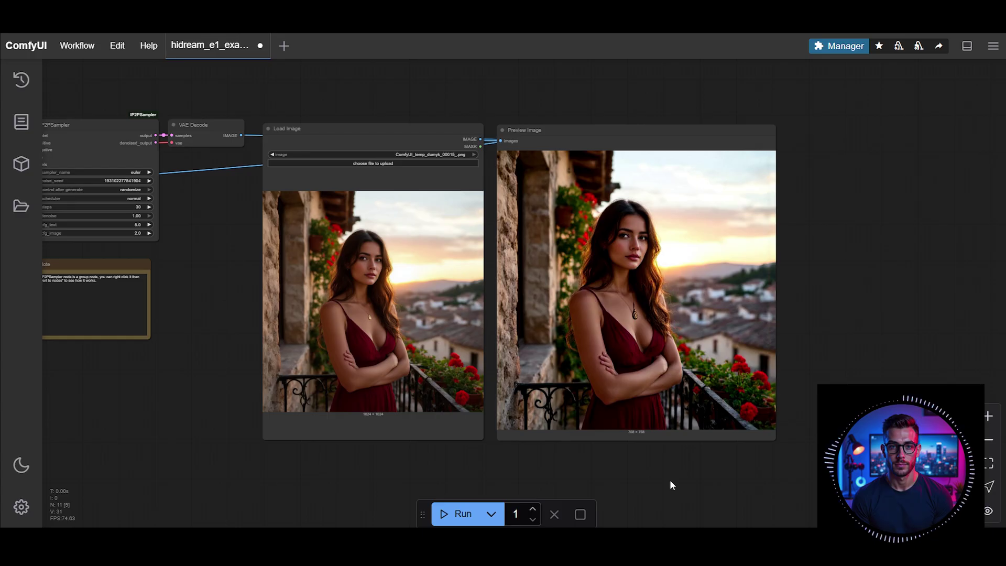
# Compare the pendant area of the generated portrait with the original image
pyautogui.scroll(4, 670, 479)
pyautogui.moveTo(883, 266); pyautogui.dragTo(886, 346)
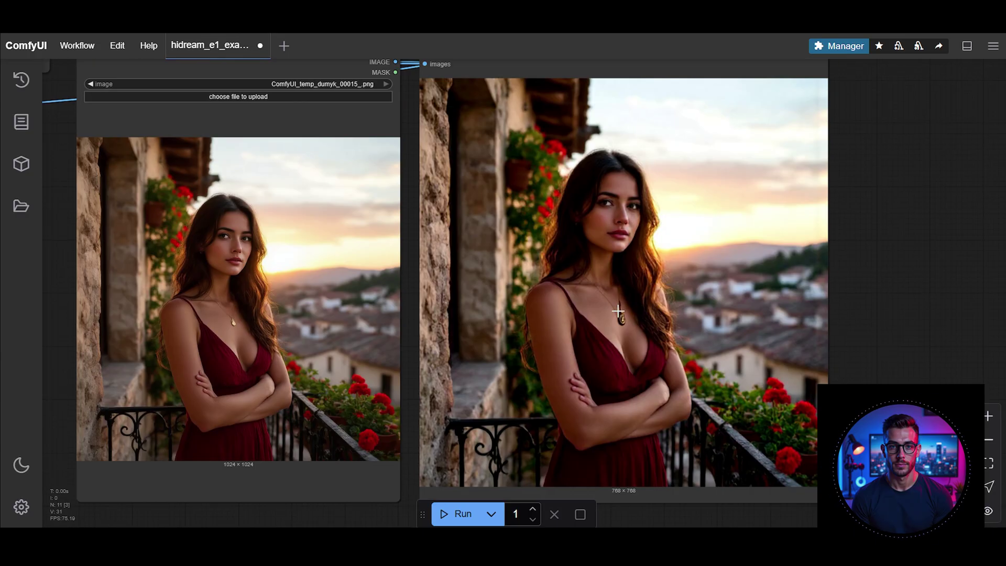
pyautogui.scroll(-5, 260, 401)
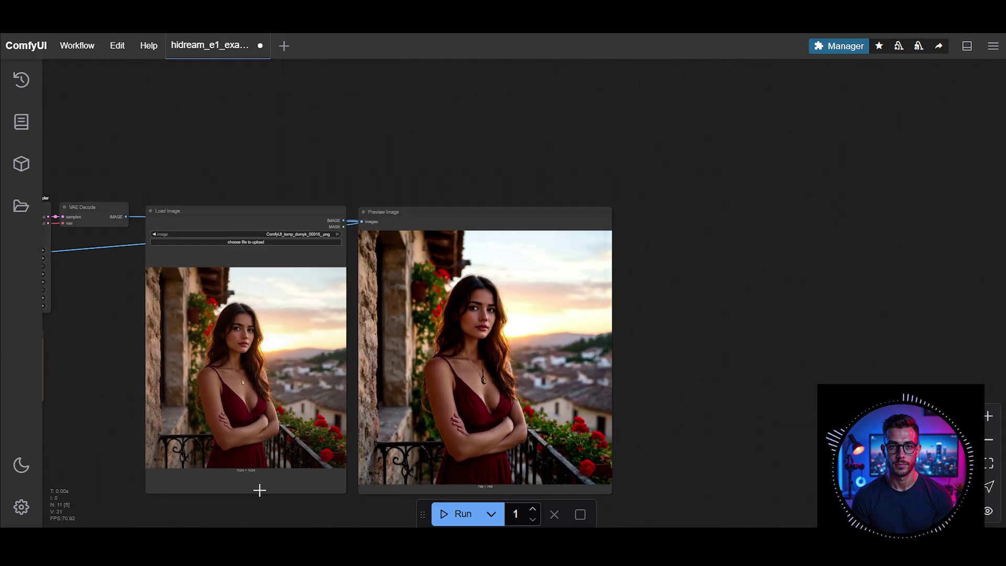
pyautogui.moveTo(108, 425); pyautogui.dragTo(397, 357)
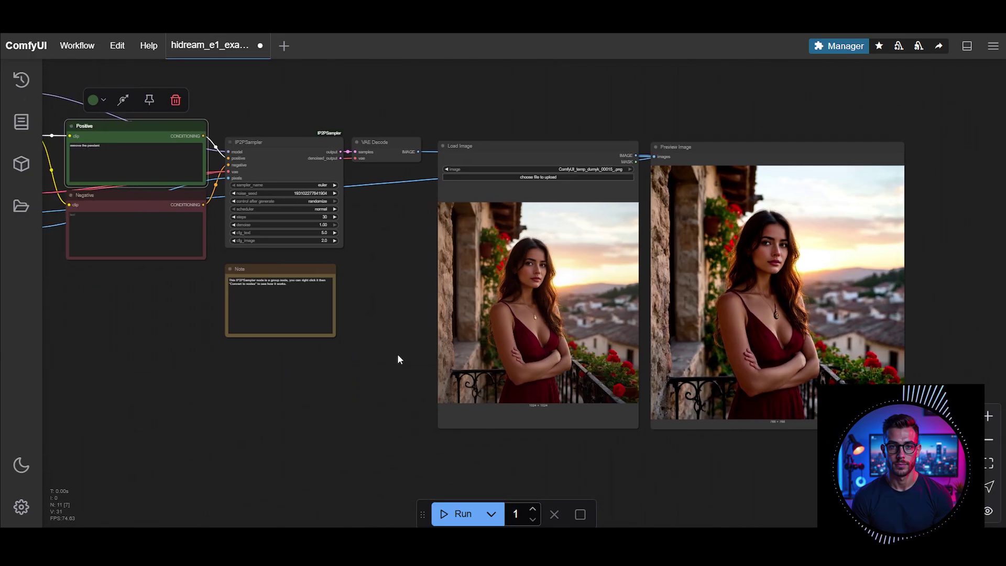
# Run the pendant-removal prompt again and inspect the woman's neckline in the new image
pyautogui.click(460, 514)
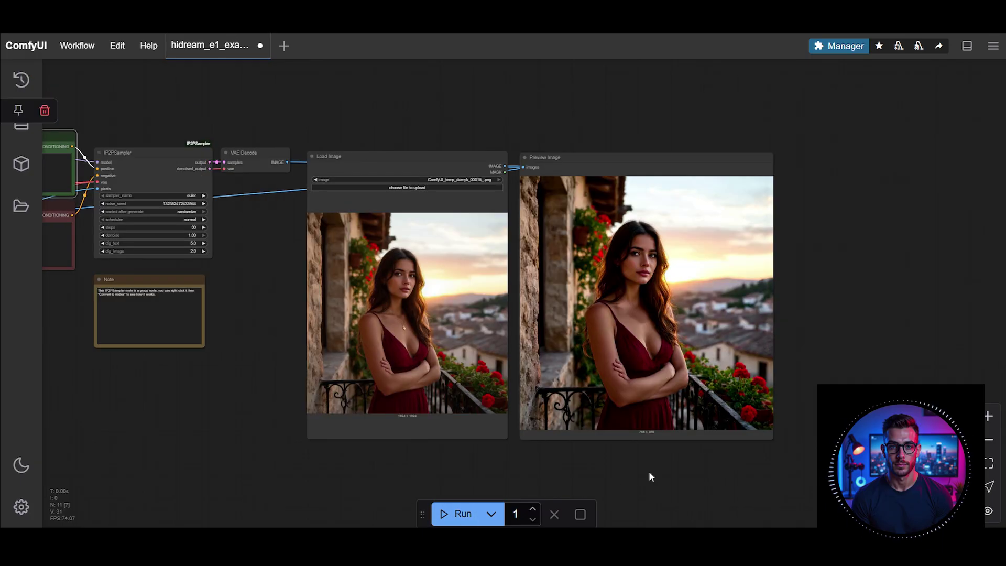
pyautogui.scroll(6, 650, 471)
pyautogui.moveTo(919, 228); pyautogui.dragTo(978, 314)
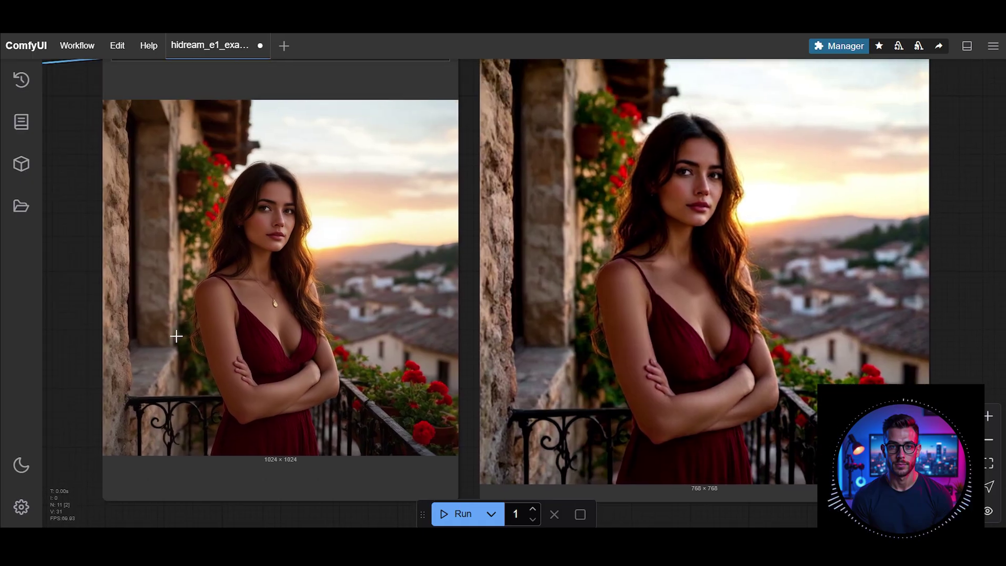
pyautogui.scroll(4, 678, 297)
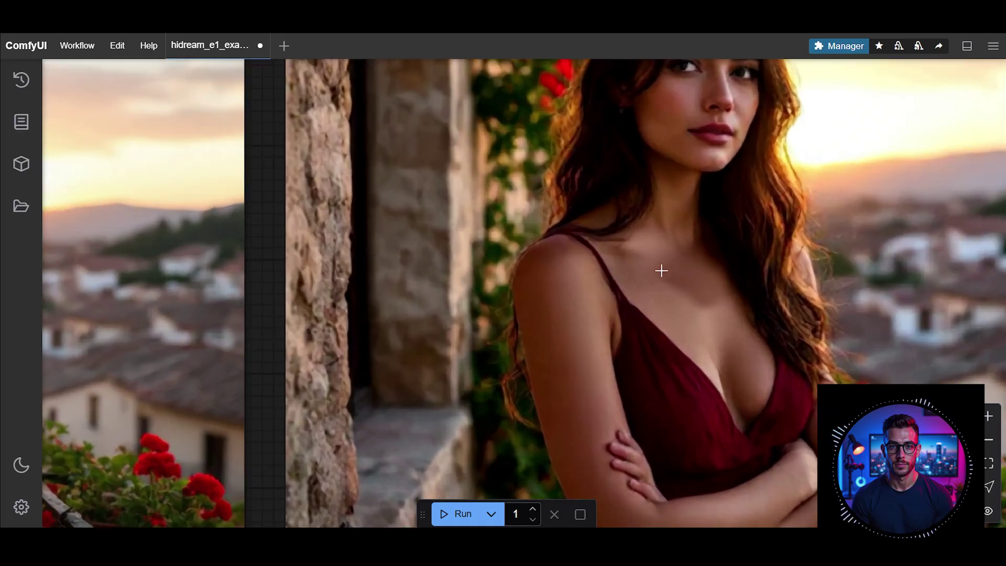
pyautogui.scroll(-6, 560, 276)
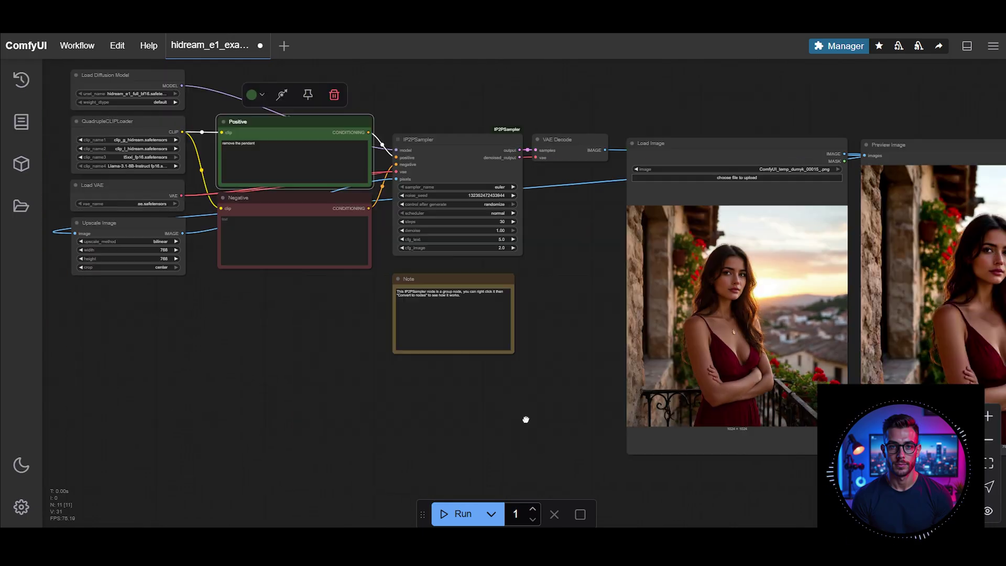
# Replace the Positive node's prompt with "convert to cartoon style" and run the workflow on the balcony portrait
pyautogui.scroll(5, 266, 197)
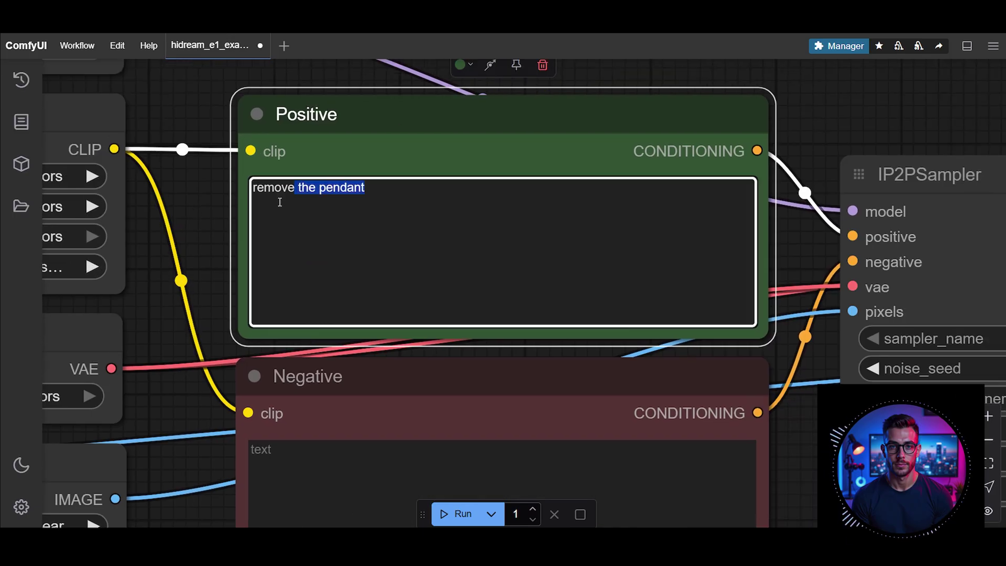
pyautogui.write('convert to cartoon style')
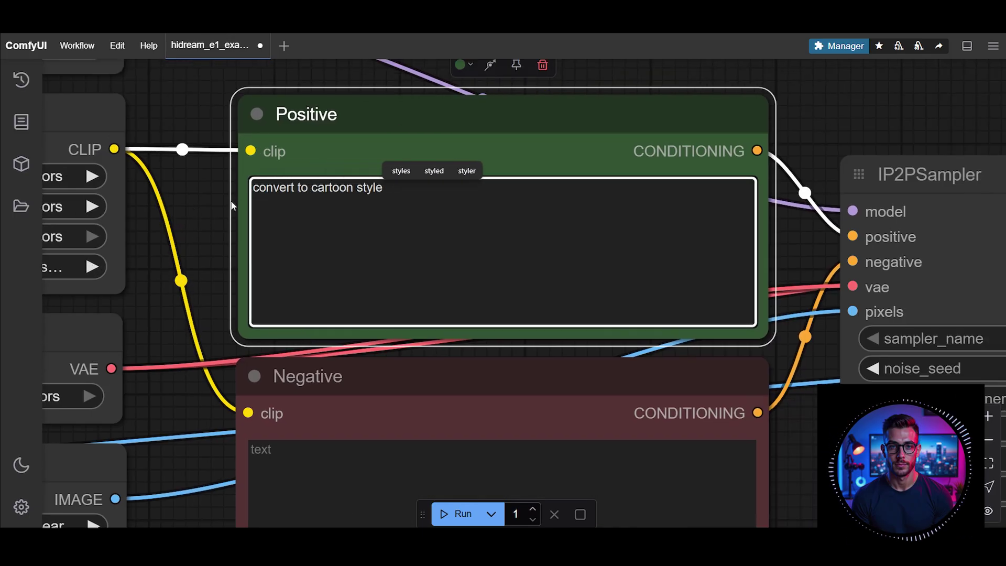
pyautogui.click(226, 210)
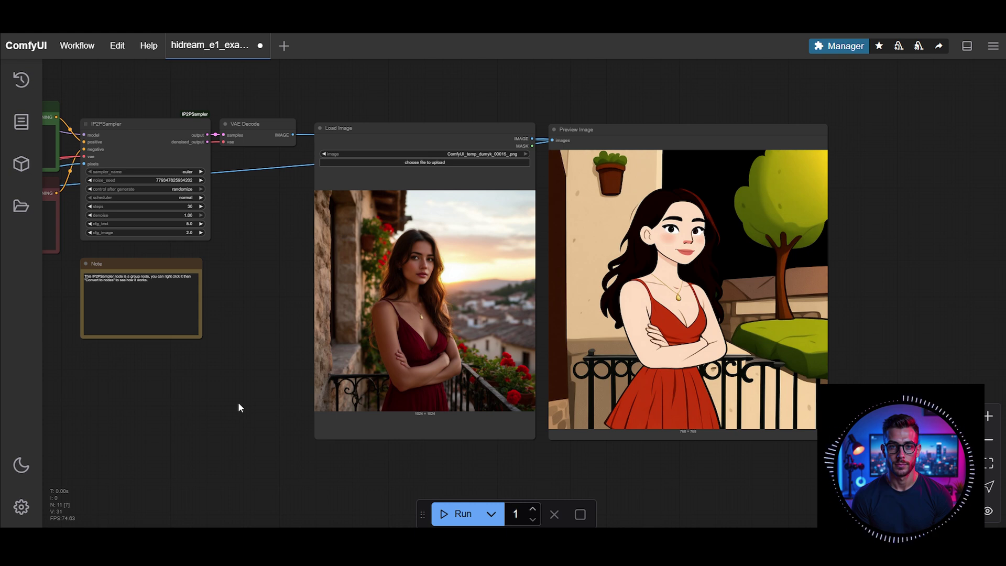
pyautogui.click(452, 508)
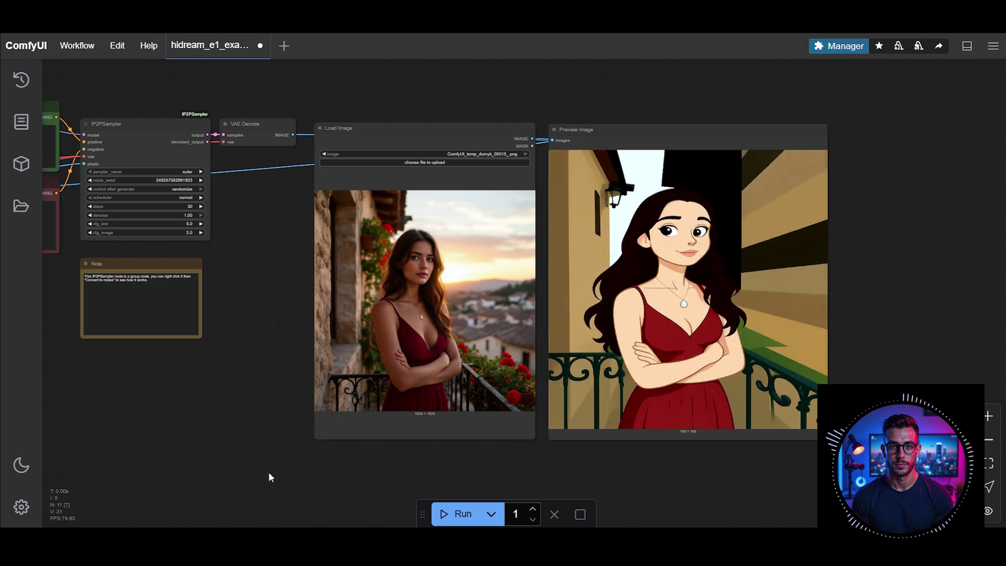
# Change the Positive prompt to "convert to ghibli style" and run the workflow
pyautogui.moveTo(148, 423); pyautogui.dragTo(627, 508)
pyautogui.scroll(1, 532, 429)
pyautogui.scroll(10, 534, 278)
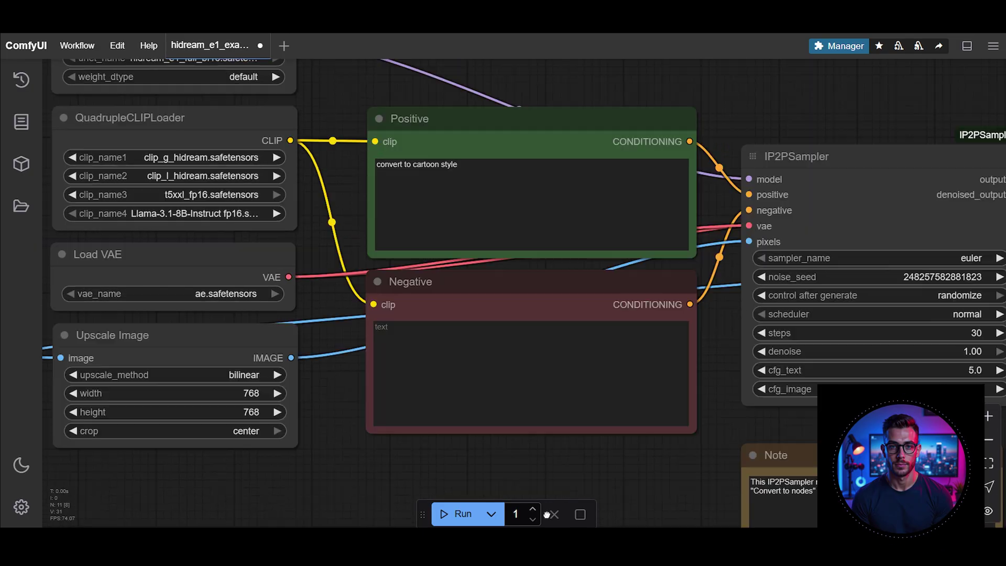
pyautogui.doubleClick(491, 231)
pyautogui.write('ghibli')
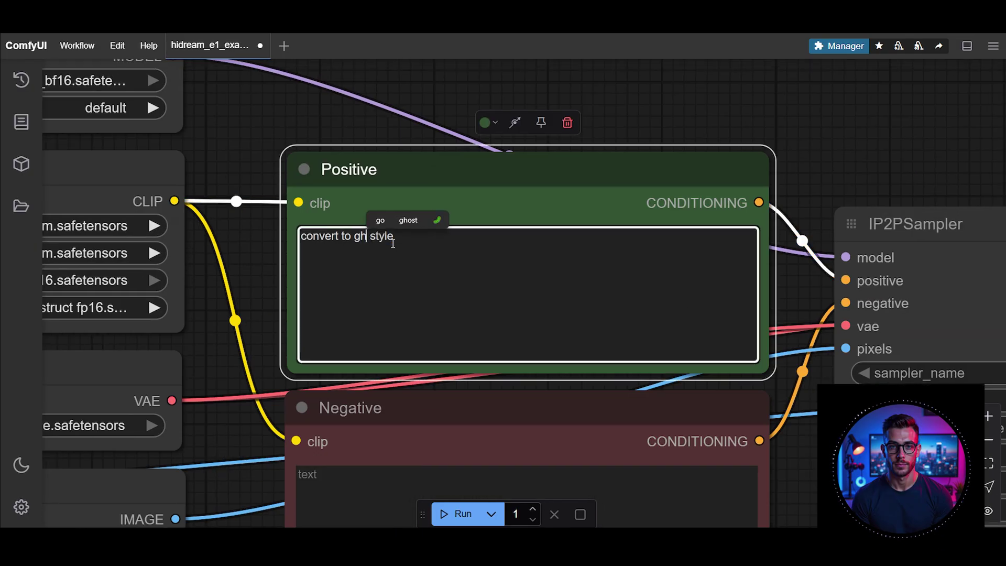
pyautogui.click(502, 511)
pyautogui.click(462, 514)
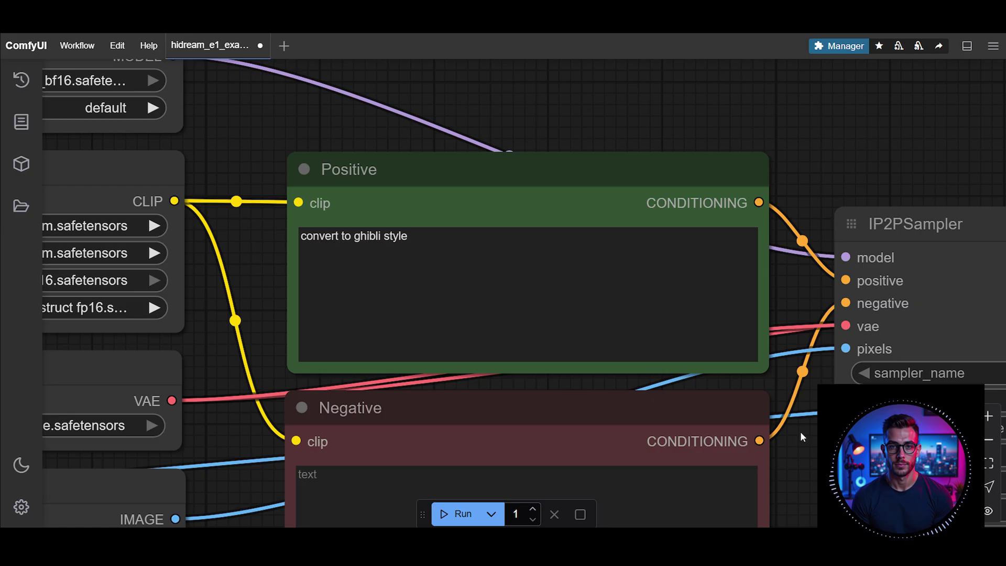
# Examine the Ghibli-style image beside the original portrait and run the workflow again for another variation
pyautogui.scroll(-4, 794, 490)
pyautogui.moveTo(795, 490); pyautogui.dragTo(154, 264)
pyautogui.scroll(-6, 551, 445)
pyautogui.moveTo(552, 445); pyautogui.dragTo(189, 291)
pyautogui.moveTo(190, 292); pyautogui.dragTo(183, 322)
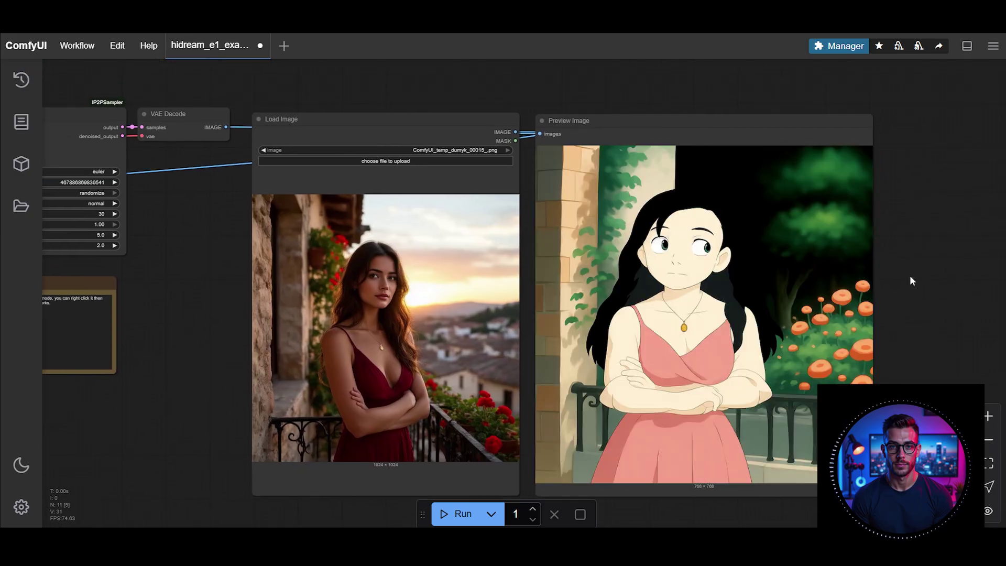
pyautogui.scroll(5, 726, 386)
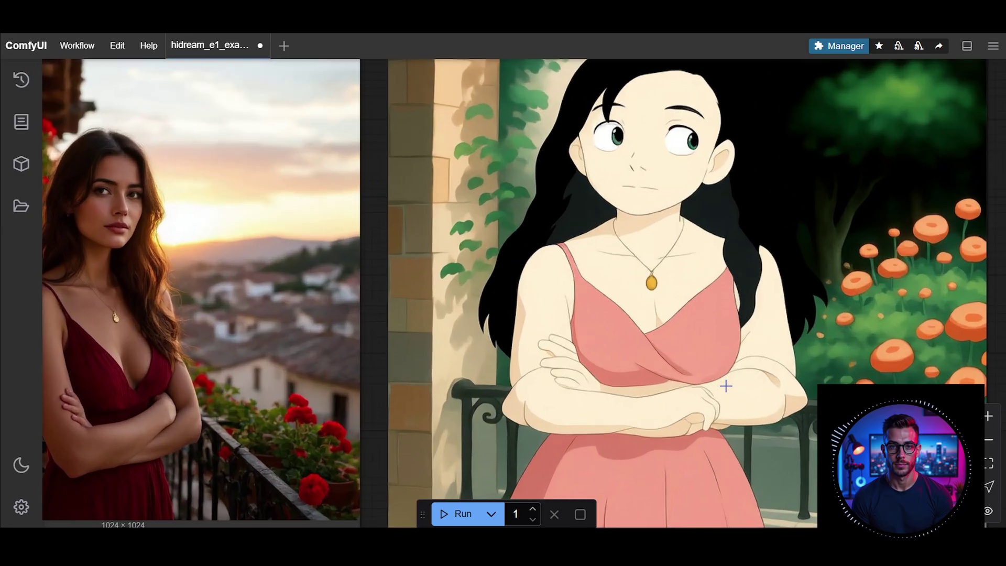
pyautogui.scroll(-7, 637, 427)
pyautogui.scroll(2, 637, 427)
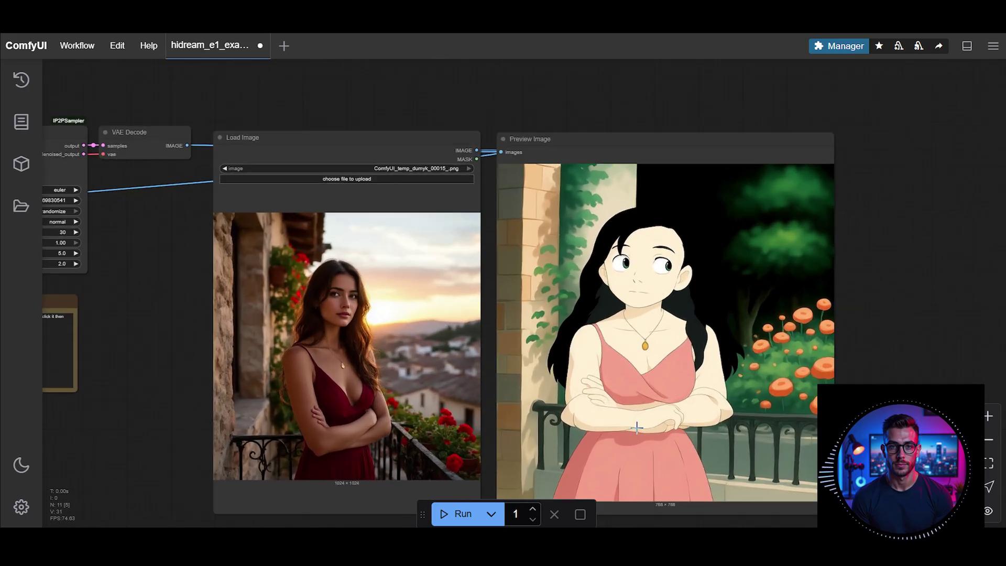
pyautogui.scroll(-1, 637, 427)
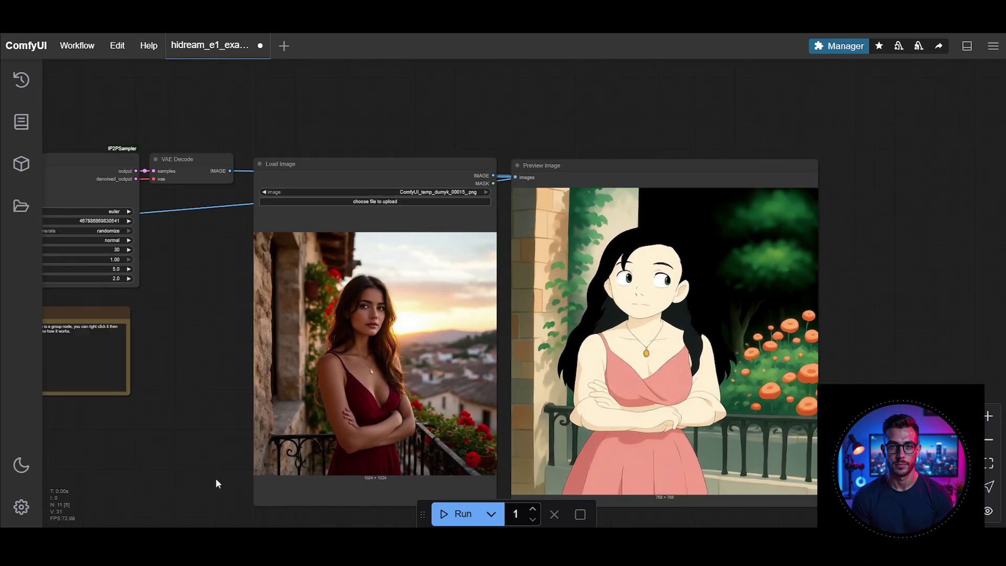
pyautogui.click(447, 515)
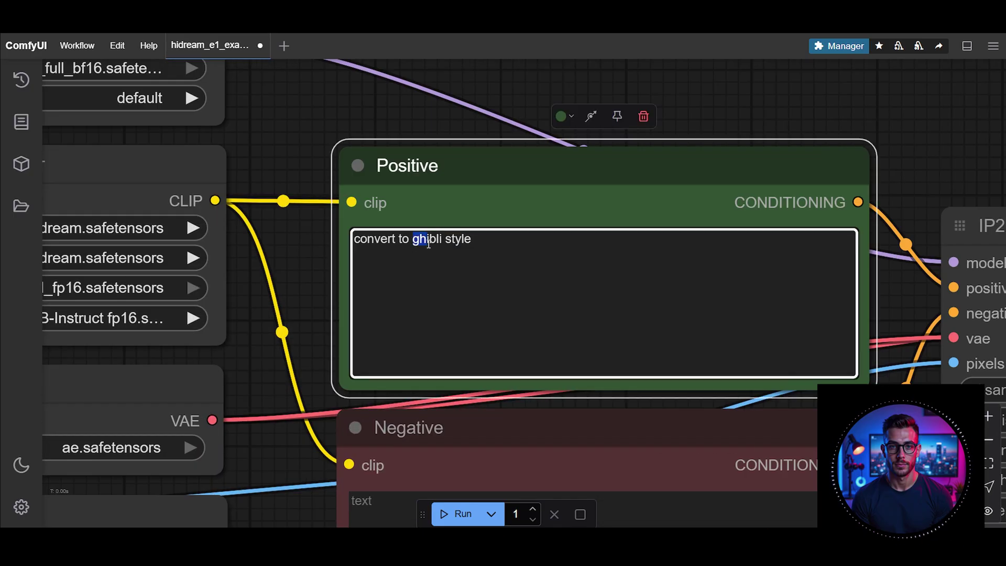
# Change the Positive prompt to "convert to disney pixar style" and generate the image from it
pyautogui.write('disney pixa')
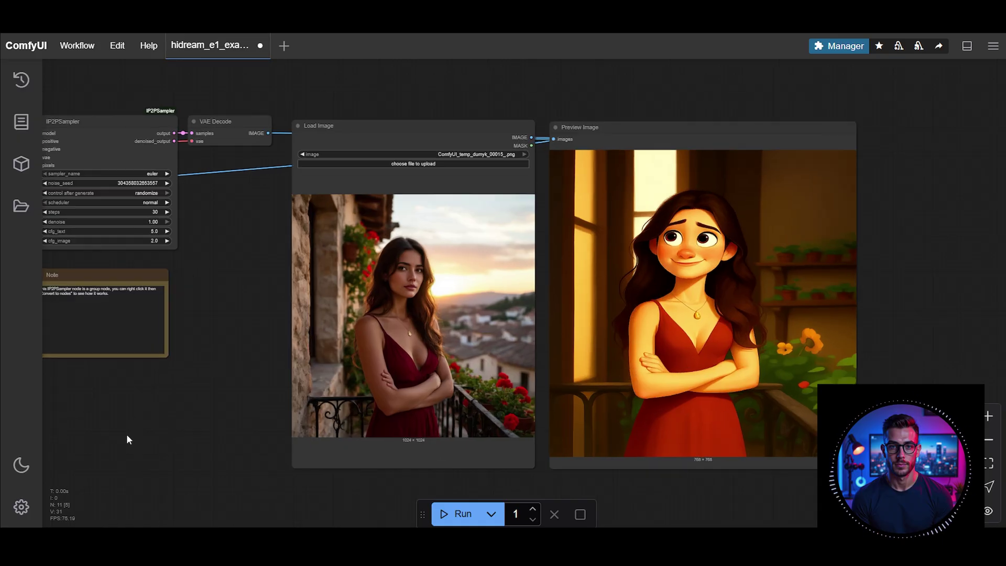
pyautogui.scroll(-2, 130, 438)
pyautogui.moveTo(128, 438); pyautogui.dragTo(440, 432)
pyautogui.scroll(-2, 423, 439)
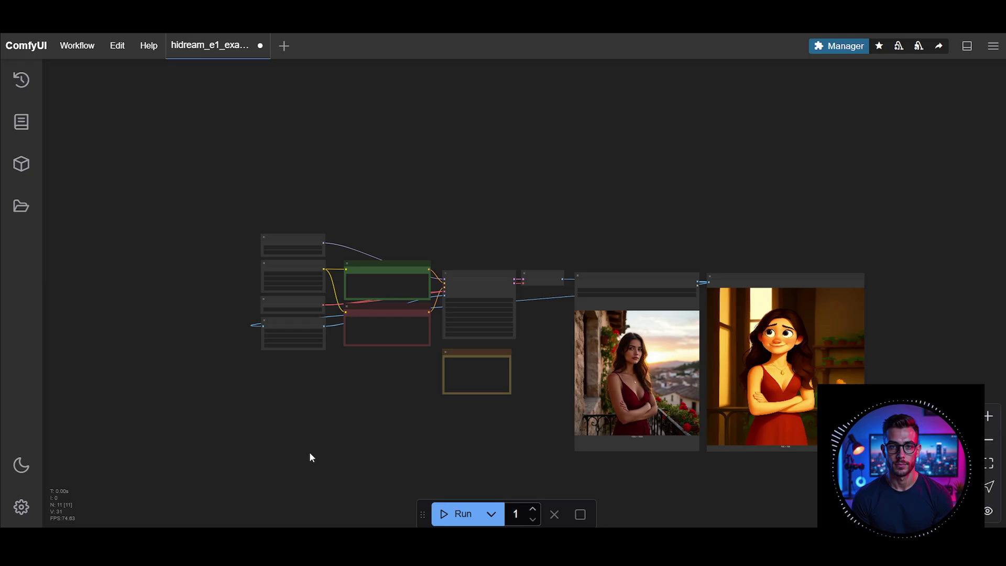
# Move the Load Image node to the start of the graph, before the model loaders and the Upscale Image node
pyautogui.scroll(5, 341, 389)
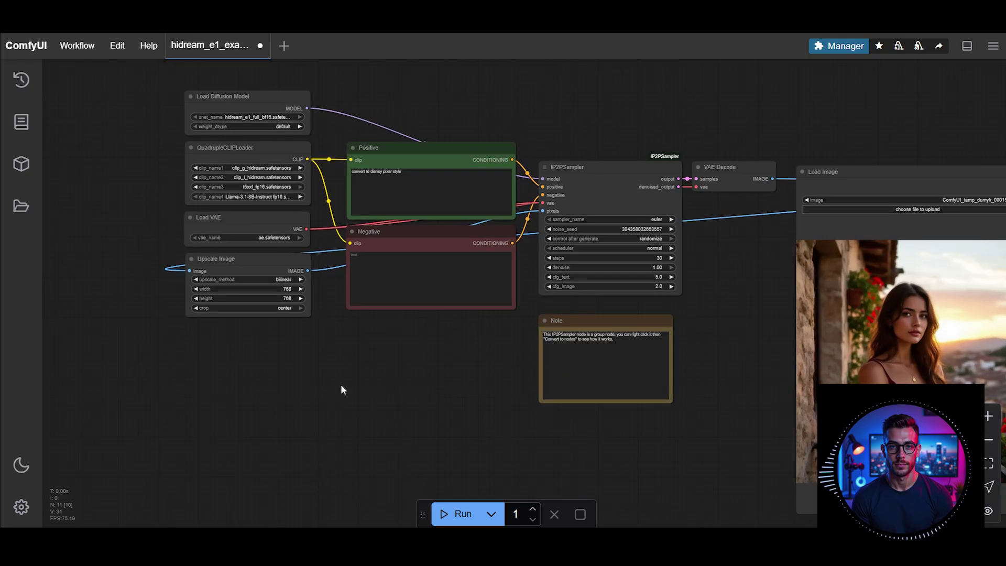
pyautogui.scroll(2, 341, 389)
pyautogui.scroll(-4, 341, 389)
pyautogui.moveTo(348, 389); pyautogui.dragTo(370, 314)
pyautogui.moveTo(781, 150); pyautogui.dragTo(117, 80)
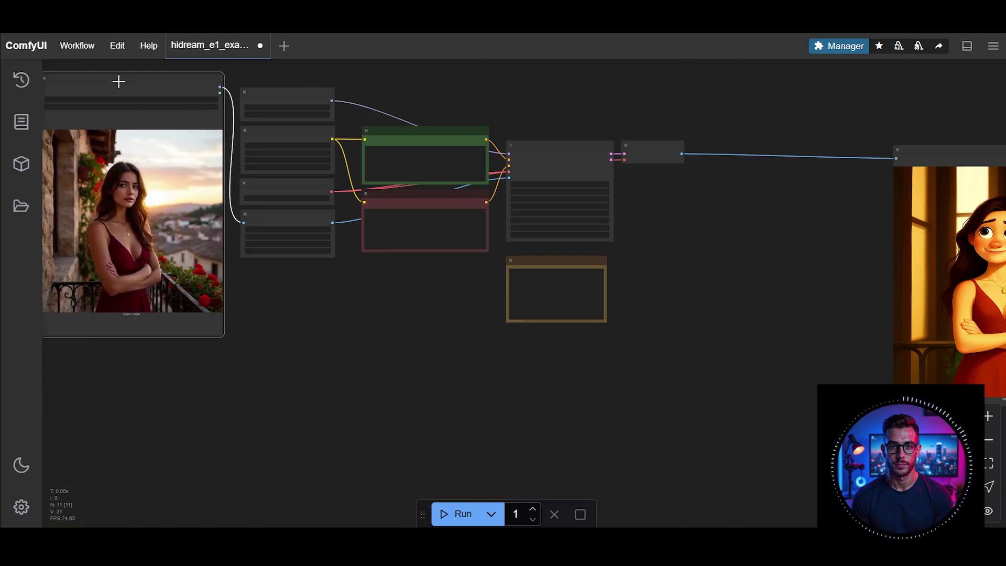
pyautogui.scroll(5, 262, 301)
pyautogui.moveTo(272, 301); pyautogui.dragTo(478, 417)
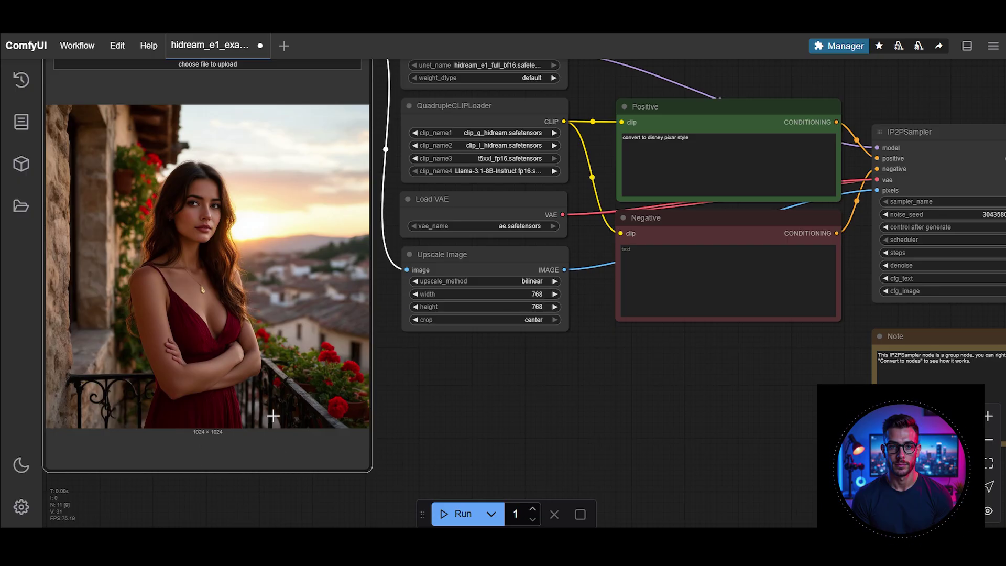
# Move the Preview Image node close beside the VAE Decode node
pyautogui.moveTo(652, 411); pyautogui.dragTo(256, 397)
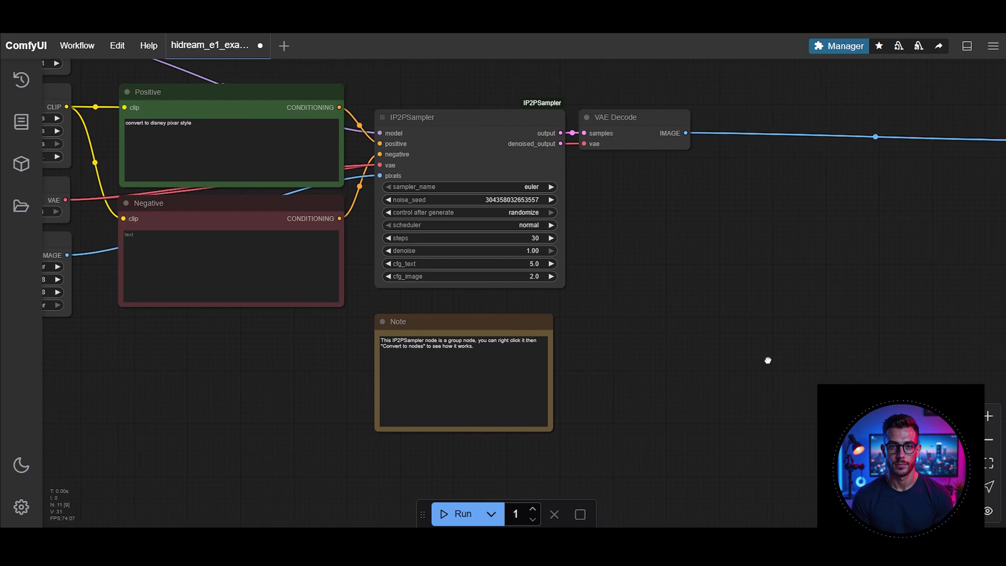
pyautogui.moveTo(768, 361); pyautogui.dragTo(299, 344)
pyautogui.moveTo(757, 128); pyautogui.dragTo(404, 108)
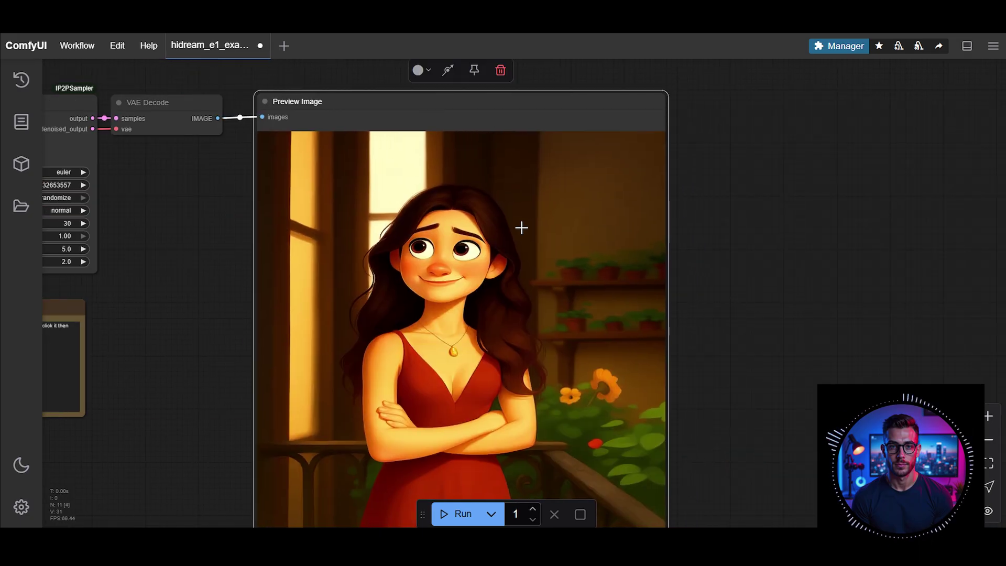
# Inspect the Pixar-style image up close and review the rearranged node layout
pyautogui.scroll(-4, 768, 417)
pyautogui.moveTo(767, 418); pyautogui.dragTo(753, 339)
pyautogui.scroll(8, 540, 436)
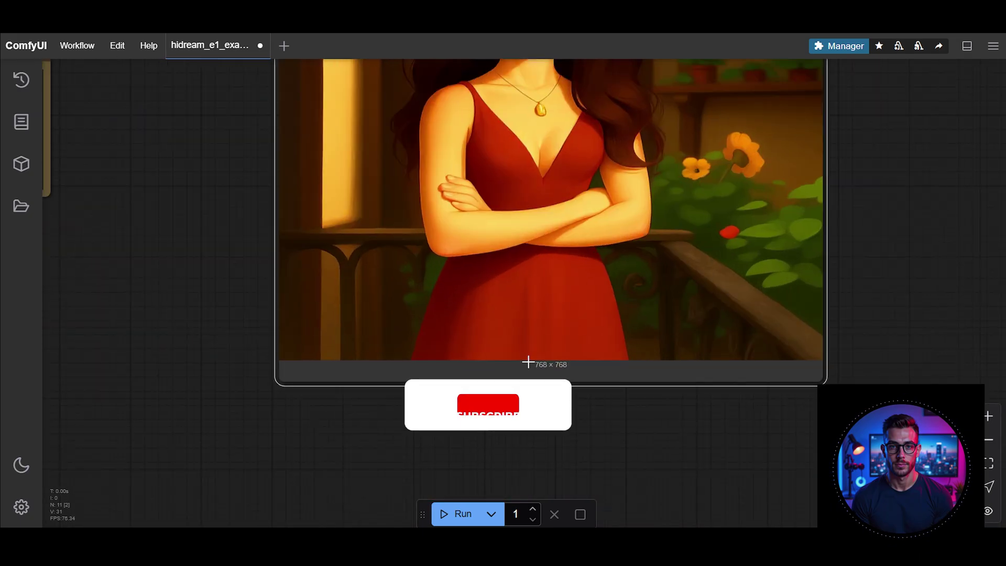
pyautogui.scroll(-3, 593, 447)
pyautogui.rightClick(568, 186)
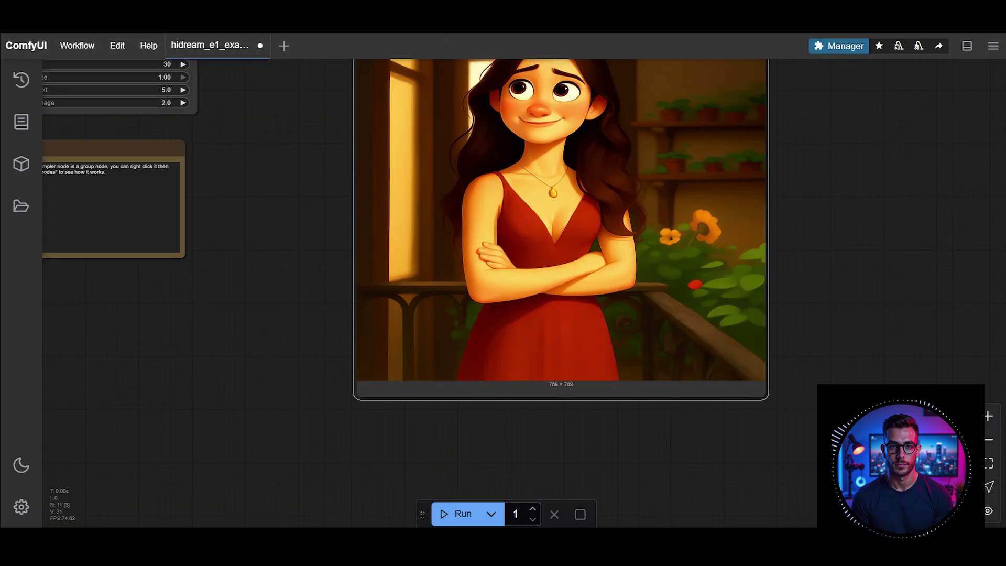
pyautogui.scroll(-5, 283, 171)
pyautogui.moveTo(283, 170); pyautogui.dragTo(685, 342)
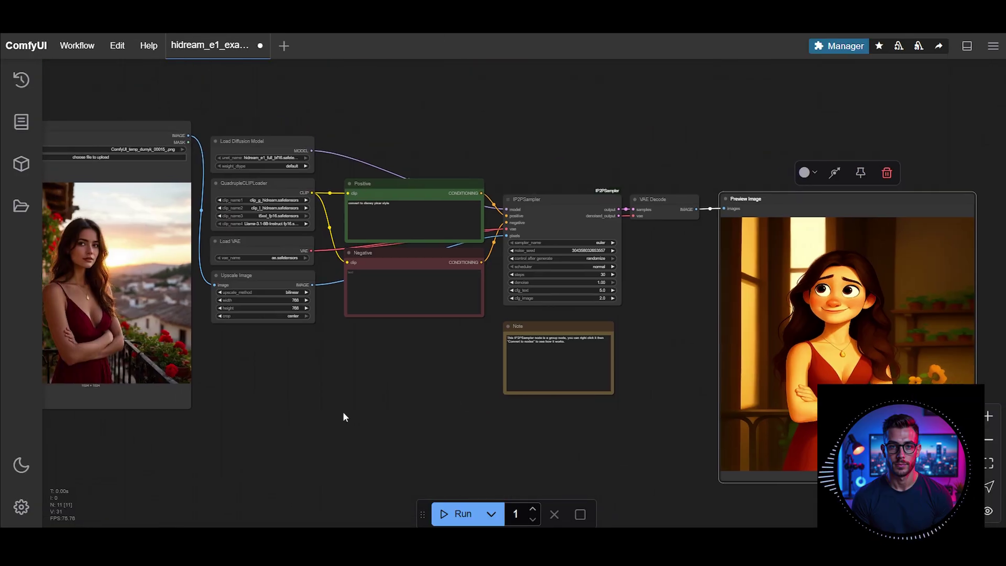